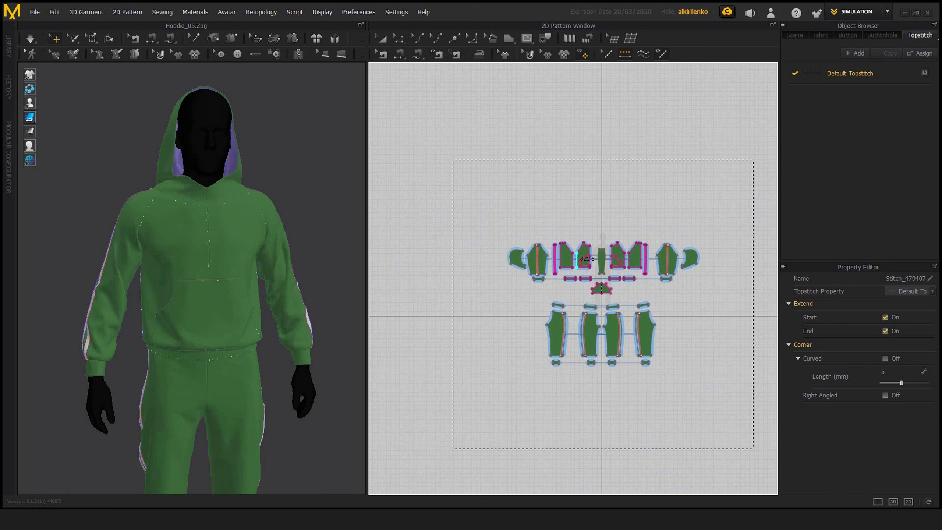
- Select and remove all existing topstitches, and trace the hoodie pocket piece's entire outline with a free topstitch in the Default Topstitch style
drag(753, 161, 453, 448)
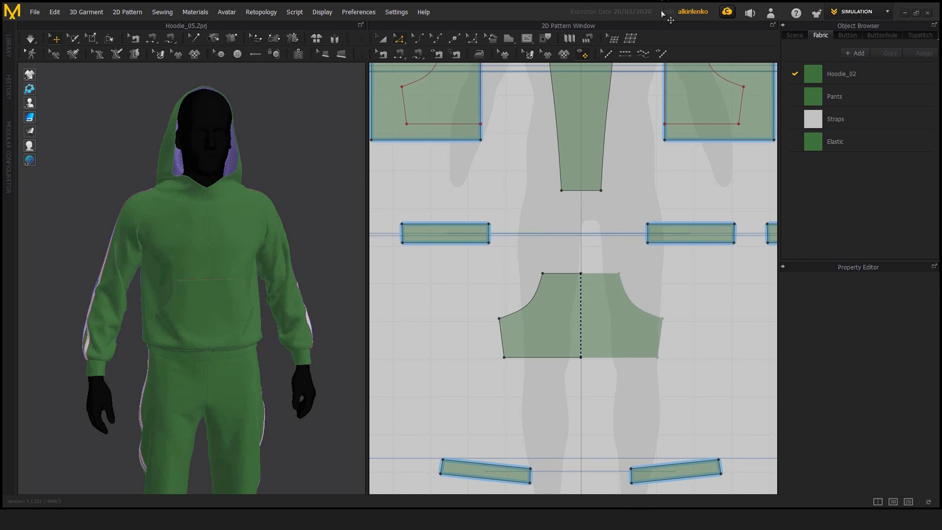
click(643, 55)
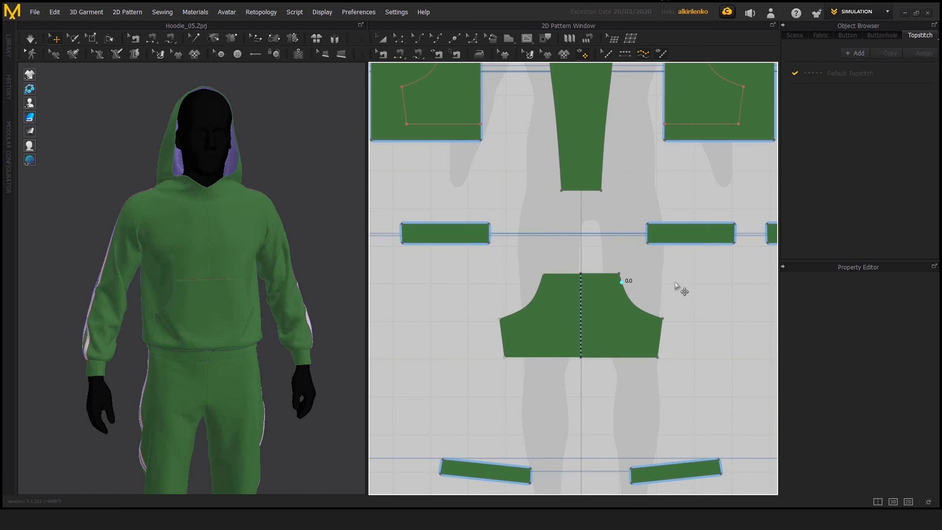
right_drag(660, 281, 643, 245)
scroll(628, 187, down, 2)
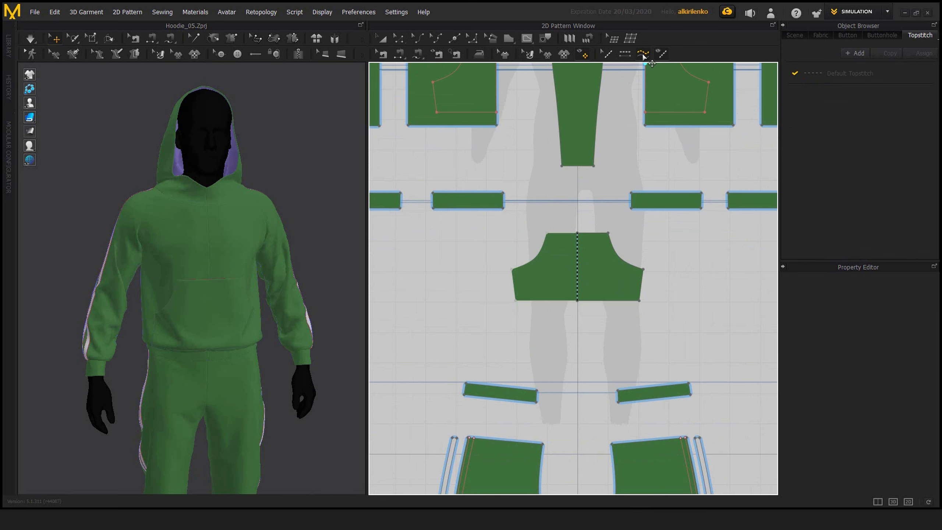
scroll(682, 296, up, 3)
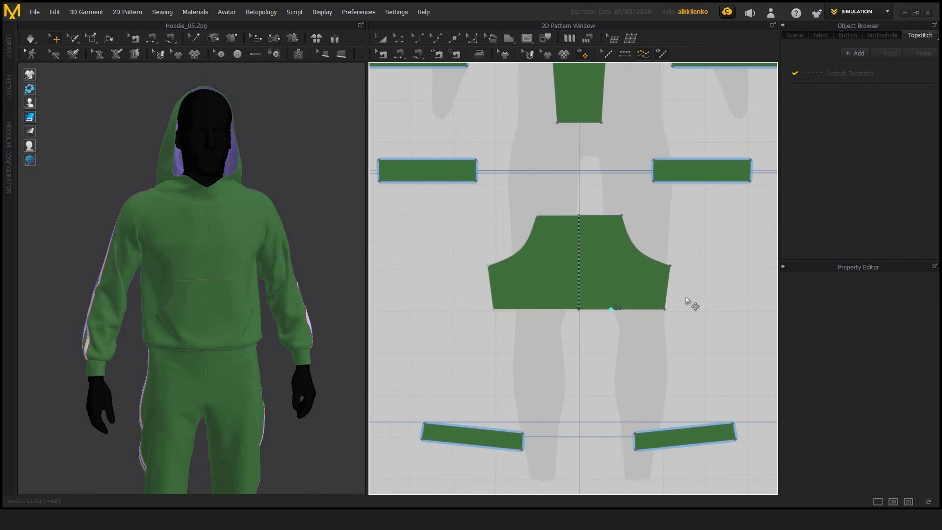
click(663, 215)
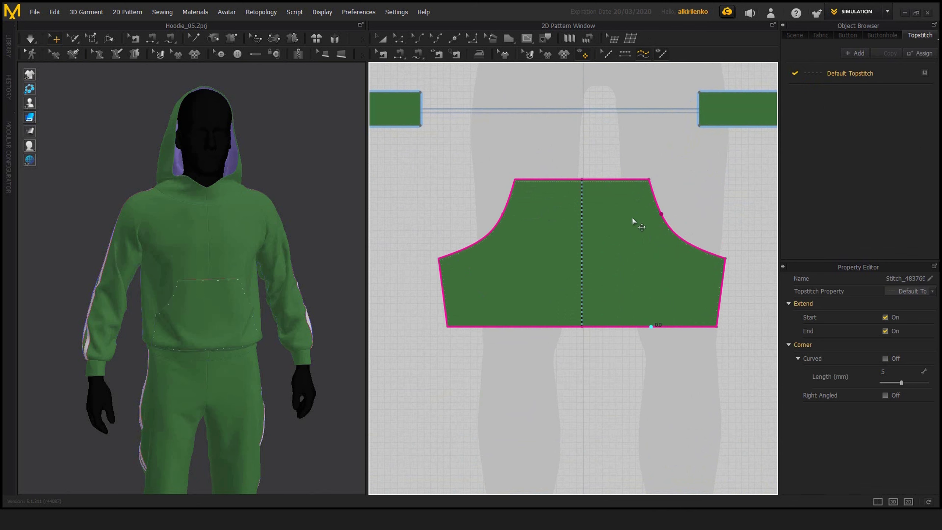
middle_drag(562, 187, 556, 244)
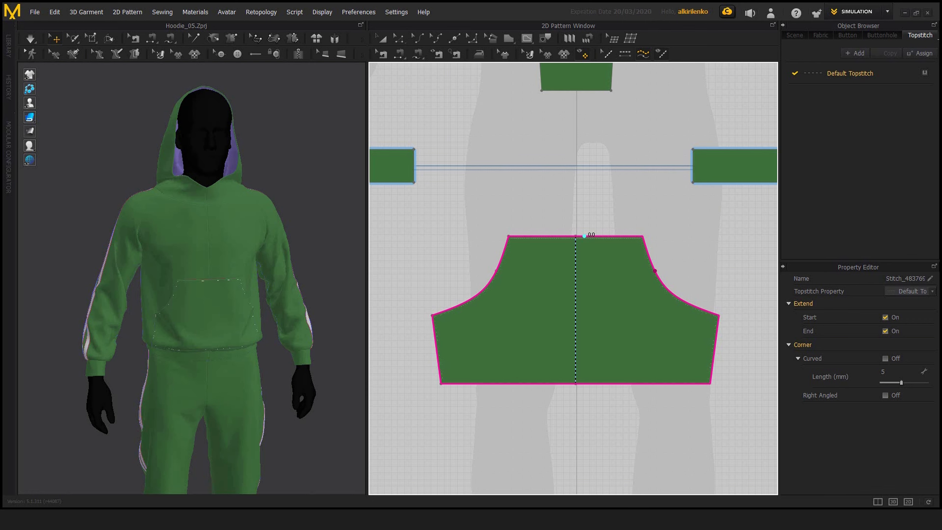
middle_drag(556, 167, 577, 207)
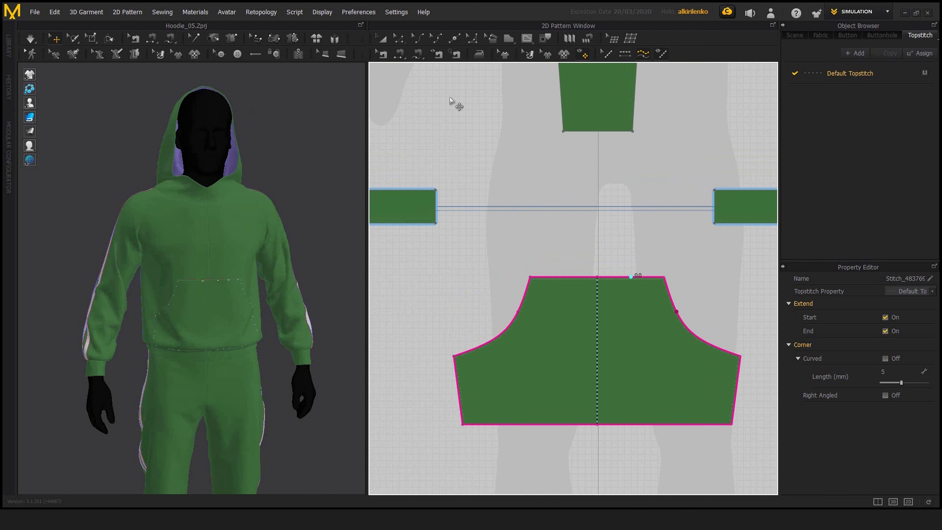
- Using Edit Sewing, add a seamline topstitch to the slanted raglan seam joining the front hoodie piece to the sleeve
click(381, 54)
middle_drag(515, 149, 599, 207)
scroll(599, 204, down, 4)
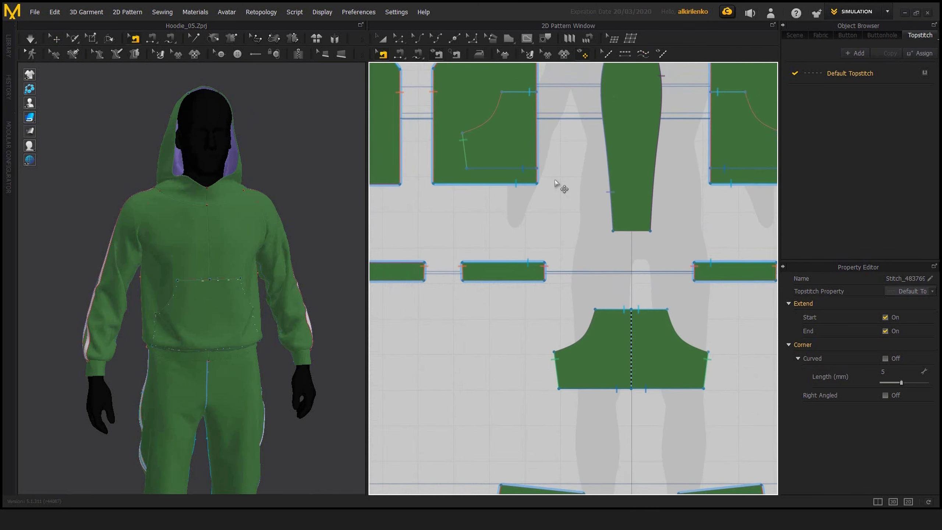
middle_drag(455, 115, 544, 296)
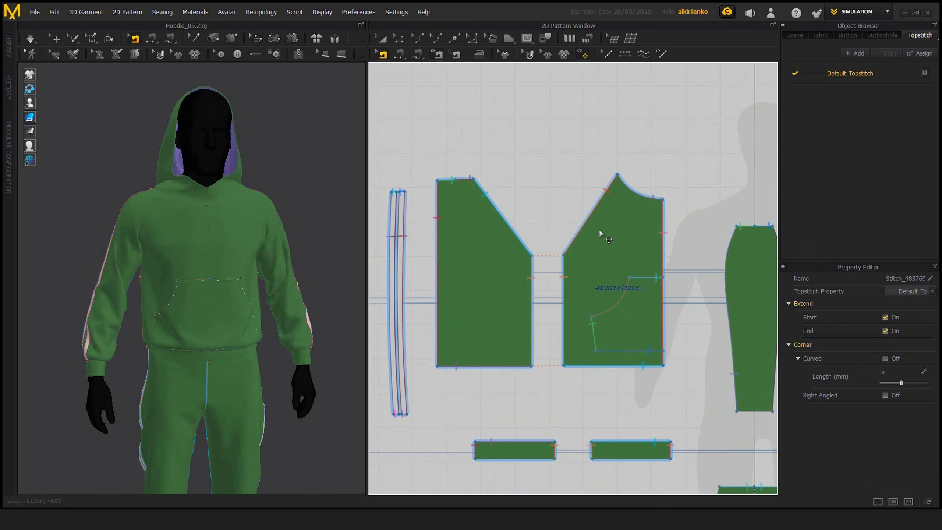
middle_drag(552, 184, 610, 227)
scroll(563, 219, up, 3)
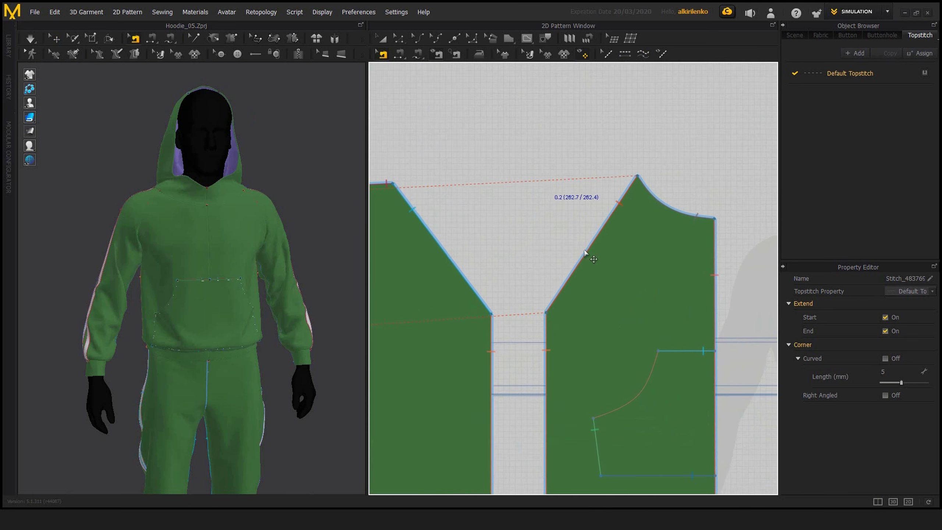
scroll(580, 254, up, 2)
scroll(580, 254, up, 1)
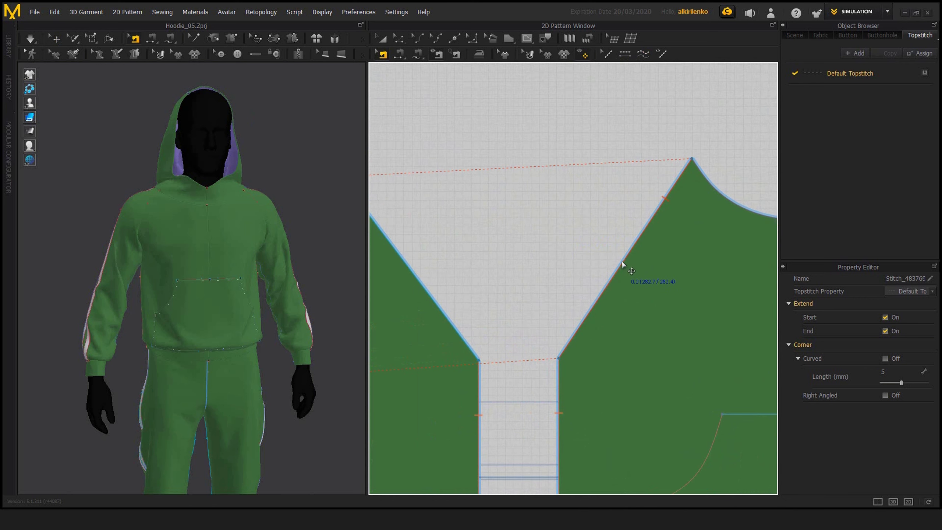
right_click(623, 263)
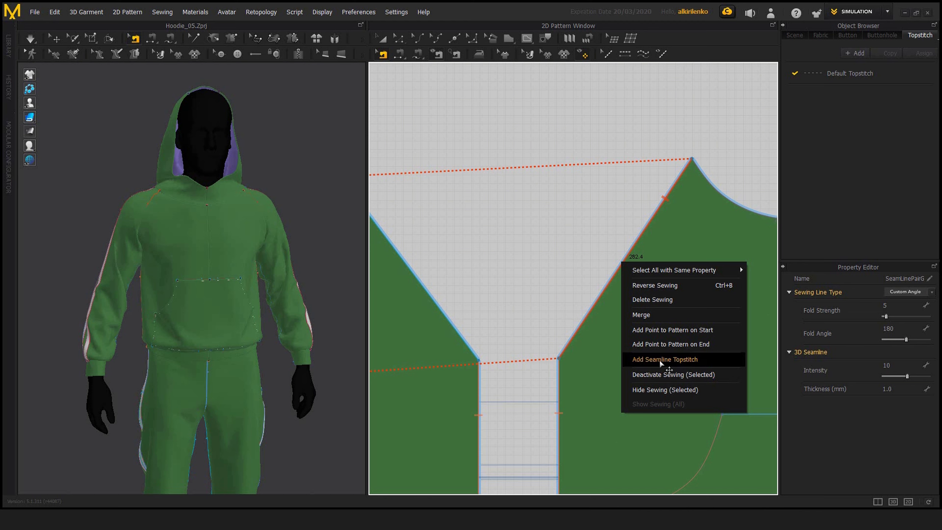
click(682, 360)
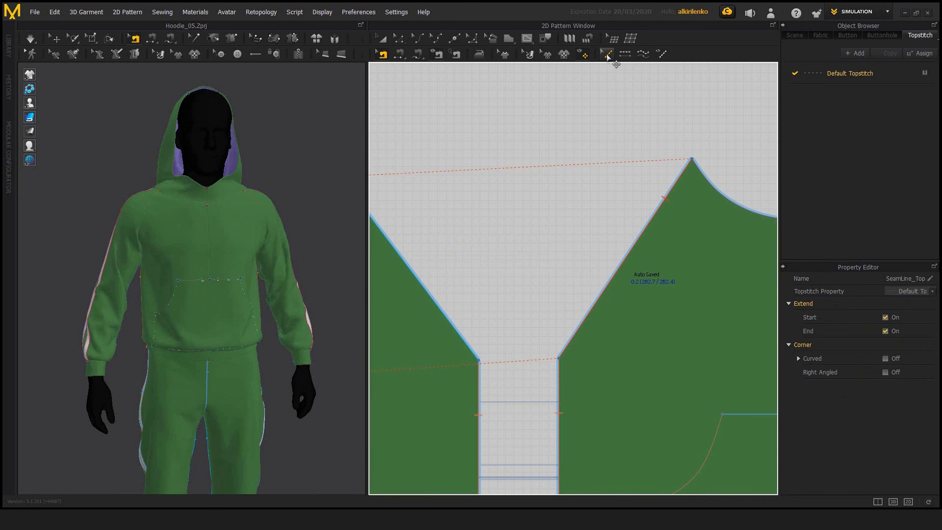
- Using Edit Topstitch, inspect the seamline topstitch along the front hoodie piece's slanted raglan edge
click(606, 56)
middle_drag(581, 259, 539, 228)
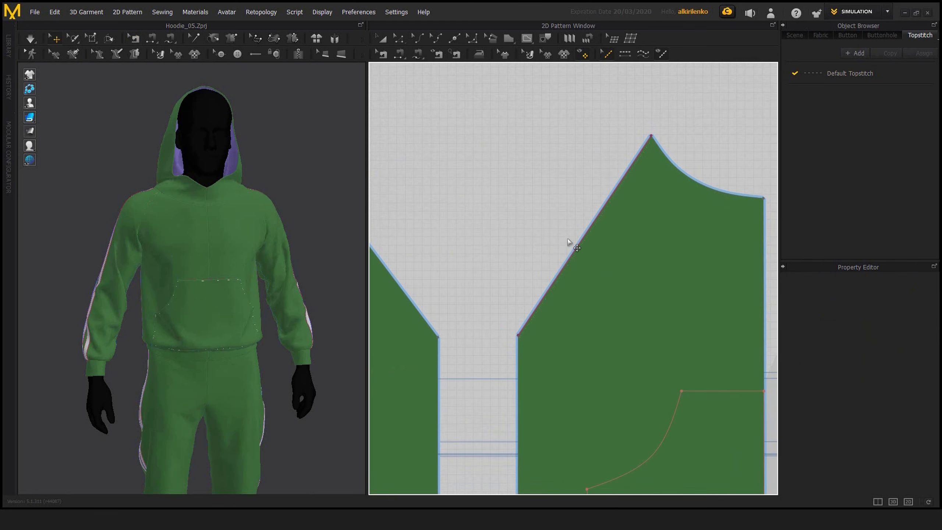
scroll(577, 248, up, 6)
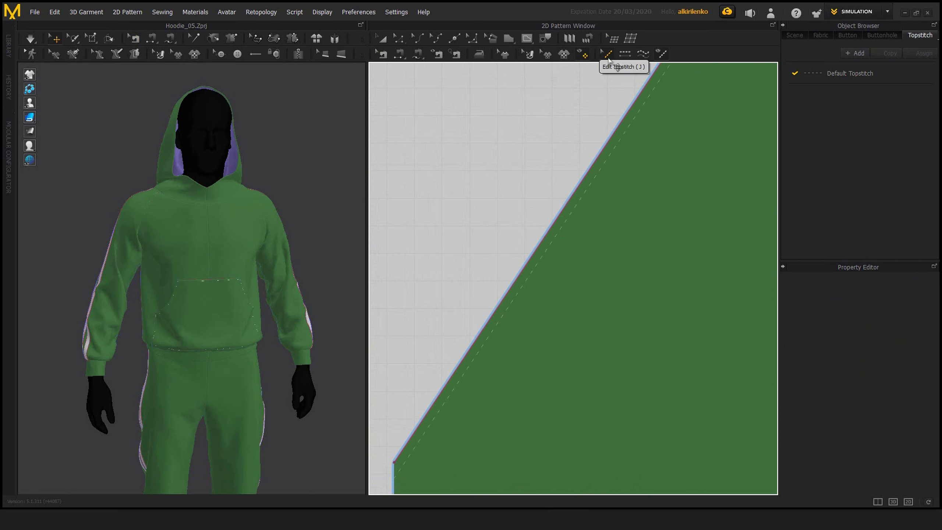
middle_drag(490, 248, 538, 215)
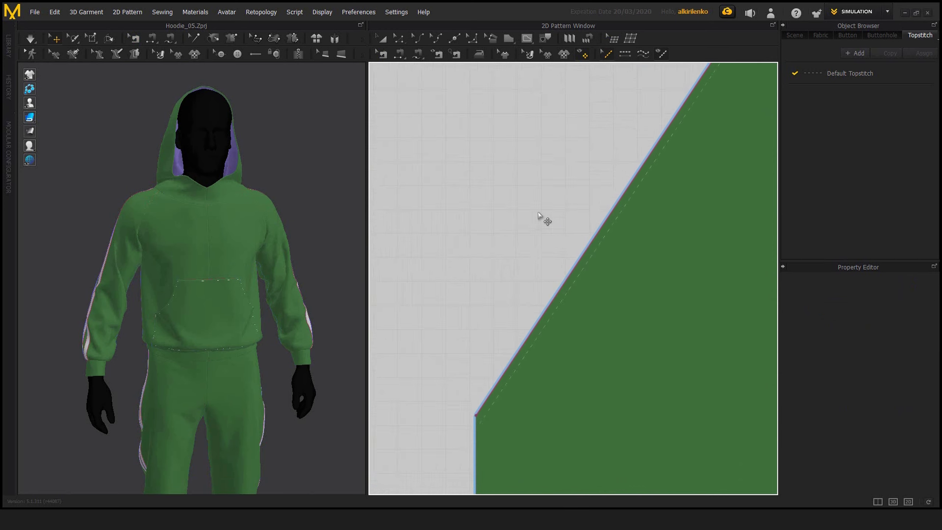
click(567, 276)
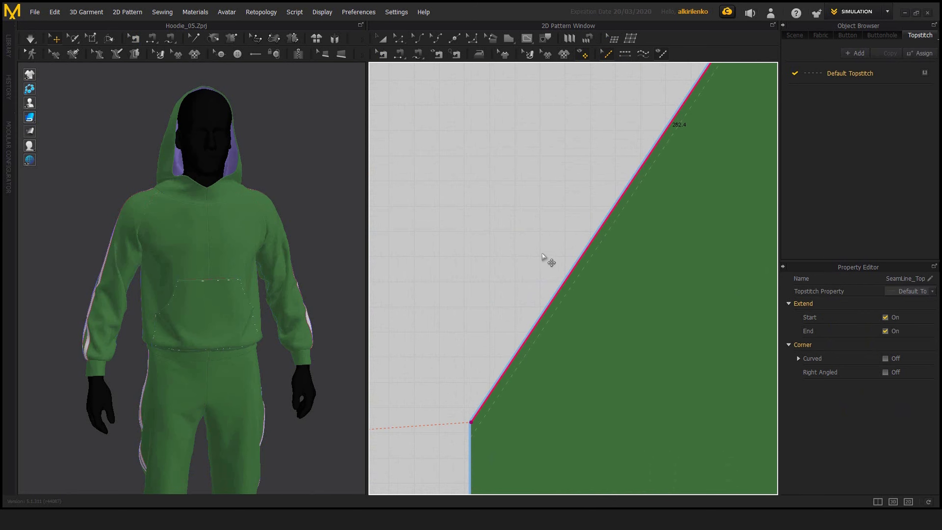
click(512, 220)
scroll(478, 185, down, 7)
click(574, 274)
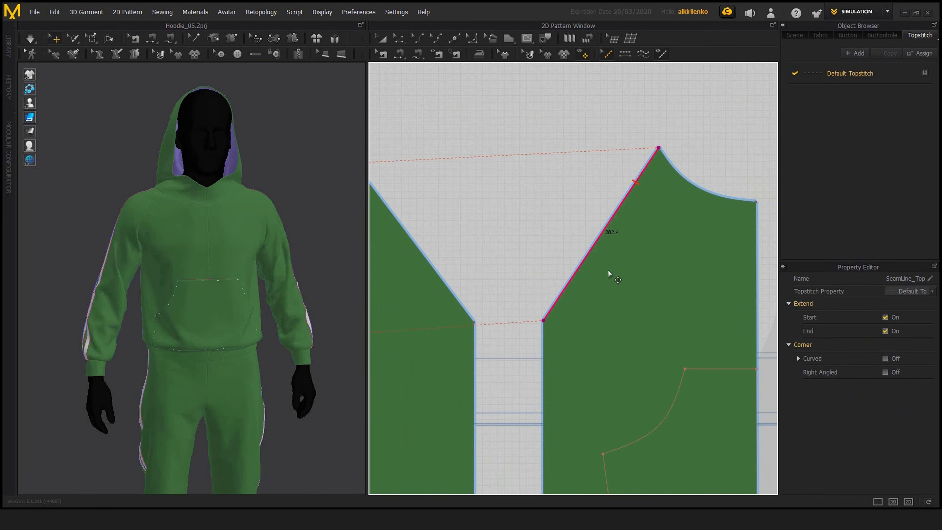
- Examine how the seamline topstitch links the front piece's raglan edge with the matching sleeve edge
scroll(614, 307, down, 8)
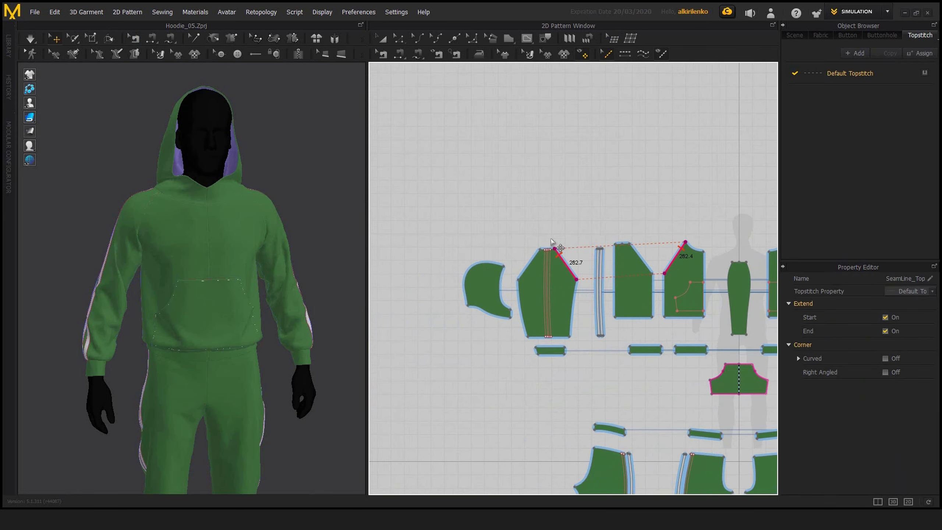
scroll(551, 240, up, 6)
scroll(544, 169, up, 8)
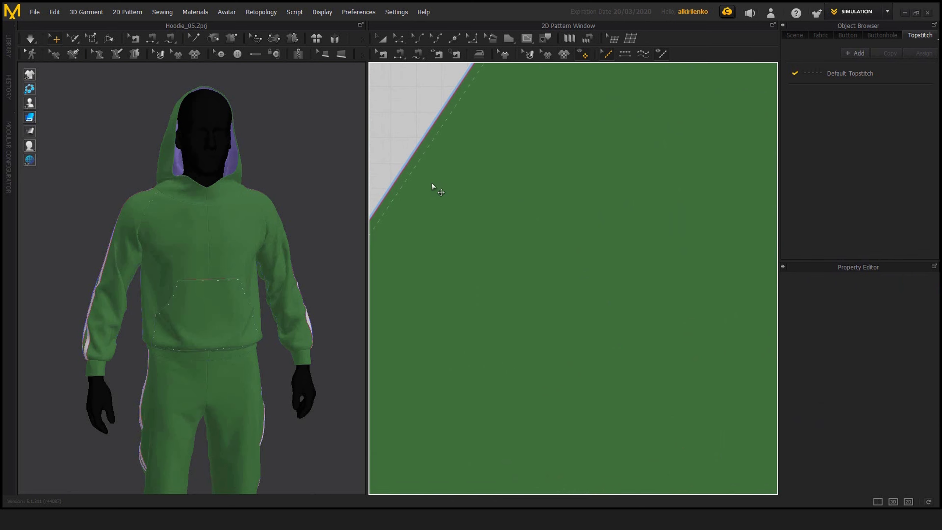
scroll(602, 270, down, 2)
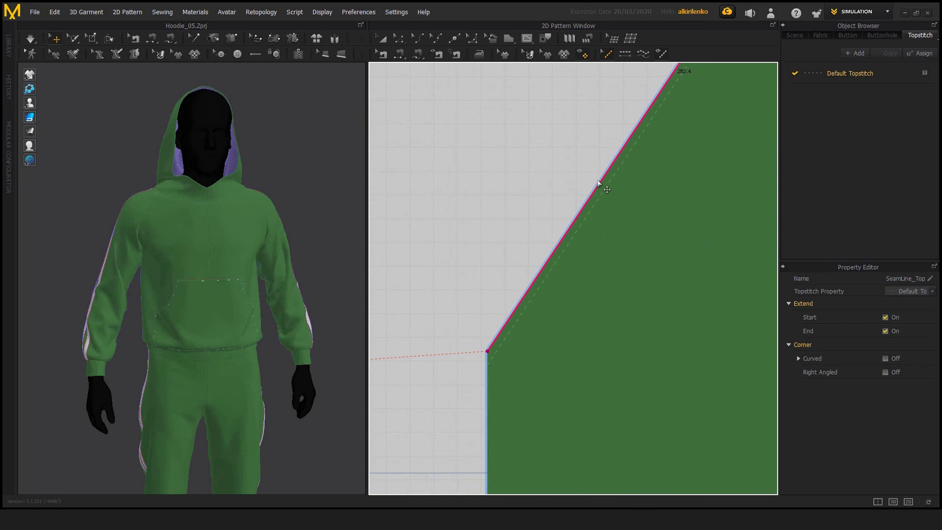
scroll(626, 244, down, 5)
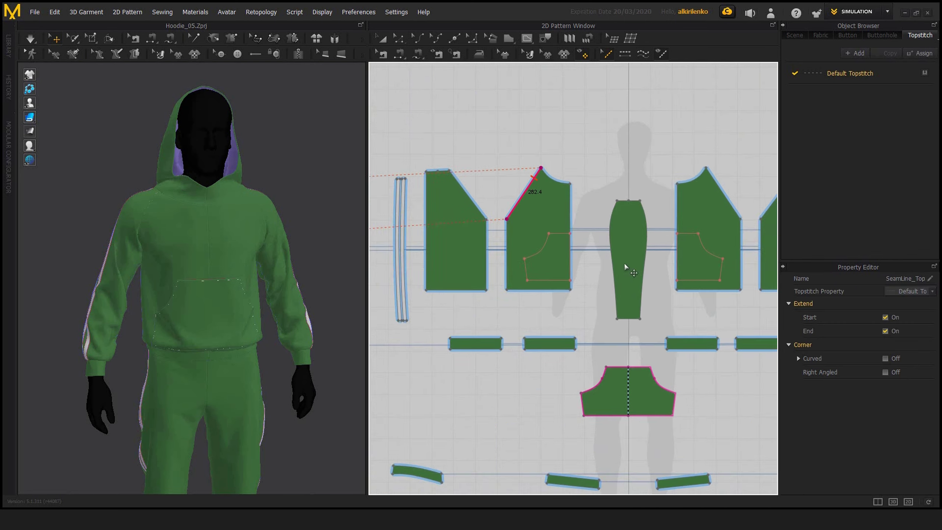
click(637, 285)
scroll(637, 357, up, 10)
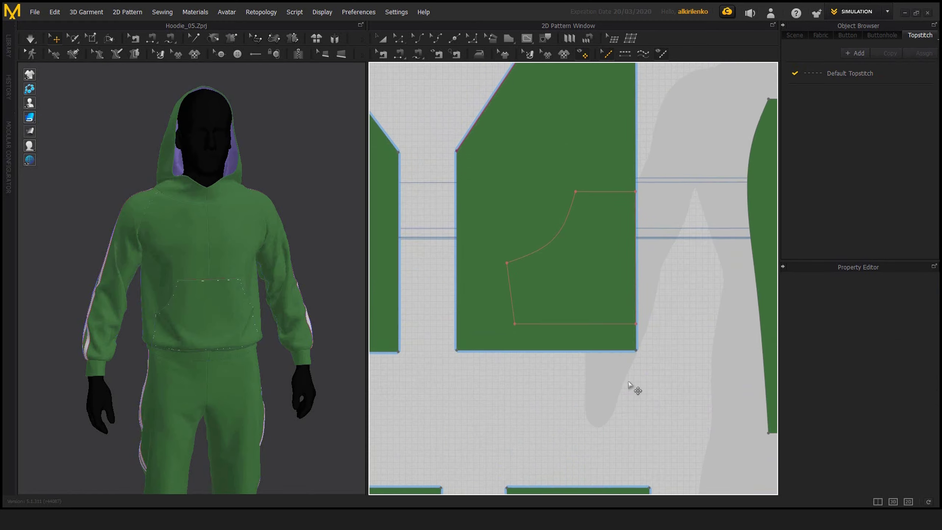
click(553, 275)
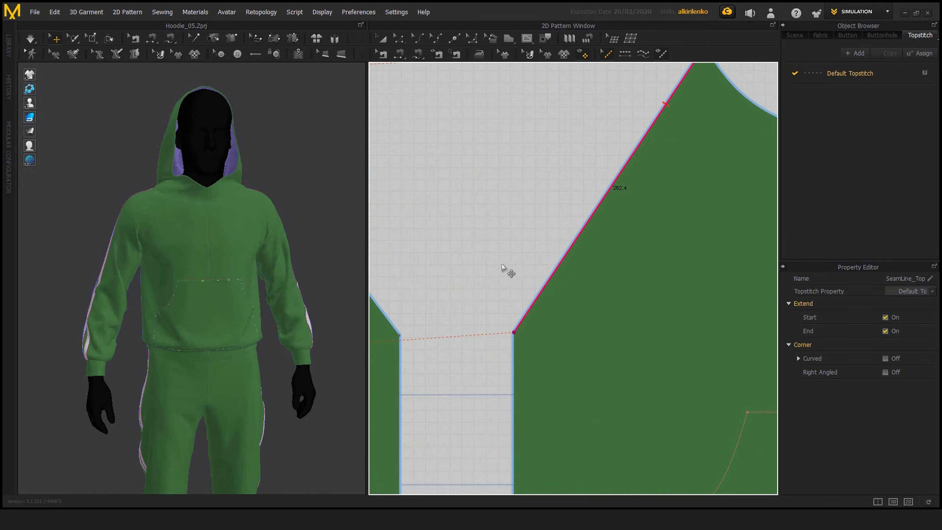
middle_drag(552, 182, 536, 236)
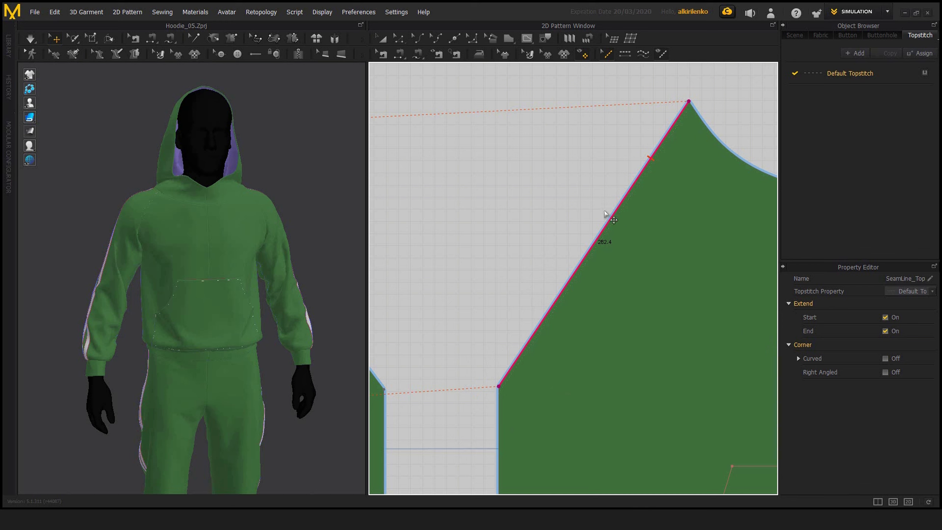
click(564, 150)
scroll(526, 201, down, 12)
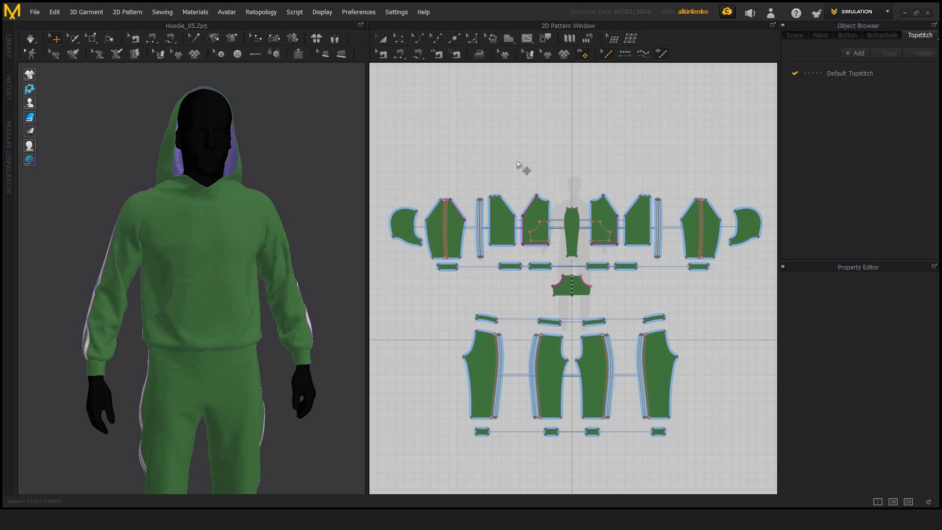
- Try deleting the topstitch on the front hoodie piece's bottom edge, and undo the deletion
scroll(526, 174, up, 10)
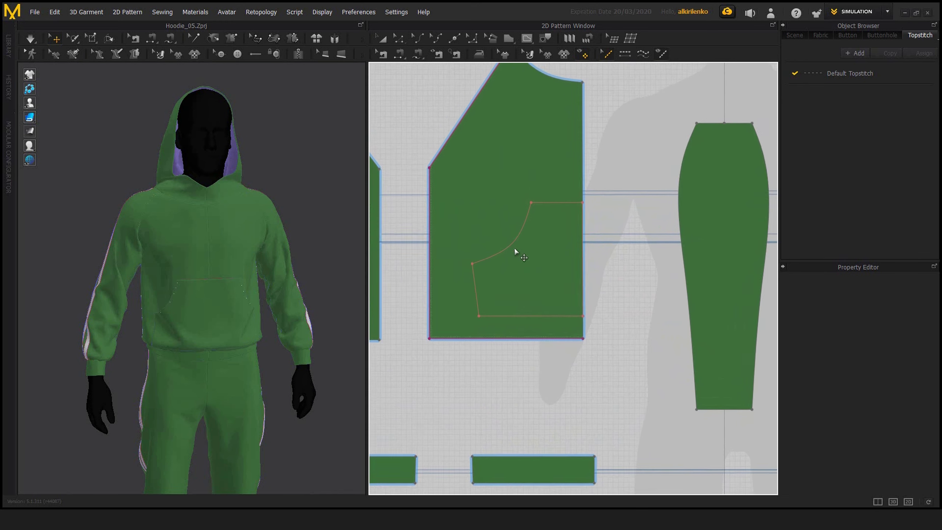
click(494, 340)
middle_drag(609, 313, 641, 334)
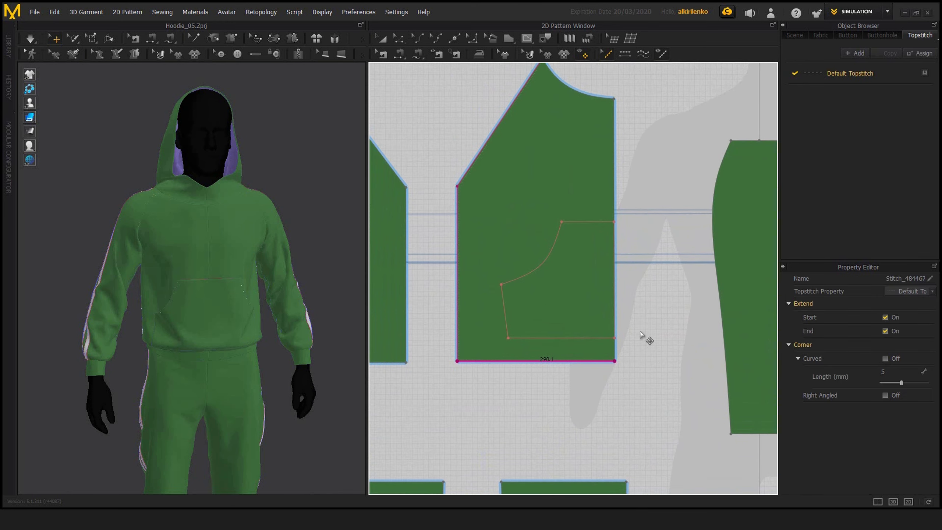
right_click(579, 360)
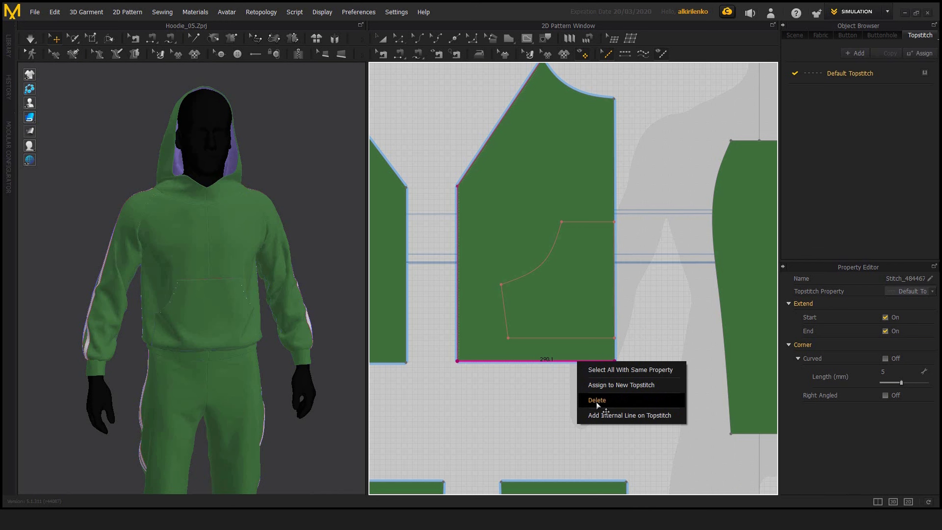
click(596, 400)
key(ctrl+z)
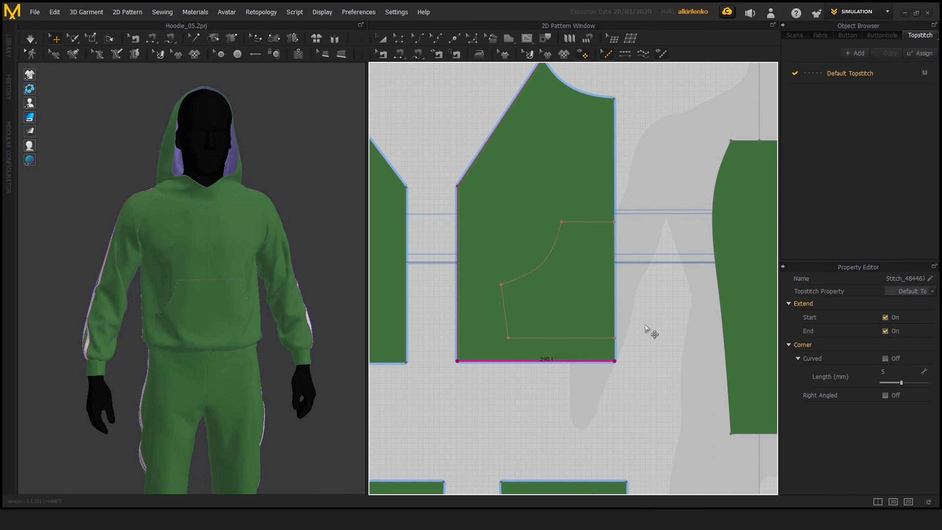
- Using the Free Topstitch tool, apply Delete All Topstitches to the front hoodie piece containing the pocket outline
scroll(581, 275, down, 2)
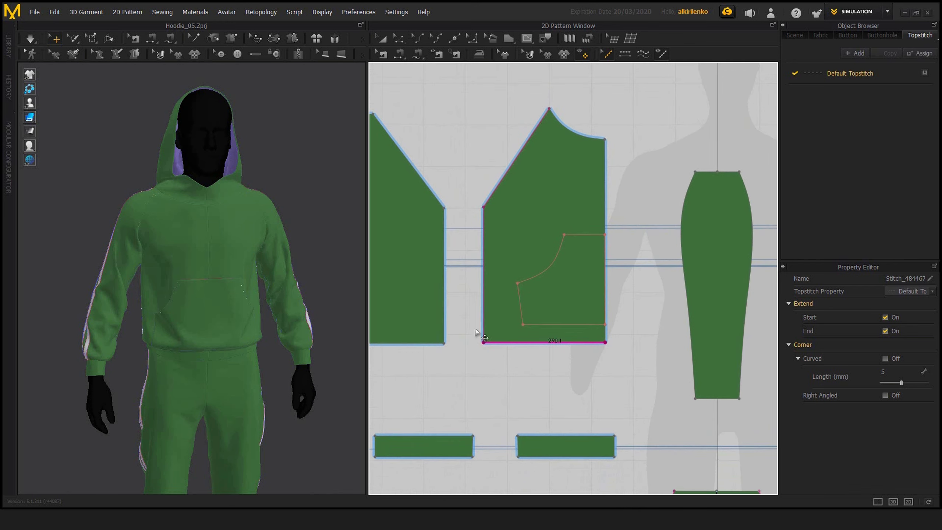
middle_drag(651, 226, 687, 273)
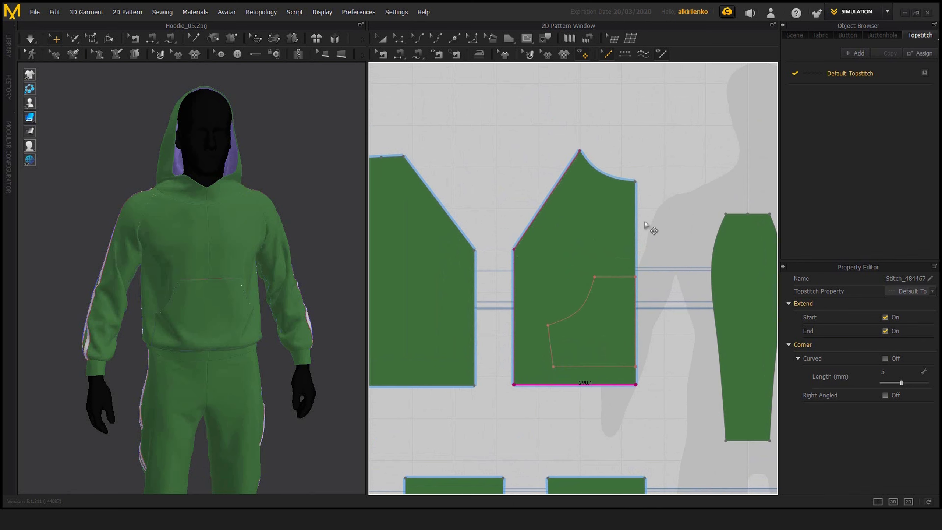
middle_drag(671, 192, 644, 189)
middle_drag(611, 73, 625, 77)
scroll(625, 76, down, 2)
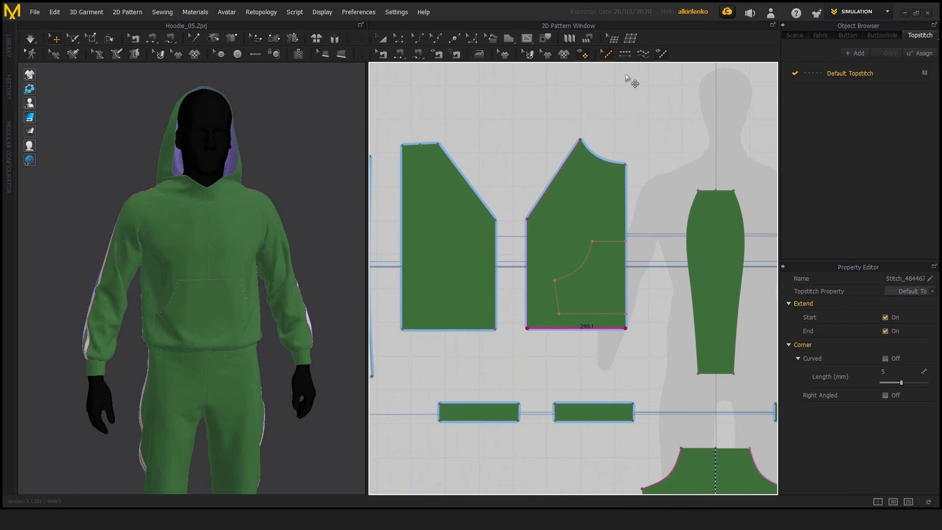
click(644, 56)
middle_drag(675, 209, 659, 237)
scroll(659, 236, up, 1)
scroll(658, 237, up, 3)
right_click(598, 141)
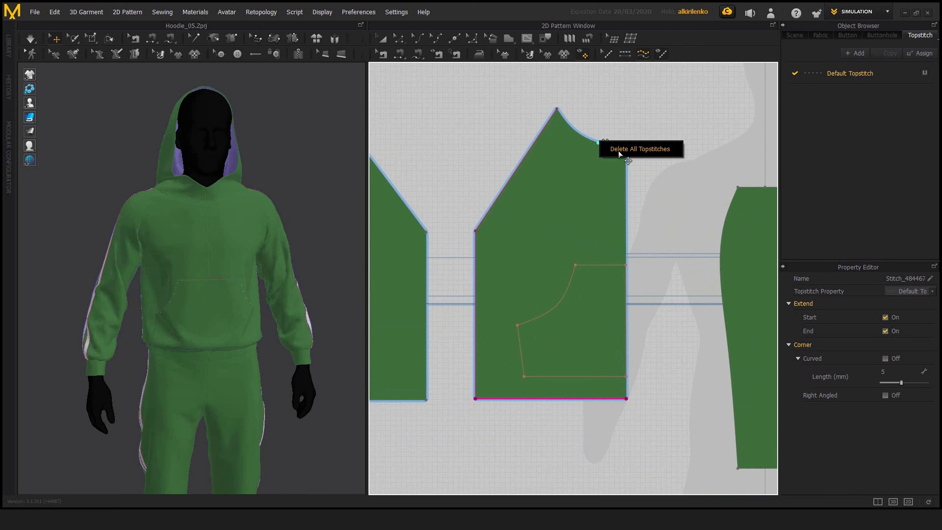
click(633, 149)
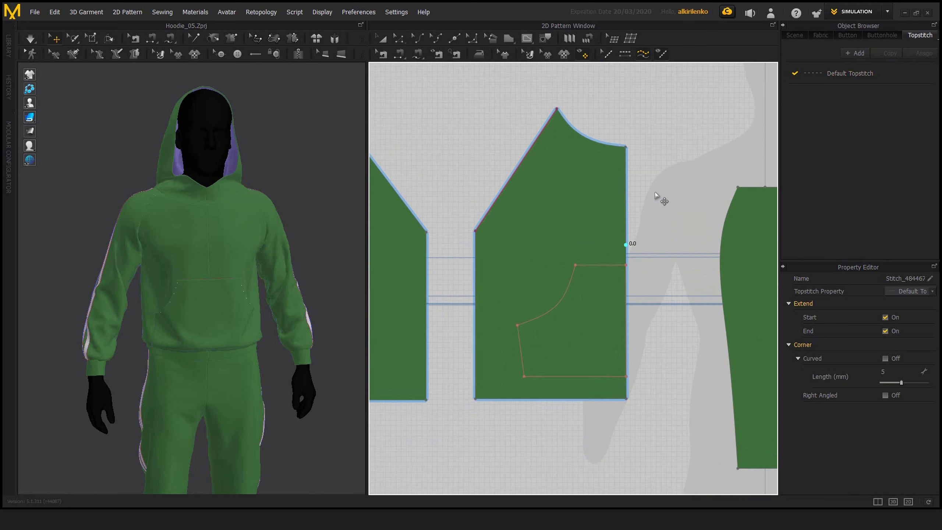
- Using Edit Topstitch, inspect how the seamline topstitch runs along the slanted raglan edge of the front pocket piece
middle_drag(656, 193, 685, 202)
click(382, 54)
click(512, 107)
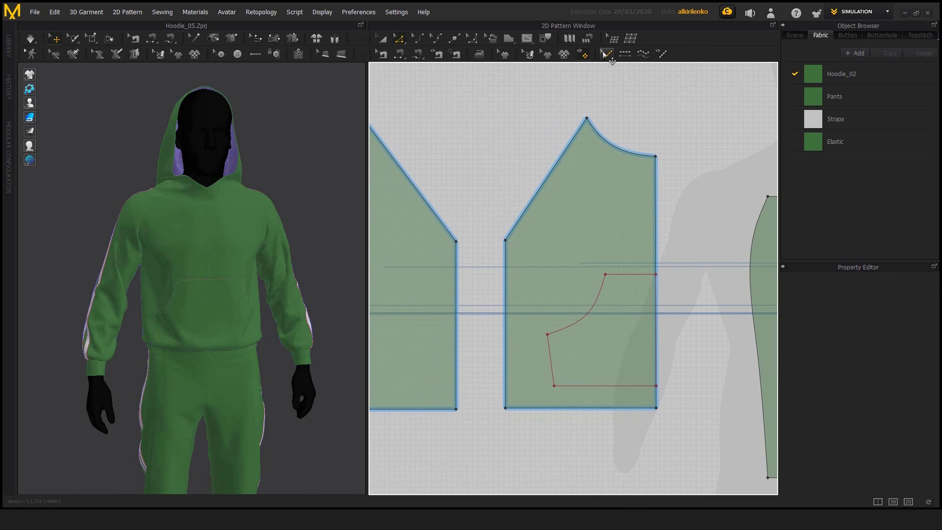
click(606, 53)
click(521, 216)
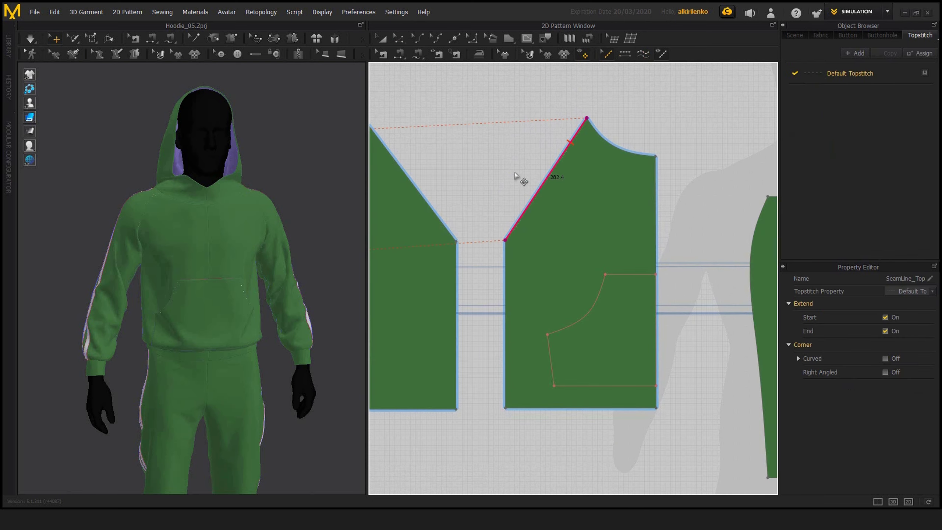
middle_drag(580, 139, 614, 167)
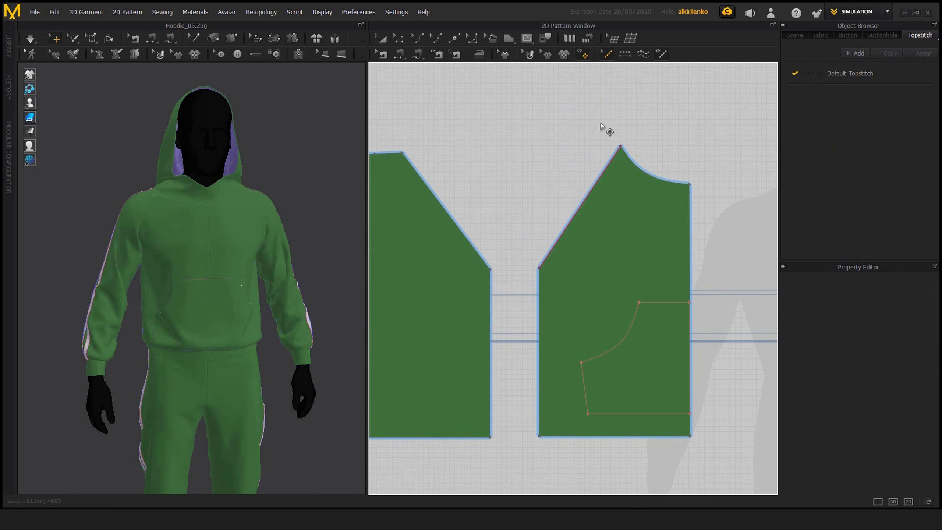
click(595, 188)
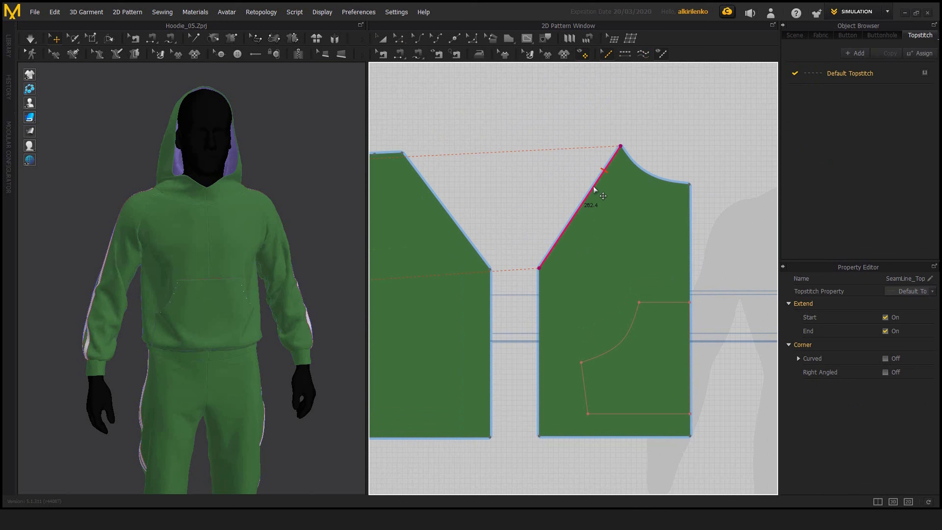
click(659, 157)
- Start a free topstitch on the slanted edge of the piece beside the pocket piece, entering a total length of 500 mm
key(alt+3)
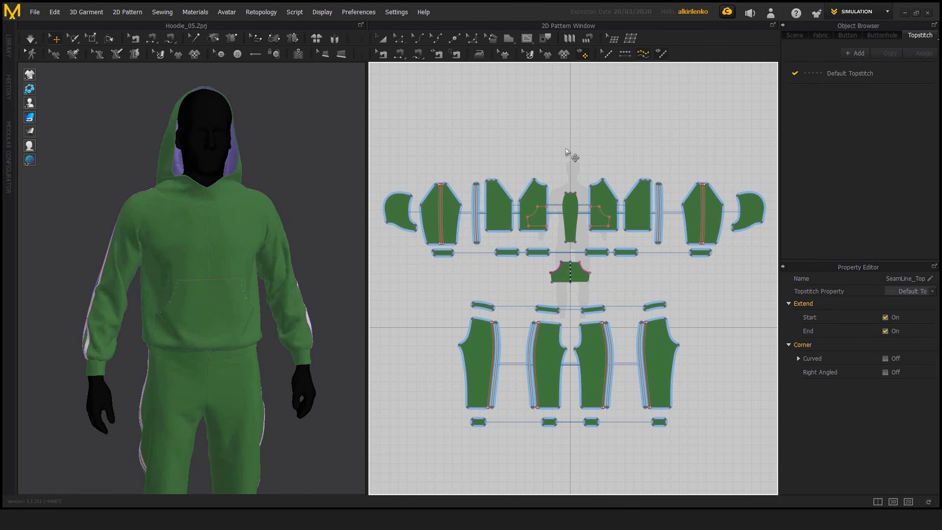
scroll(519, 156, up, 3)
scroll(546, 263, up, 5)
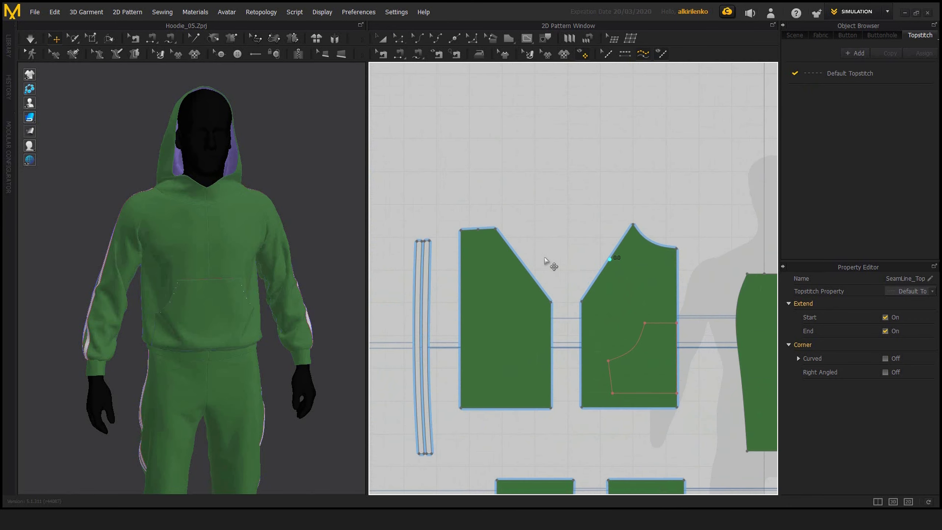
scroll(557, 168, up, 3)
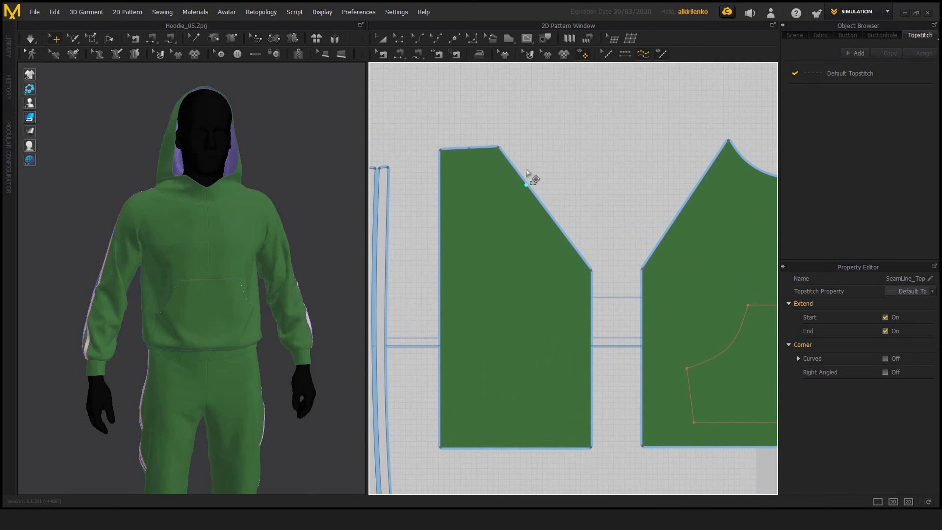
mouse_move(548, 180)
middle_down()
mouse_move(543, 202)
mouse_move(543, 166)
middle_up()
click(498, 163)
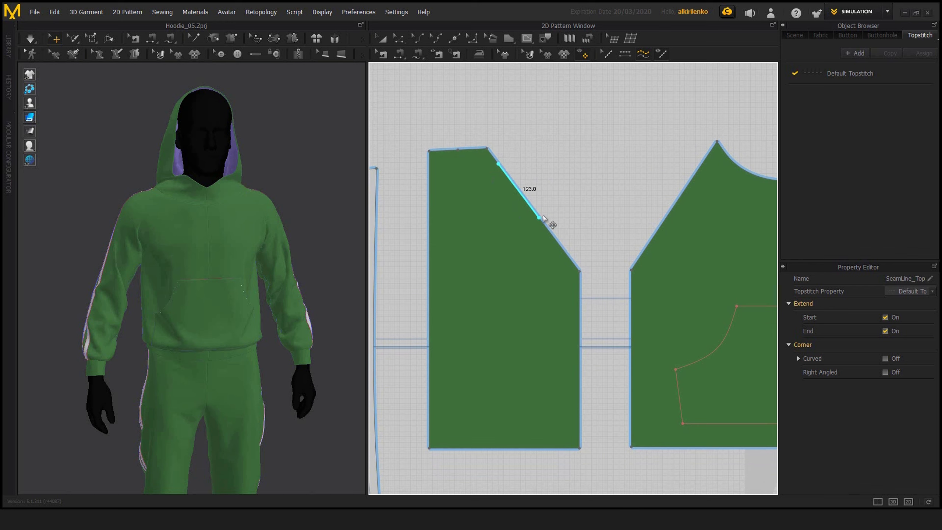
right_click(543, 216)
drag(499, 193, 681, 116)
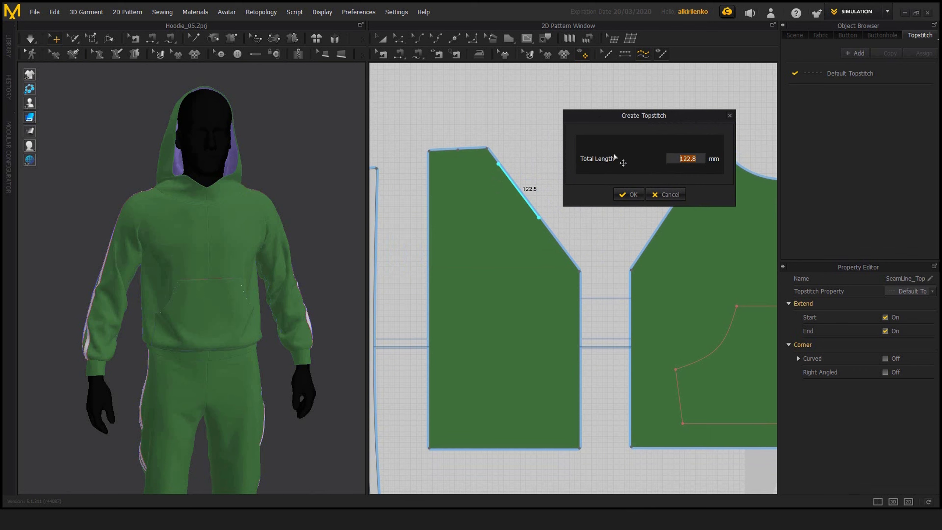
text(500)
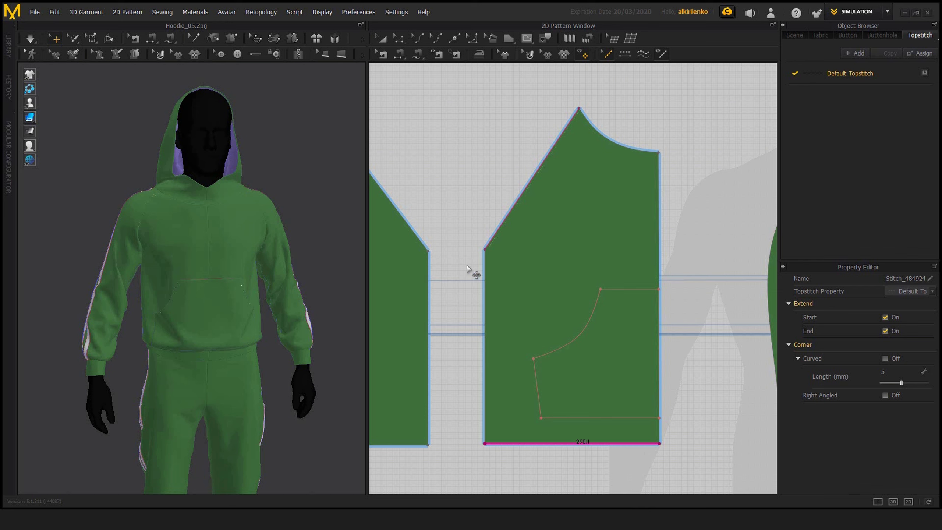
- Shorten the topstitch on the front pocket piece's bottom edge to about 214 mm by moving its outer endpoint inward
middle_drag(472, 298, 480, 284)
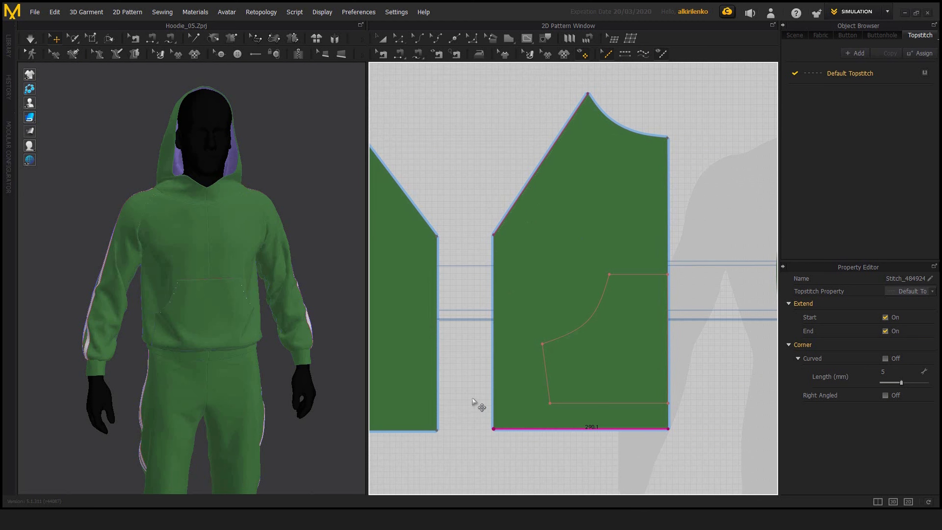
middle_drag(479, 406, 455, 407)
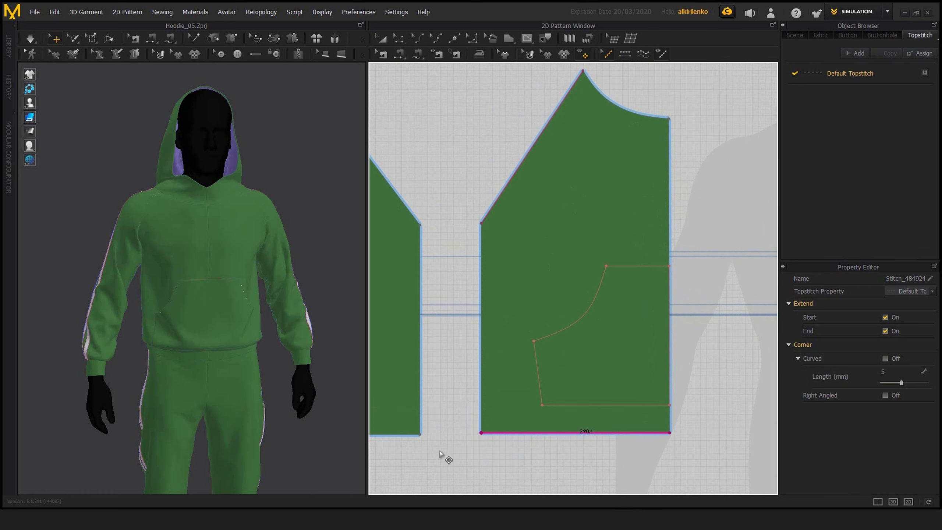
mouse_move(489, 439)
middle_down()
mouse_move(493, 448)
mouse_move(488, 438)
middle_up()
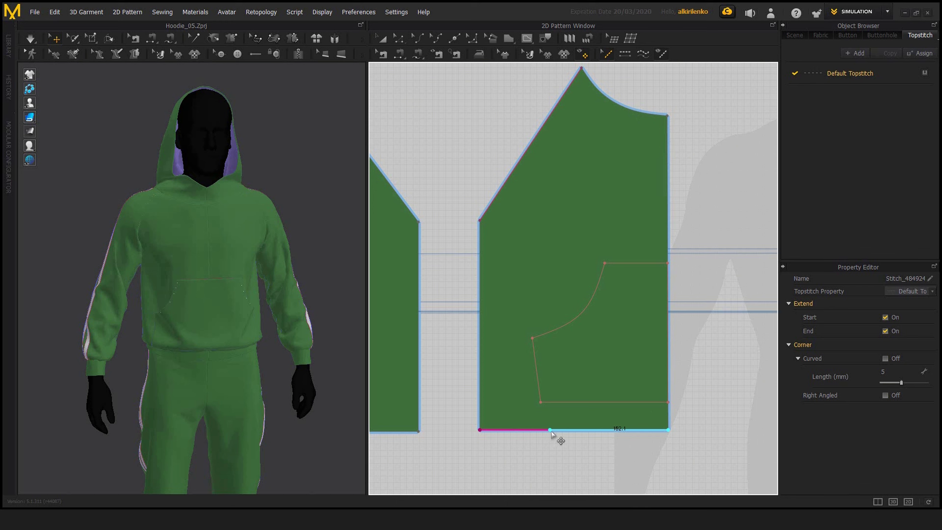
click(528, 430)
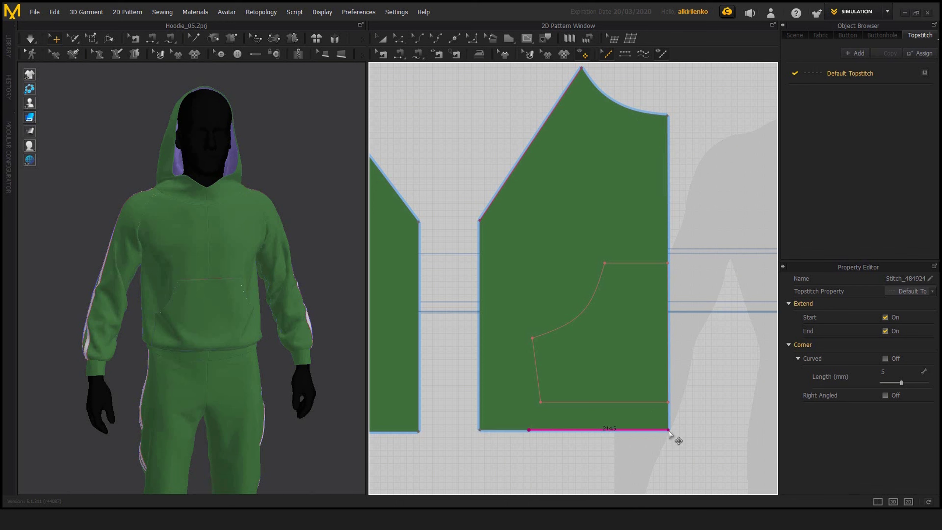
- Move the other endpoint of the bottom-edge topstitch inward by numeric entry, setting its total length to 150 mm
right_click(625, 430)
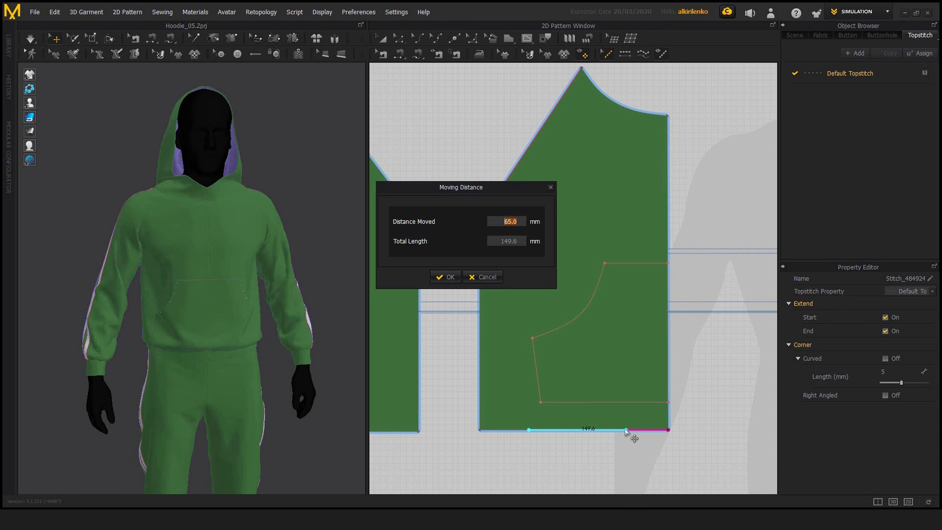
drag(467, 192, 470, 158)
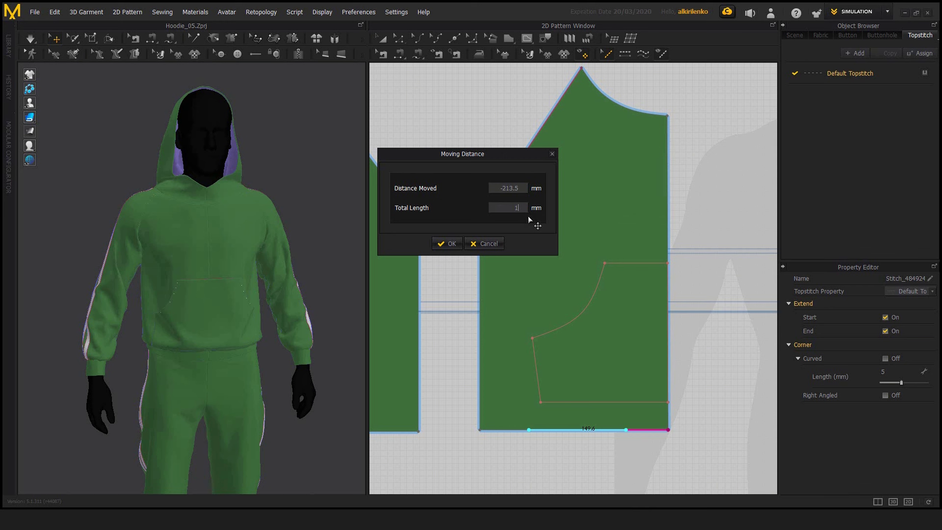
text(50)
key(Return)
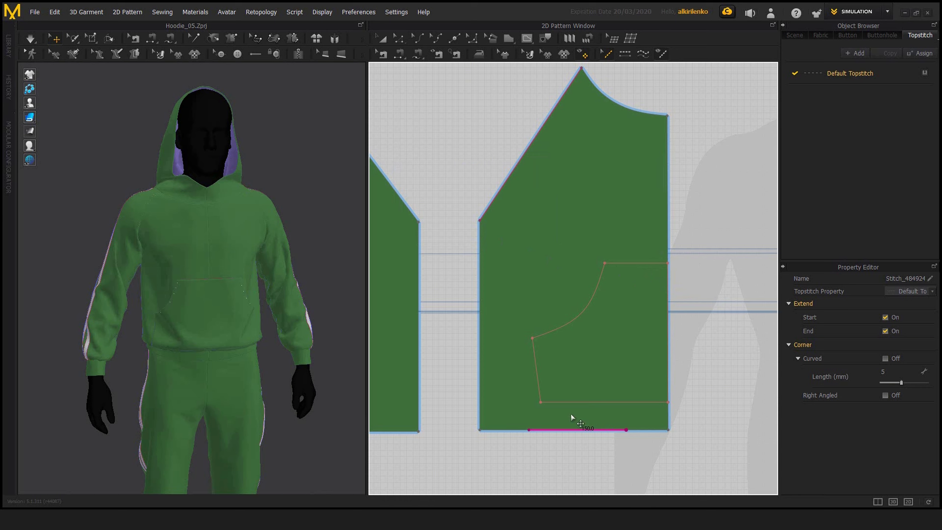
- Move the topstitch from the bottom edge onto the upper part of the front piece's straight centre edge
drag(571, 429, 500, 419)
drag(493, 335, 673, 205)
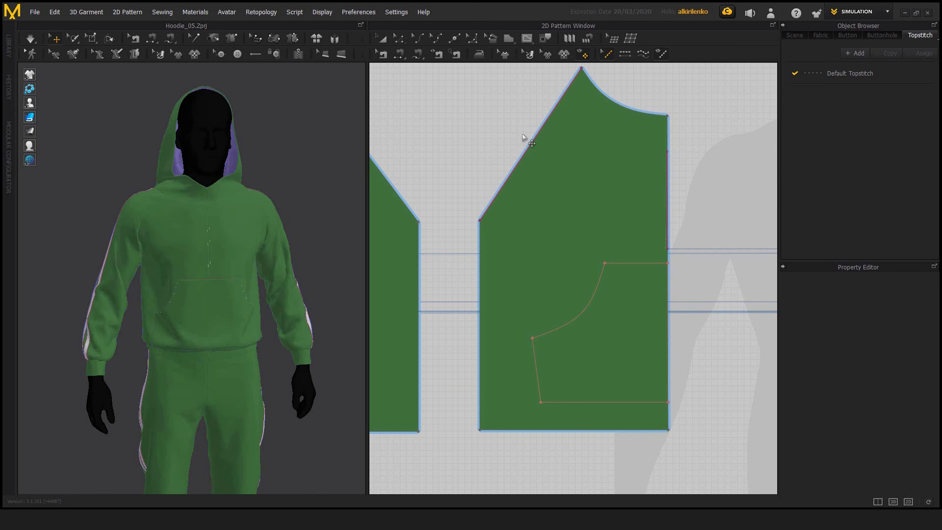
- Shorten the seamline topstitch on the front piece's raglan edge to about 160 mm by moving its lower endpoint upward
click(503, 189)
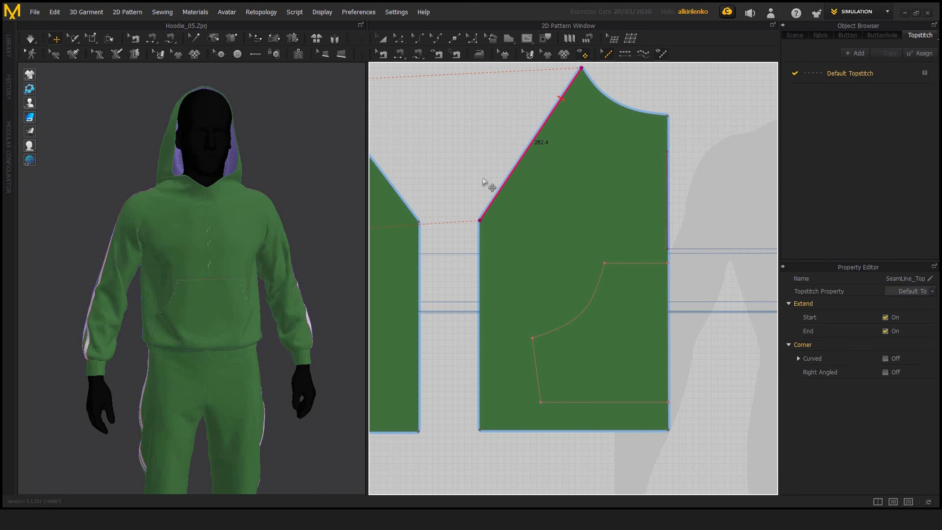
mouse_move(482, 186)
middle_down()
mouse_move(484, 212)
mouse_move(487, 202)
middle_up()
scroll(515, 166, up, 1)
drag(486, 249, 483, 142)
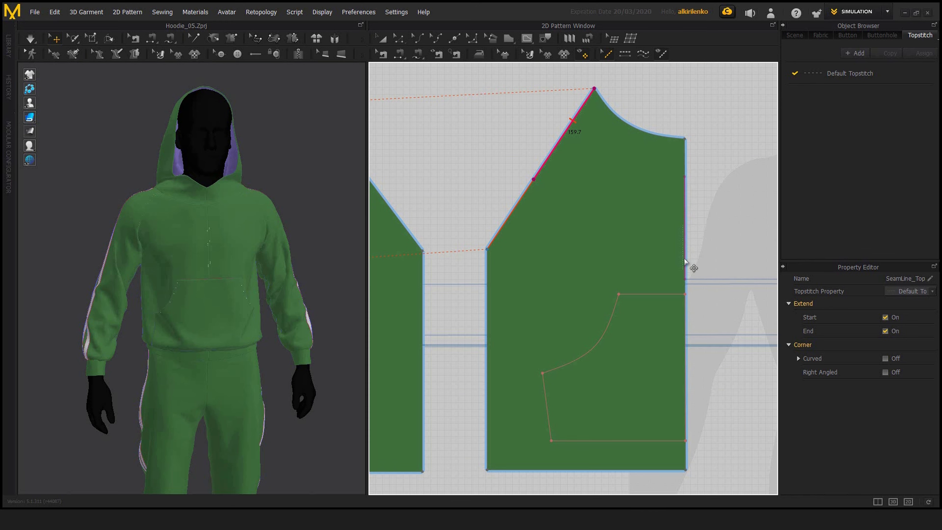
- Try to move the shortened seamline topstitch away from its place on the raglan edge
middle_drag(537, 134, 548, 130)
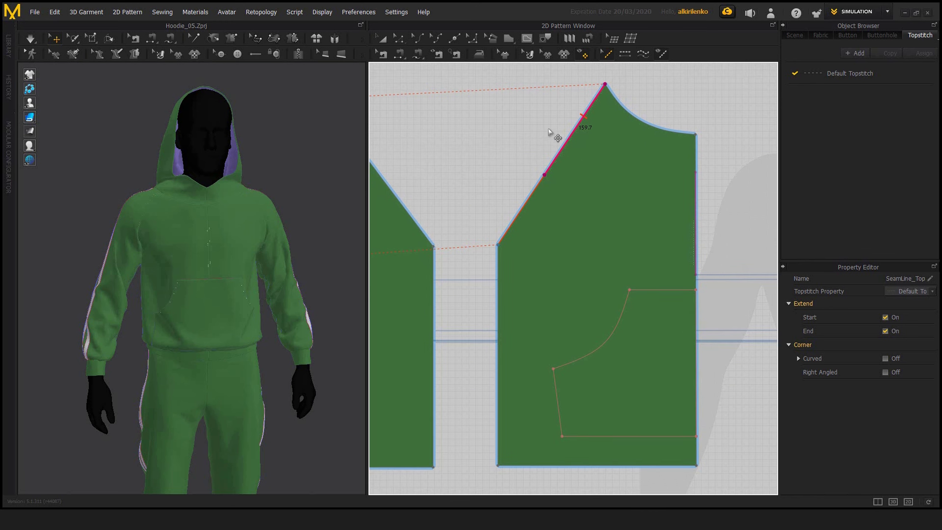
click(562, 150)
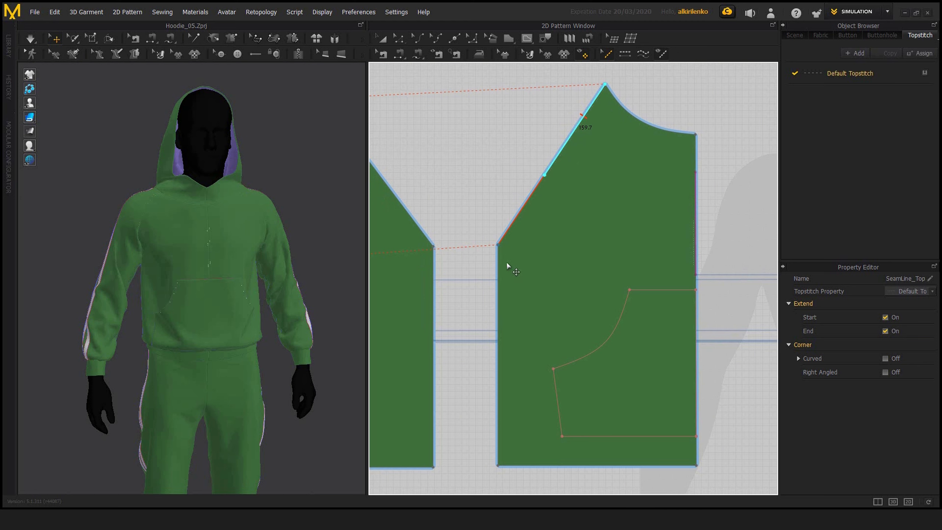
drag(578, 143, 576, 242)
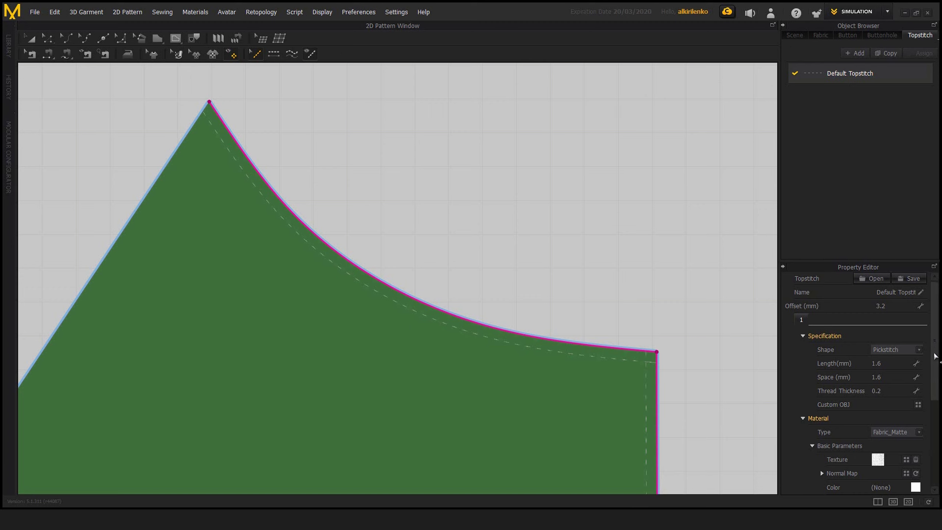
- Try a 1 mm offset on the Default Topstitch, and settle on an offset of 3 mm
scroll(932, 351, down, 3)
scroll(938, 335, up, 3)
middle_drag(605, 288, 627, 290)
scroll(636, 306, up, 2)
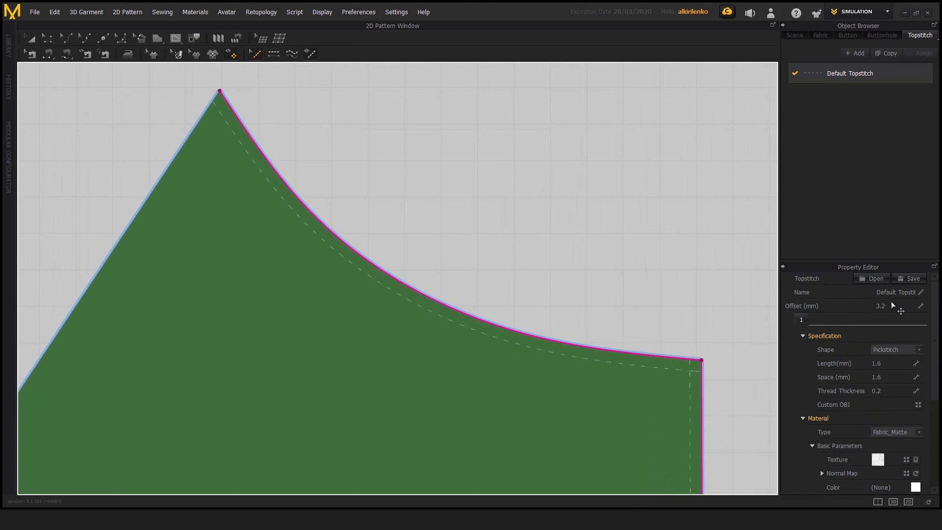
click(899, 308)
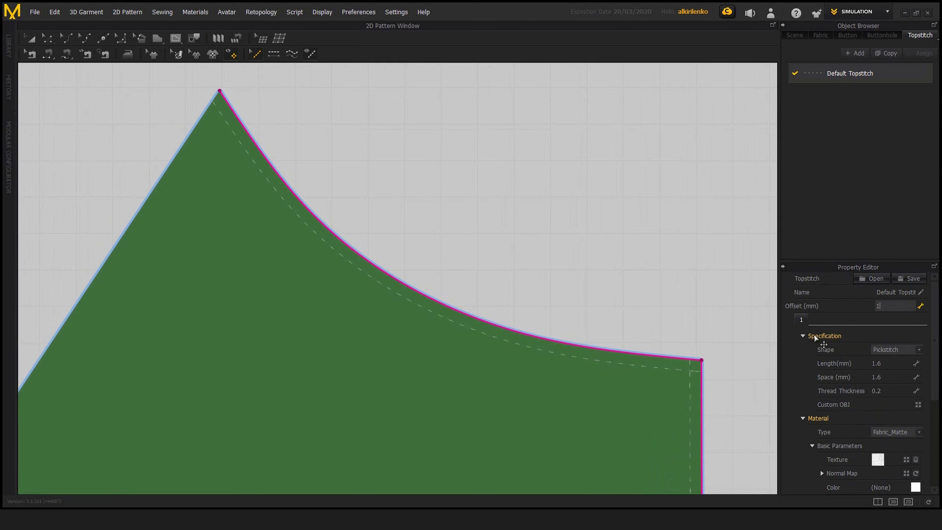
key(Return)
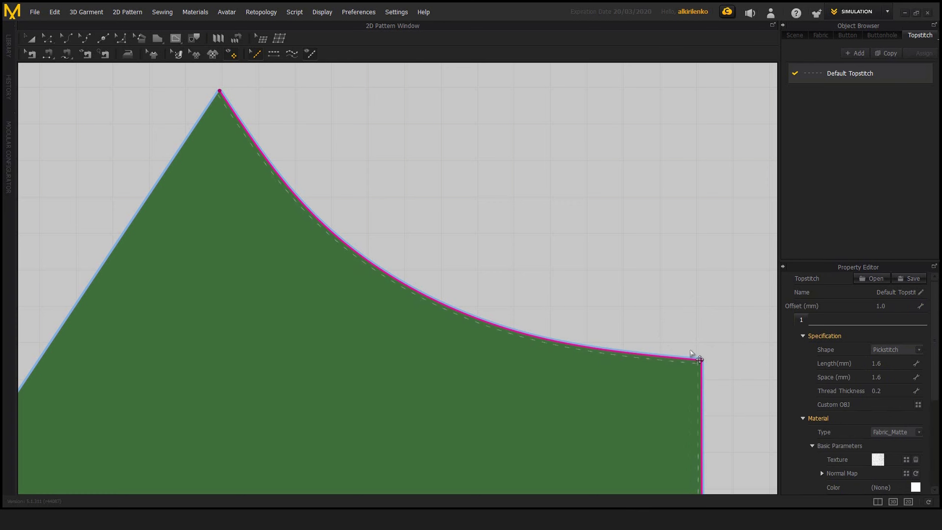
click(892, 308)
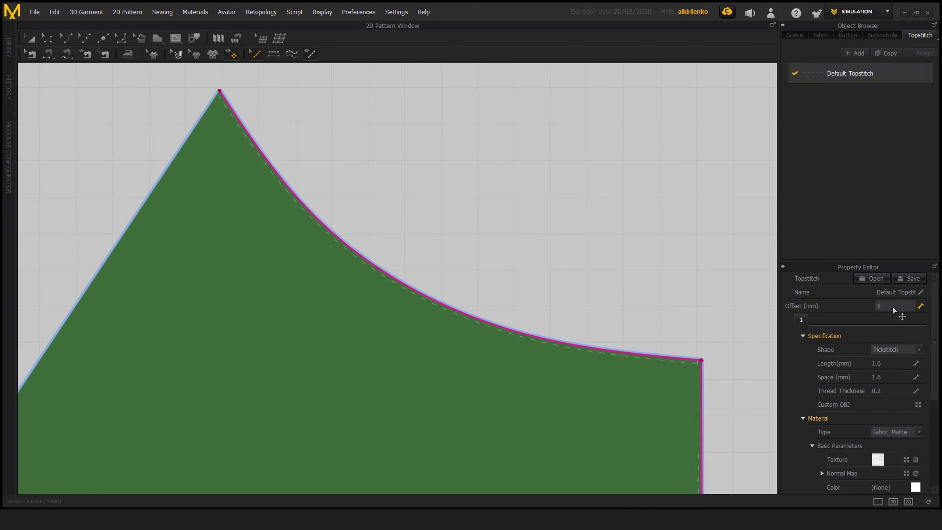
key(Return)
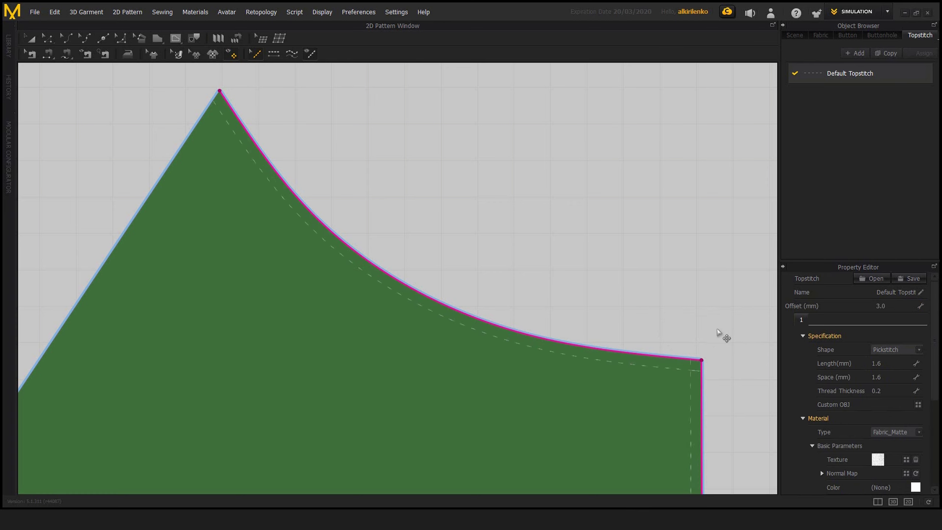
- Change the Default Topstitch's shape to Overlock
middle_drag(718, 330, 712, 281)
click(920, 350)
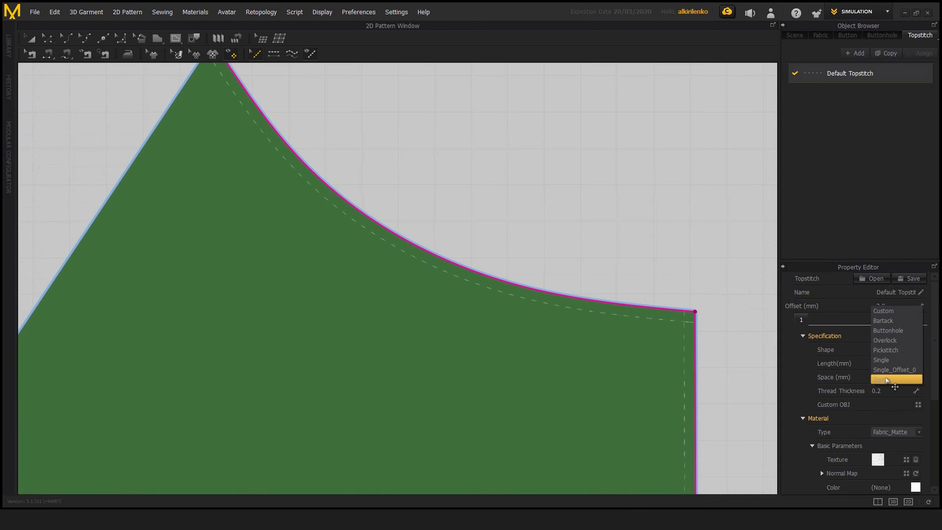
click(886, 380)
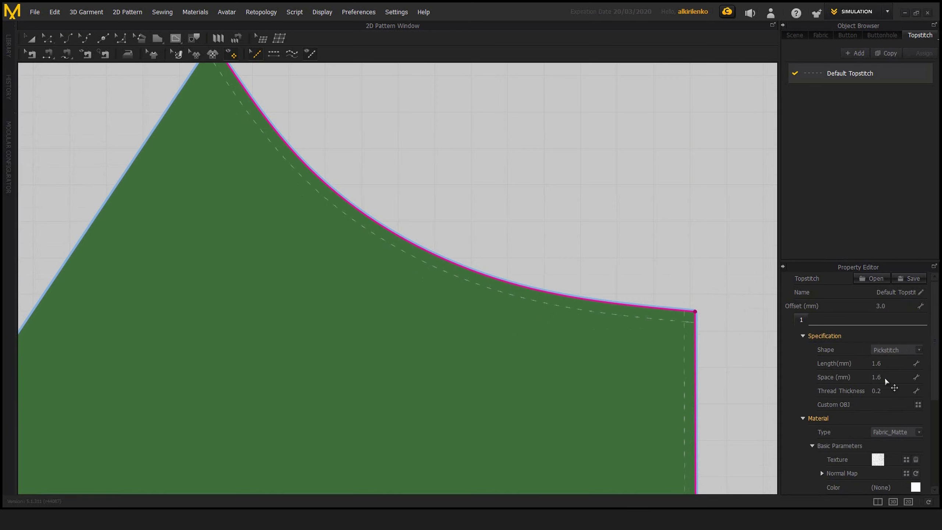
click(920, 350)
click(632, 253)
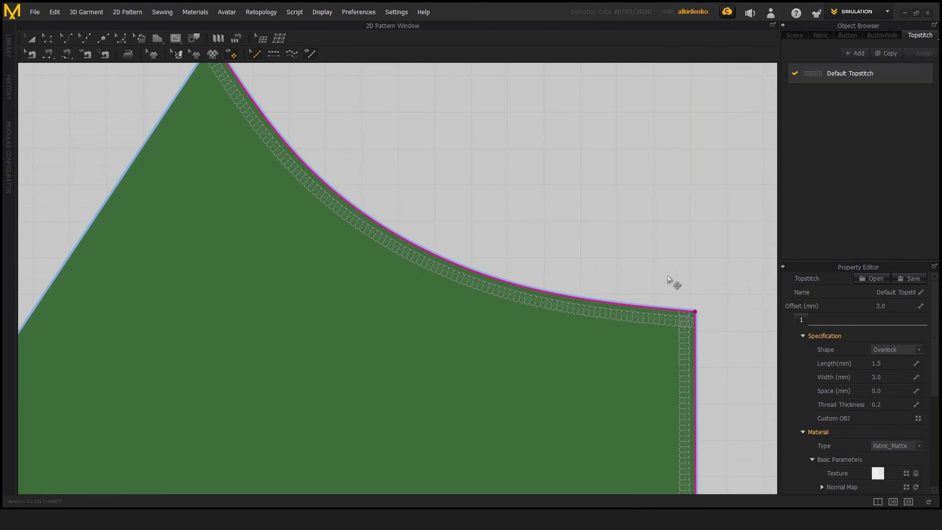
- Try the Bartack shape on the Default Topstitch in place of Overlock
scroll(627, 273, up, 4)
scroll(717, 336, down, 5)
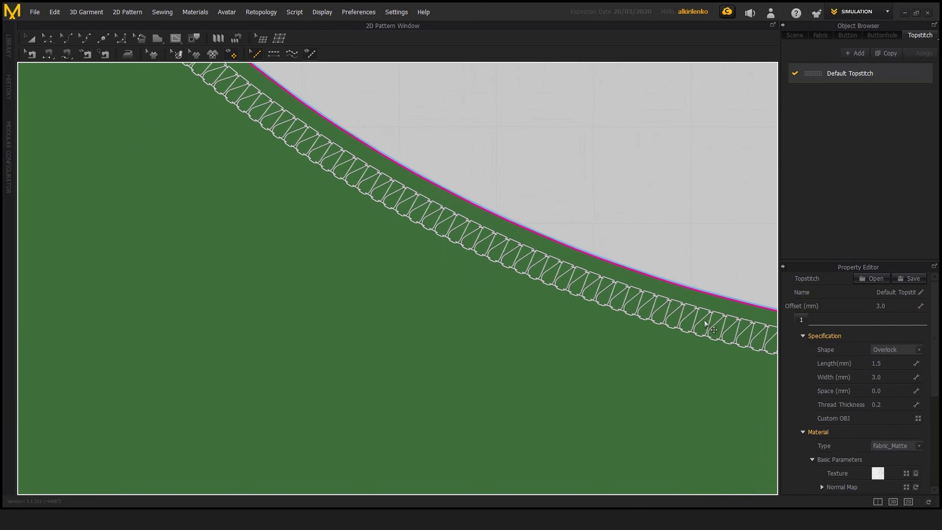
scroll(630, 315, down, 5)
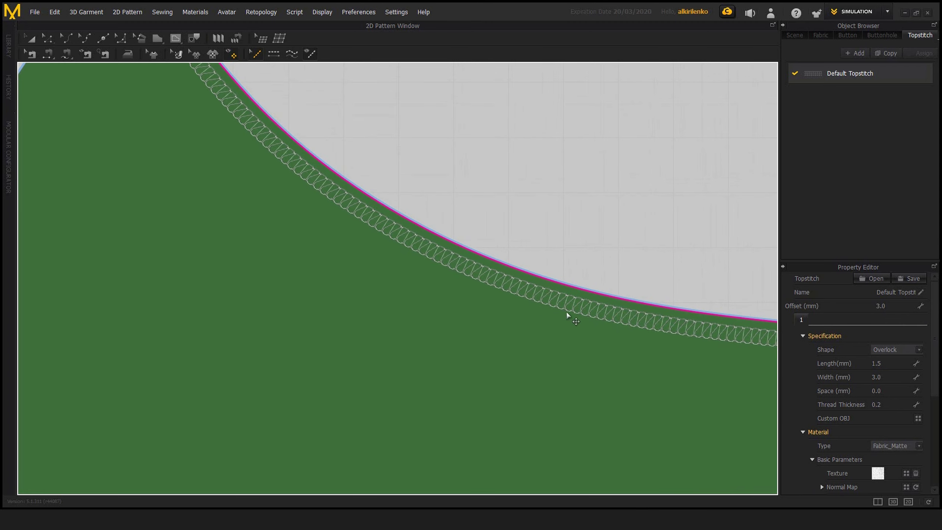
scroll(716, 308, up, 2)
right_drag(689, 291, 712, 247)
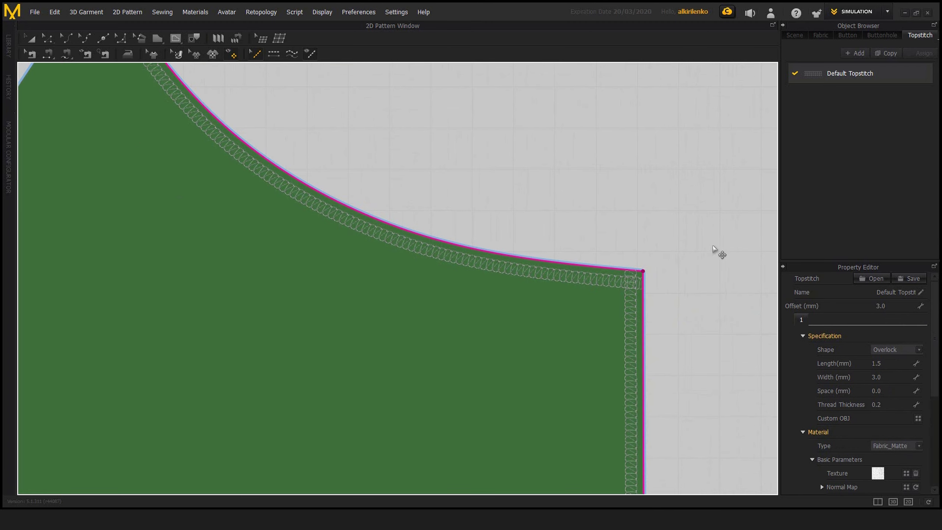
click(920, 350)
click(894, 332)
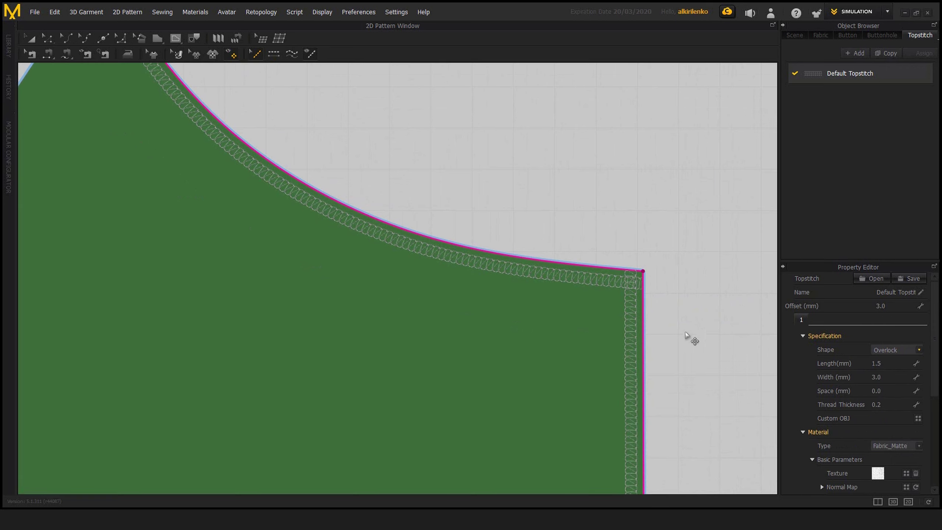
click(920, 350)
click(894, 359)
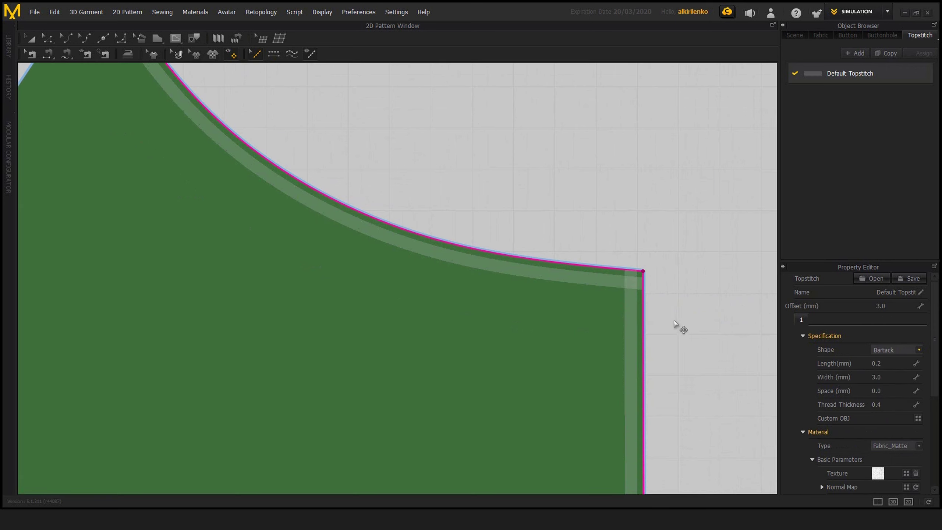
- Change the Default Topstitch's shape to Pickstitch and set its stitch length to 3 mm
click(920, 349)
click(894, 367)
scroll(569, 243, up, 3)
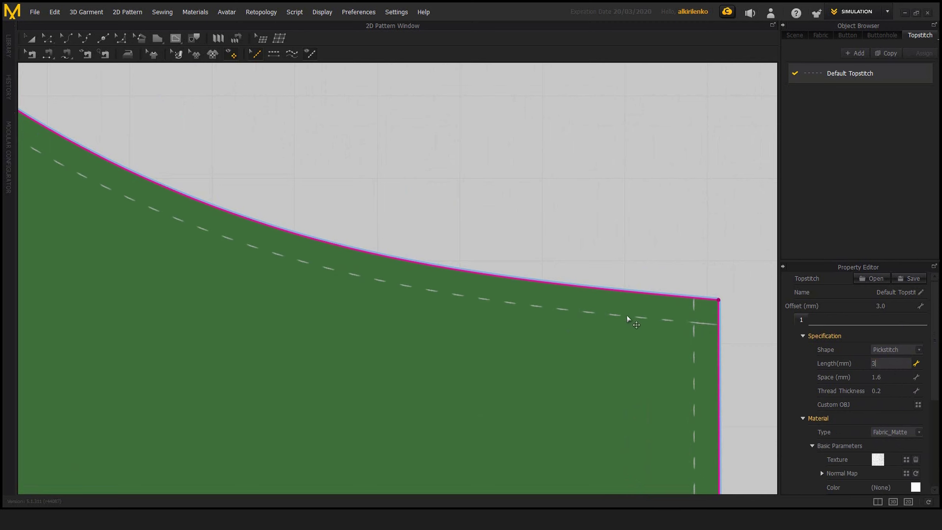
key(Return)
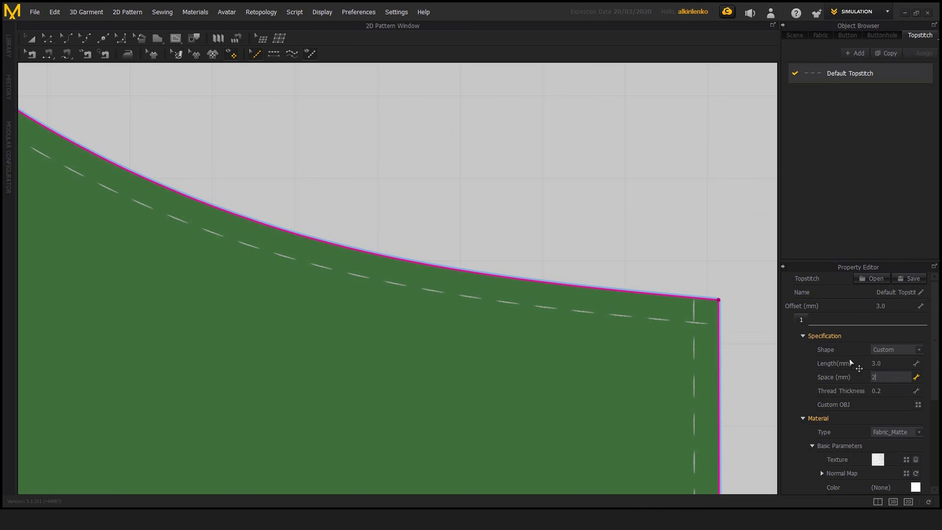
- Set the Default Topstitch's stitch spacing to 2 mm and its thread thickness to 1
key(Return)
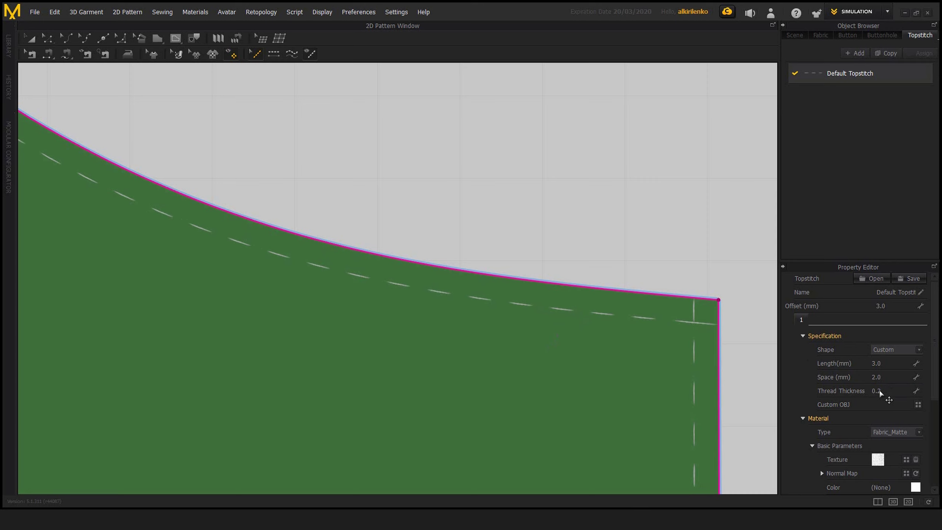
click(888, 392)
text(1)
key(Return)
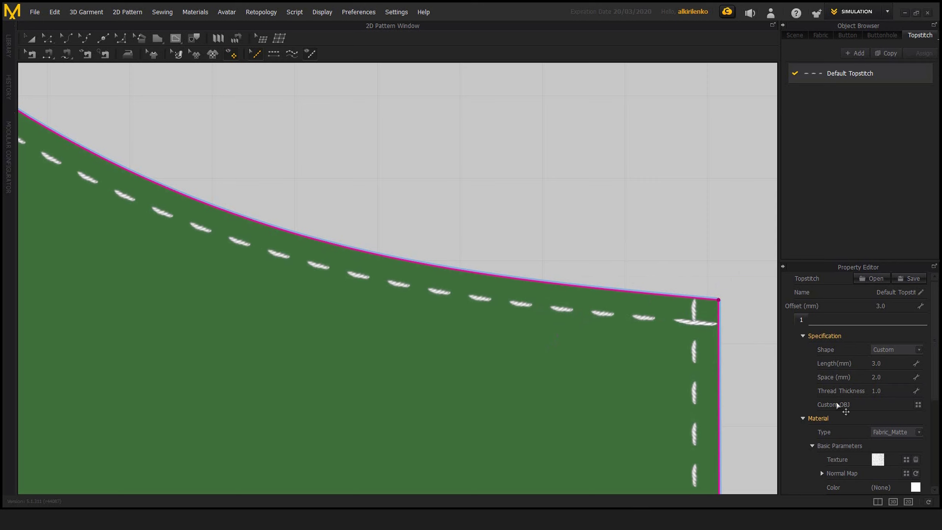
- Look through the Default Topstitch's material, reflection and configuration settings and inspect the thicker stitches on the front piece
scroll(680, 314, down, 1)
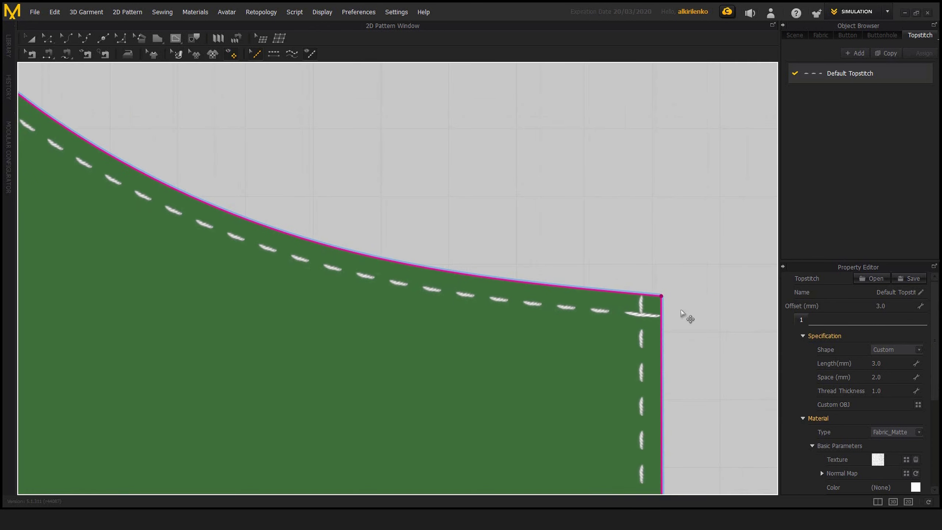
scroll(803, 310, down, 5)
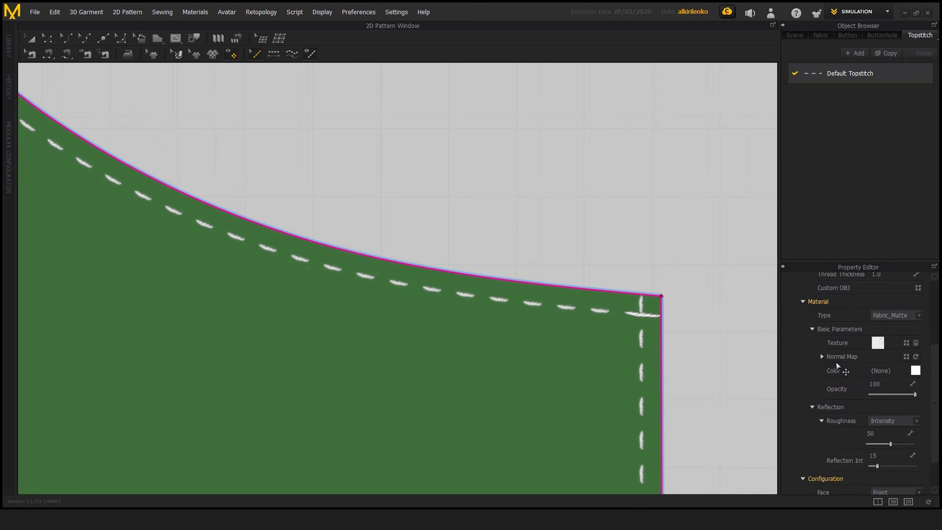
scroll(926, 355, down, 2)
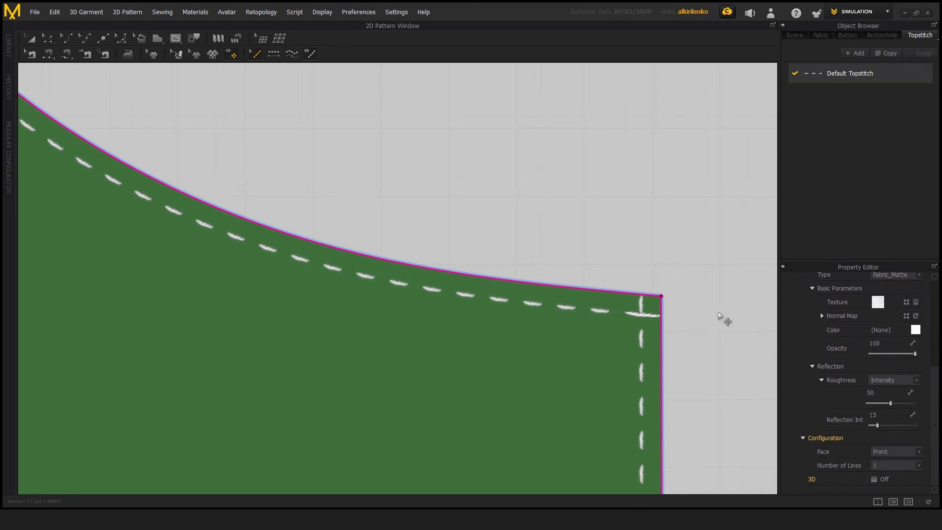
middle_drag(700, 309, 715, 266)
scroll(715, 266, down, 1)
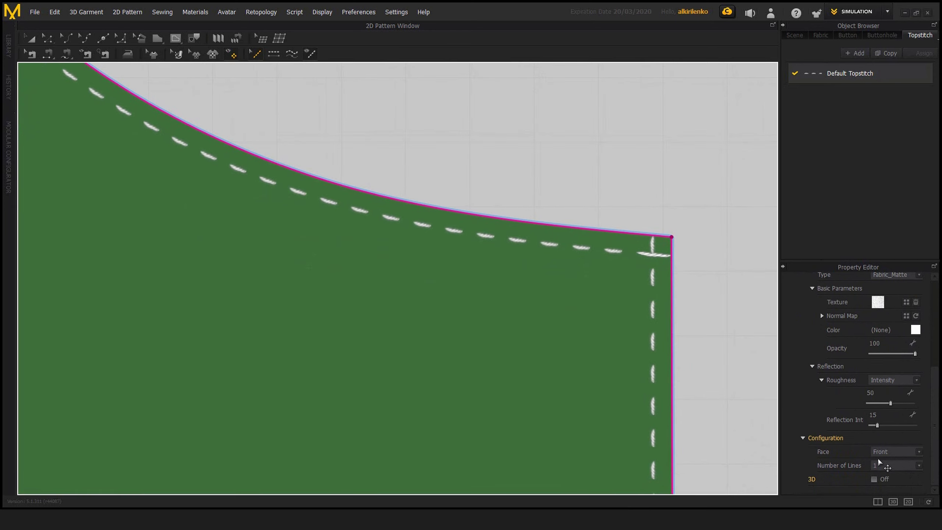
scroll(688, 290, down, 2)
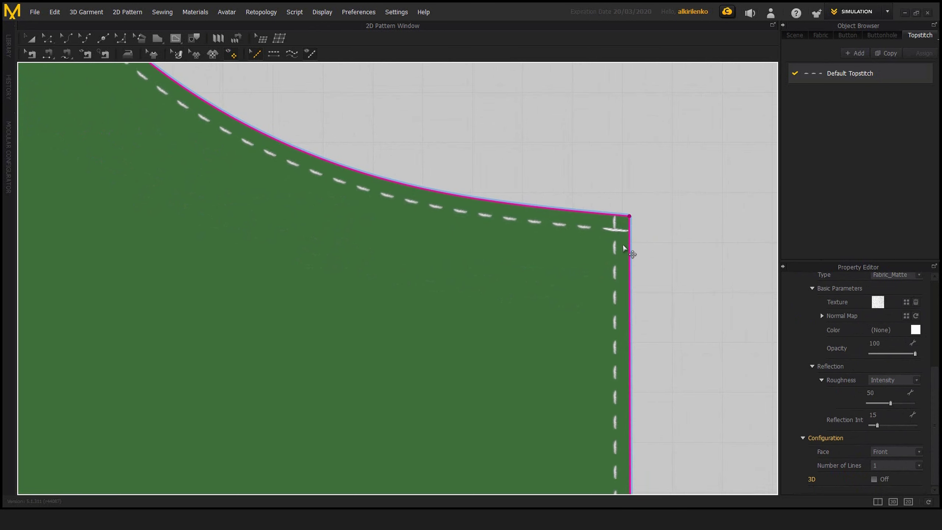
scroll(700, 265, down, 2)
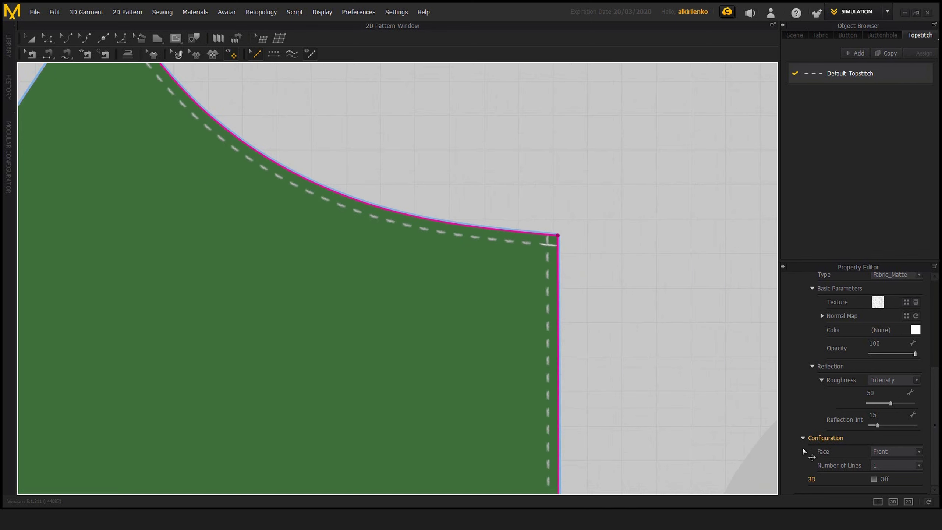
- Show the 3D garment beside the 2D pattern and examine the neckline and center-front topstitches up close on the hoodie
click(877, 501)
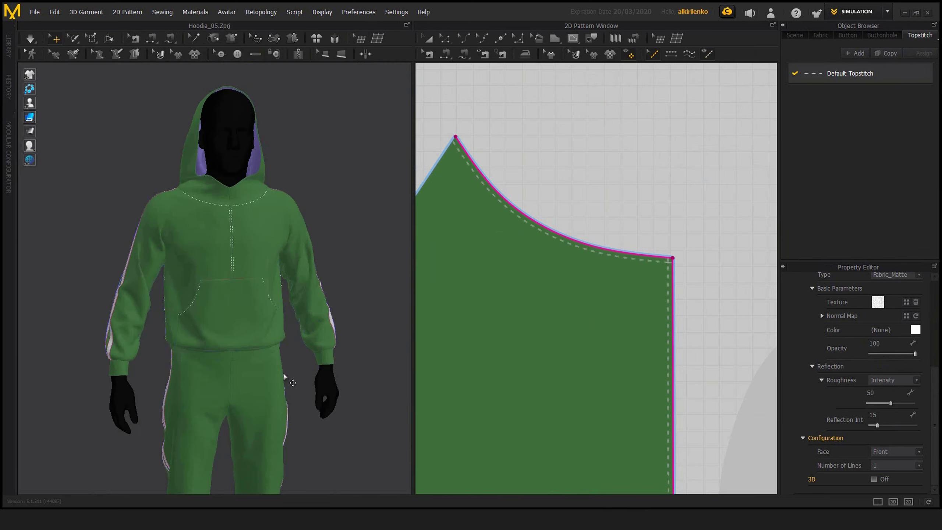
middle_drag(284, 376, 309, 414)
scroll(328, 355, up, 6)
middle_drag(328, 355, 285, 111)
scroll(317, 286, down, 3)
scroll(325, 265, up, 2)
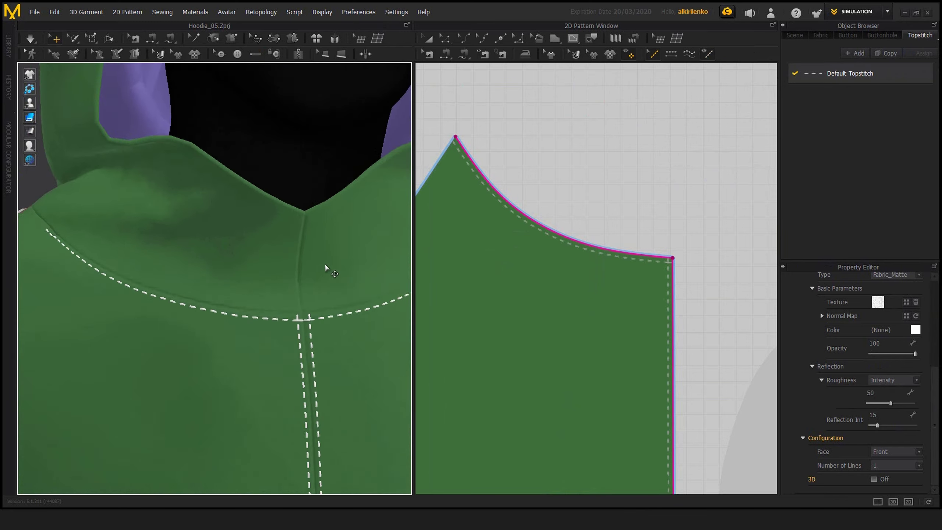
scroll(325, 265, up, 3)
middle_drag(325, 266, 307, 189)
right_drag(255, 257, 293, 304)
scroll(303, 313, up, 2)
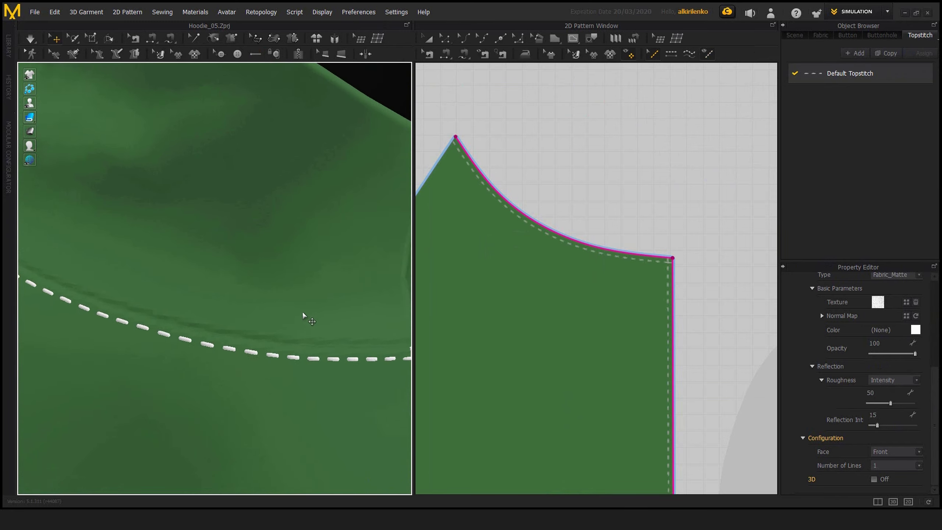
scroll(302, 314, down, 4)
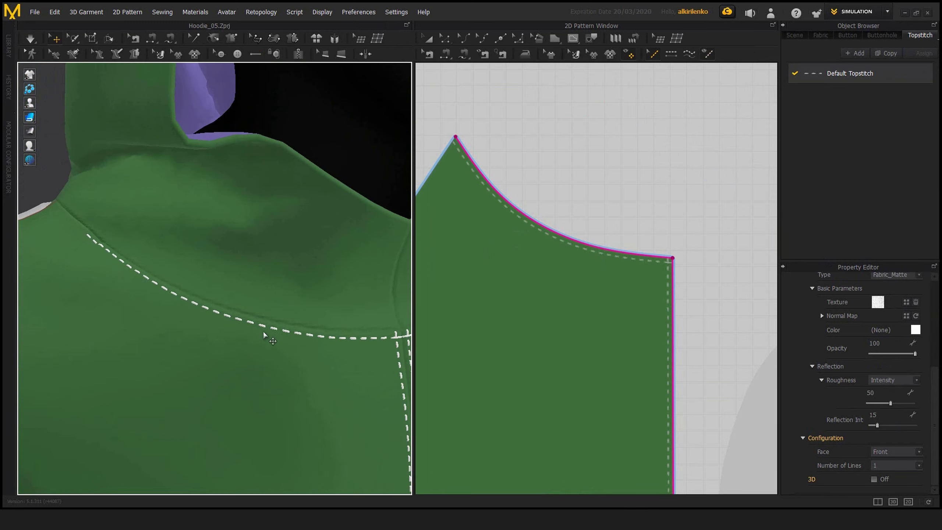
mouse_move(264, 335)
right_down()
mouse_move(315, 343)
mouse_move(249, 349)
mouse_move(298, 348)
mouse_move(276, 341)
right_up()
scroll(315, 343, up, 2)
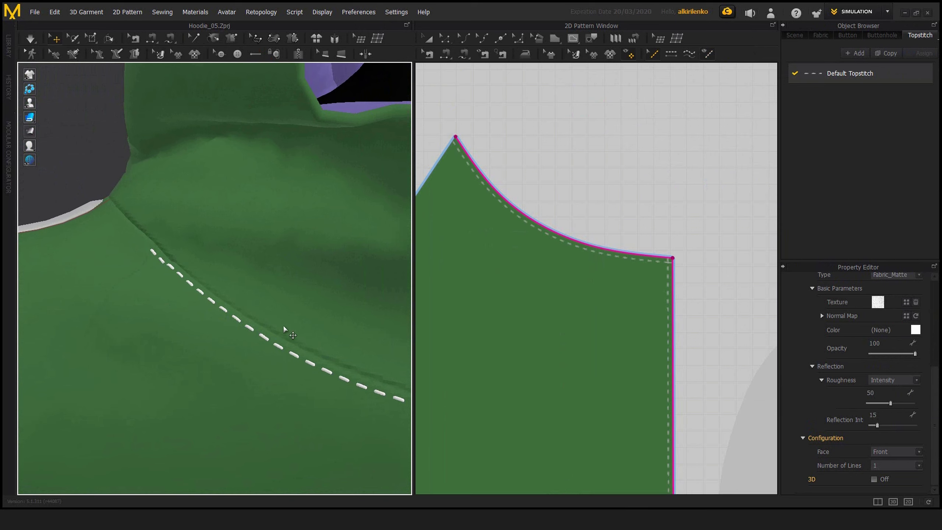
scroll(300, 338, down, 3)
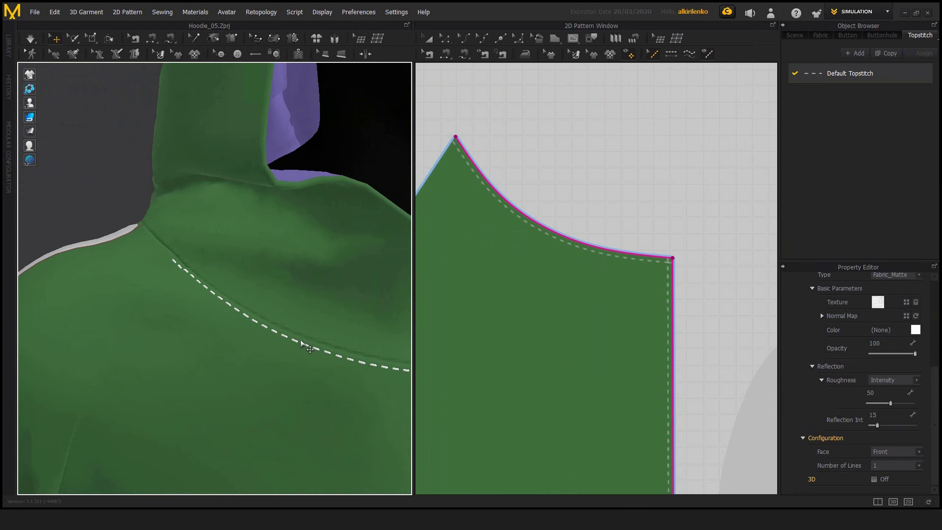
mouse_move(329, 332)
right_down()
mouse_move(294, 311)
mouse_move(235, 319)
mouse_move(345, 329)
right_up()
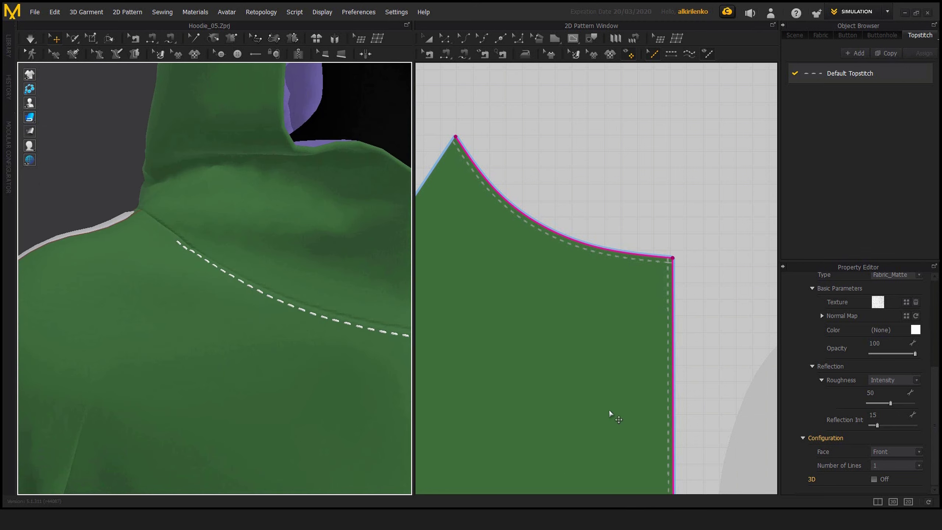
- Try the Back face for the Default Topstitch, and settle on Both
double_click(858, 76)
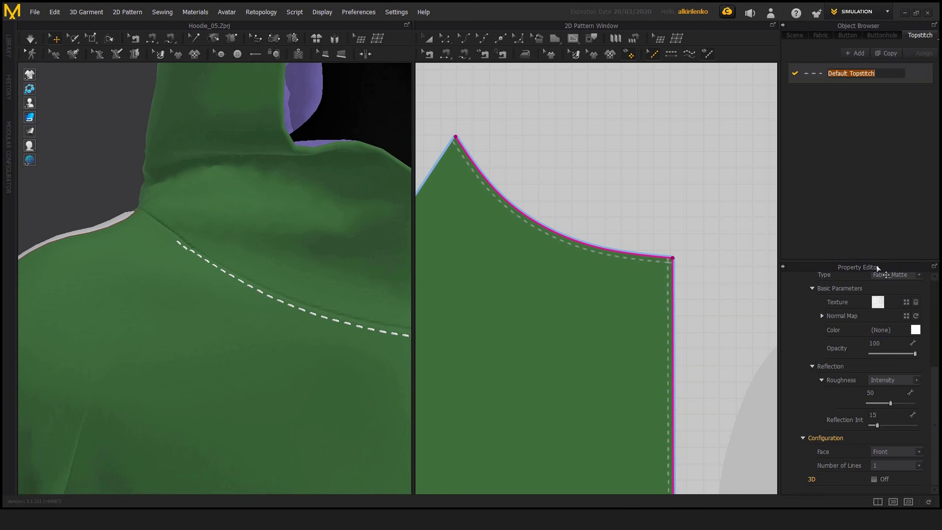
click(920, 452)
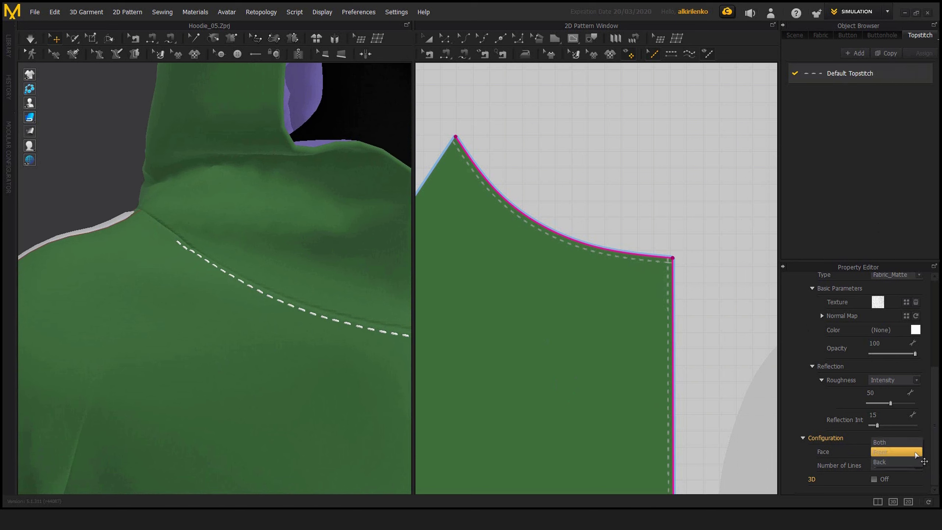
click(893, 453)
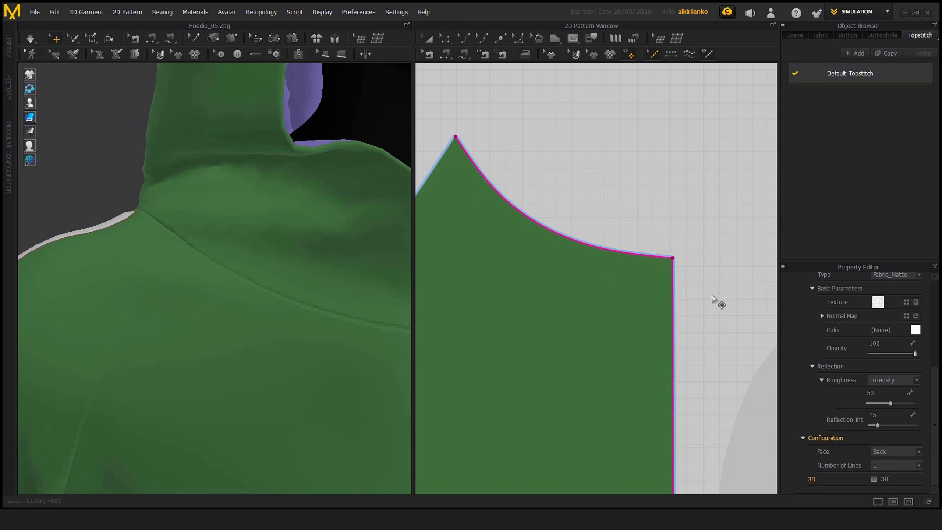
click(919, 452)
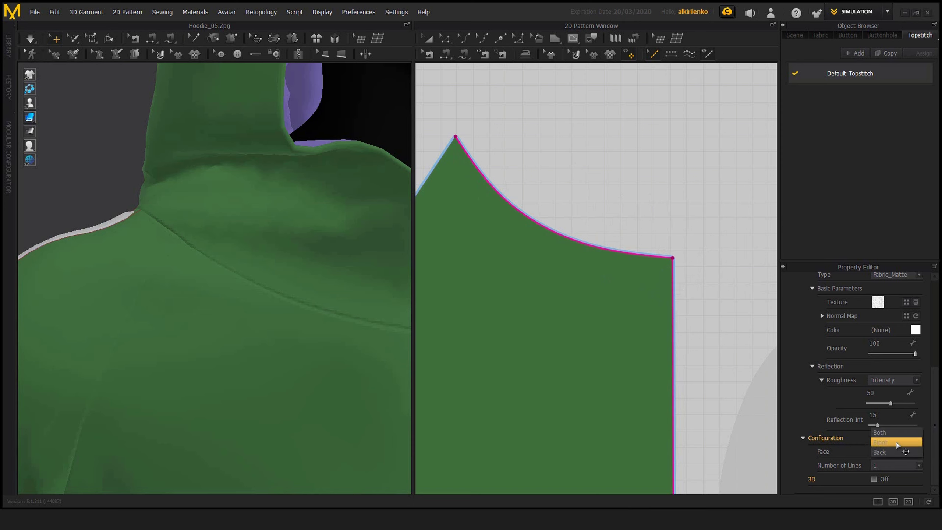
click(879, 451)
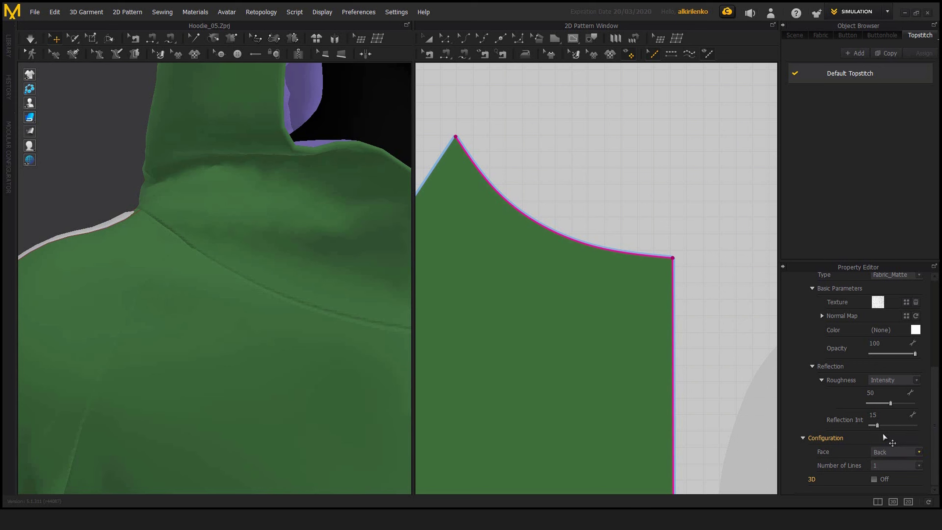
click(656, 256)
- Set the Default Topstitch's number of lines to 2 and check the doubled stitching on the neckline
click(916, 466)
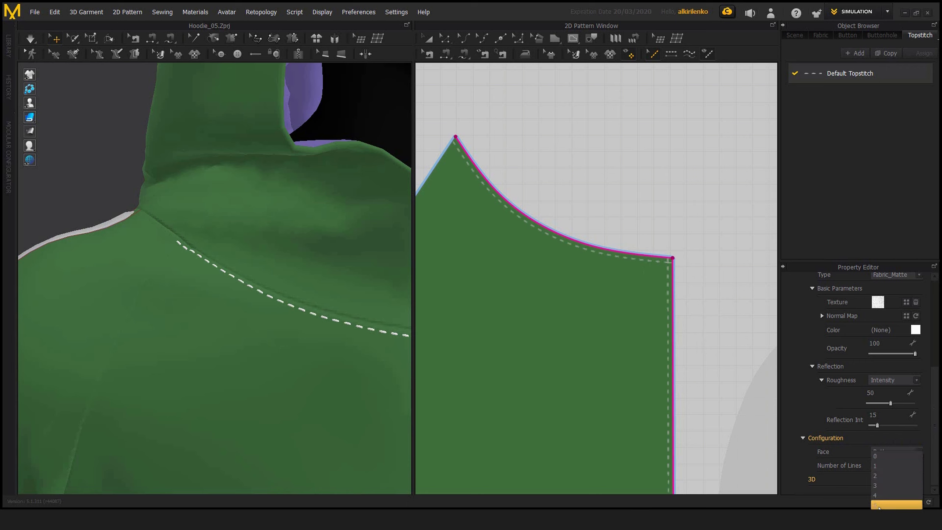
click(881, 476)
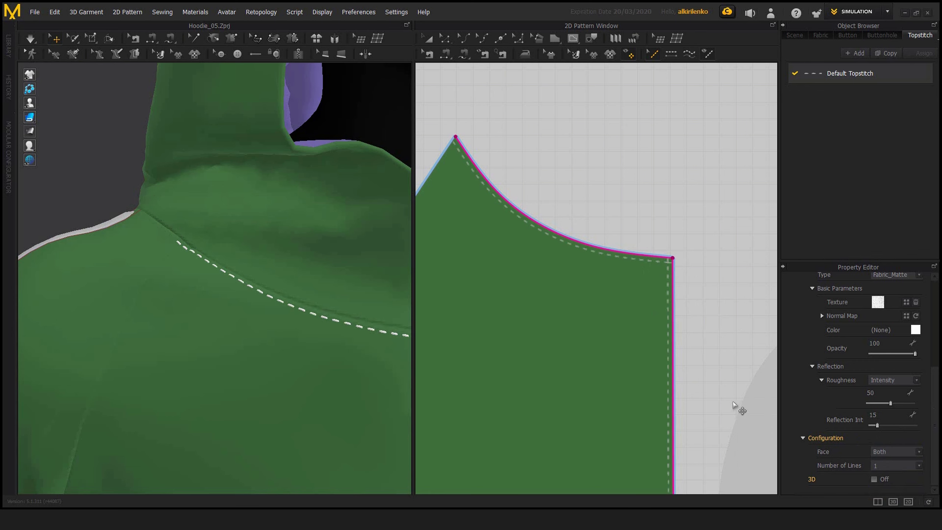
scroll(331, 342, up, 6)
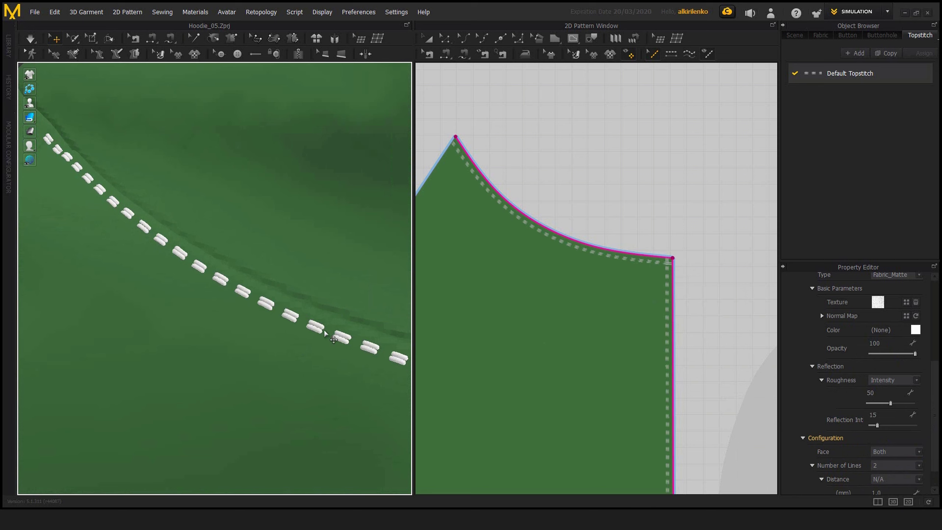
- Set the distance between the two topstitch lines to 5 mm, keeping the N/A preset, and check the stitching on the 3D hoodie
scroll(926, 460, down, 2)
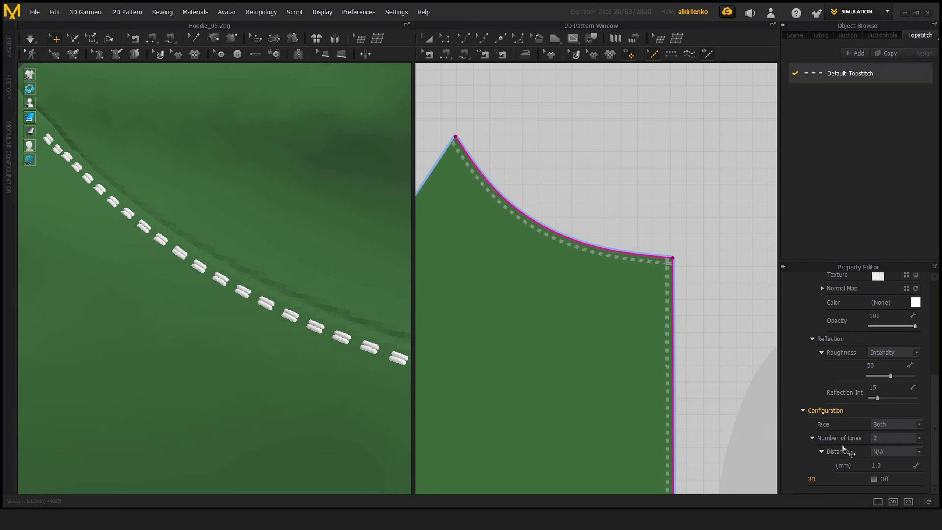
click(920, 452)
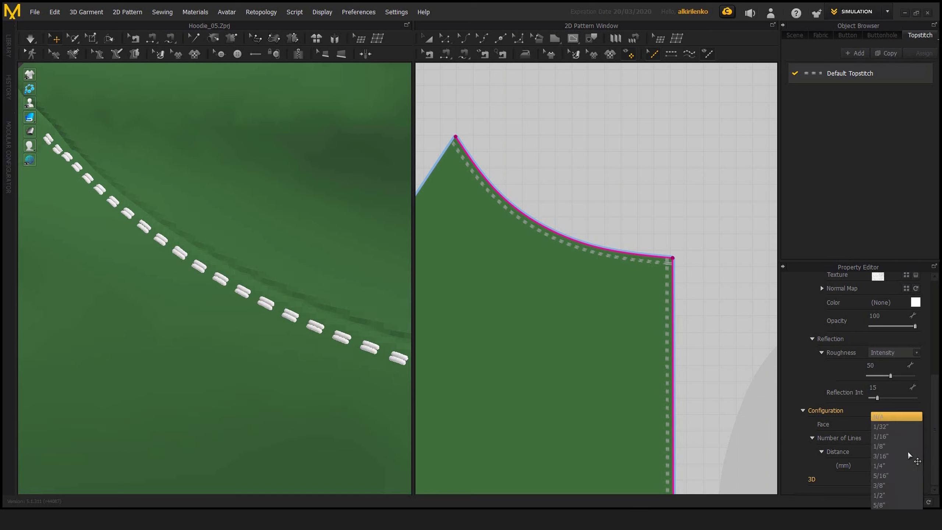
click(938, 474)
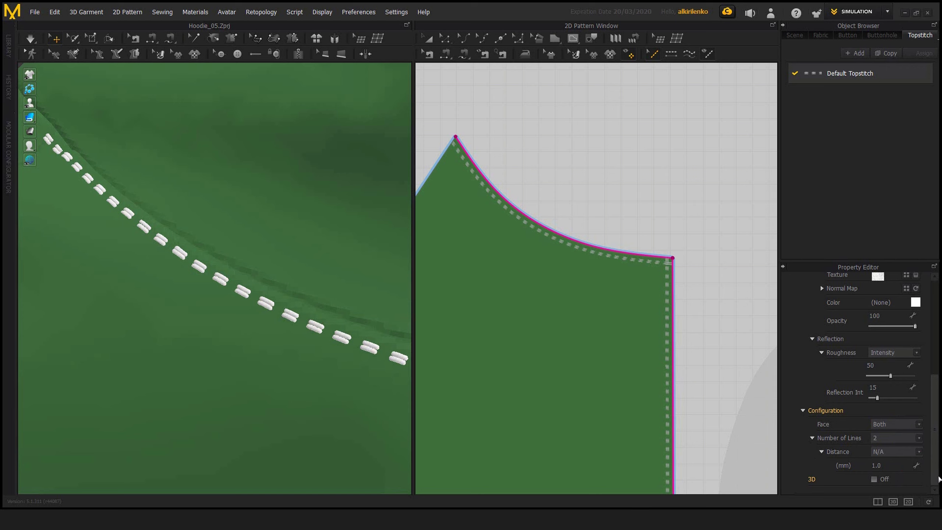
click(917, 451)
click(937, 456)
click(891, 465)
text(5)
key(Return)
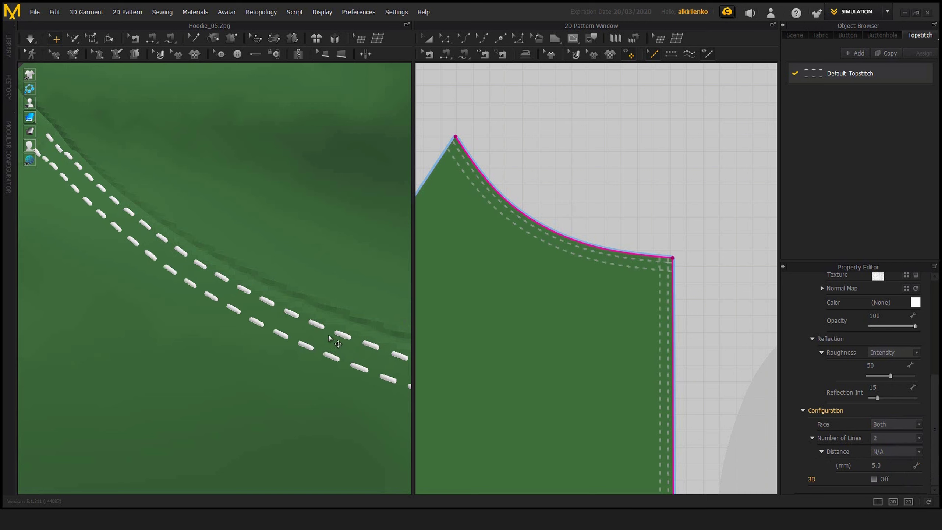
scroll(325, 334, down, 10)
scroll(282, 308, up, 8)
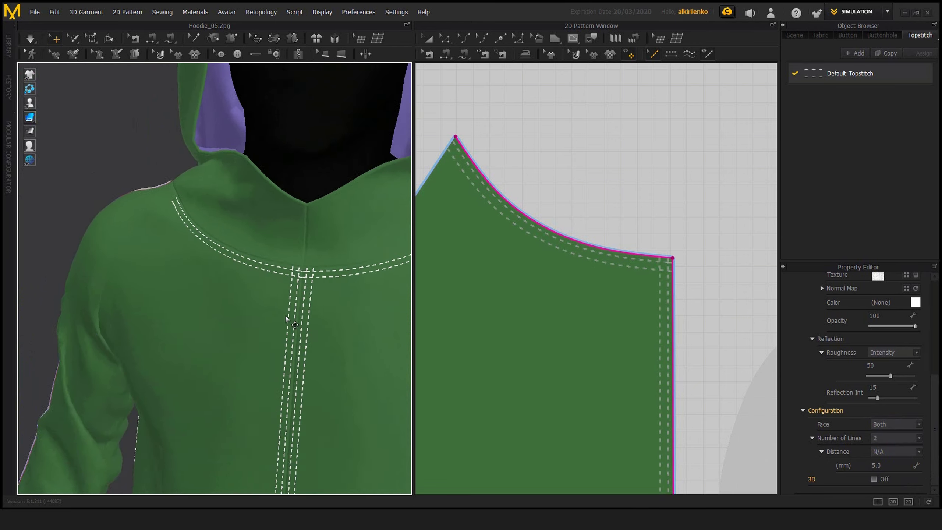
- Turn on the 3D option for the Default Topstitch and inspect the neckline and center-front stitching up close on the hoodie
right_drag(301, 322, 337, 316)
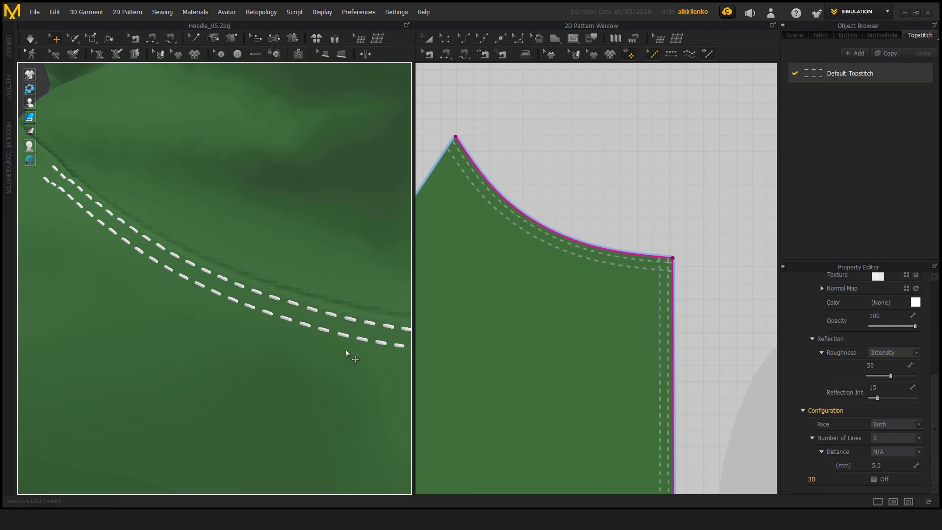
right_drag(338, 351, 360, 350)
middle_drag(360, 350, 302, 356)
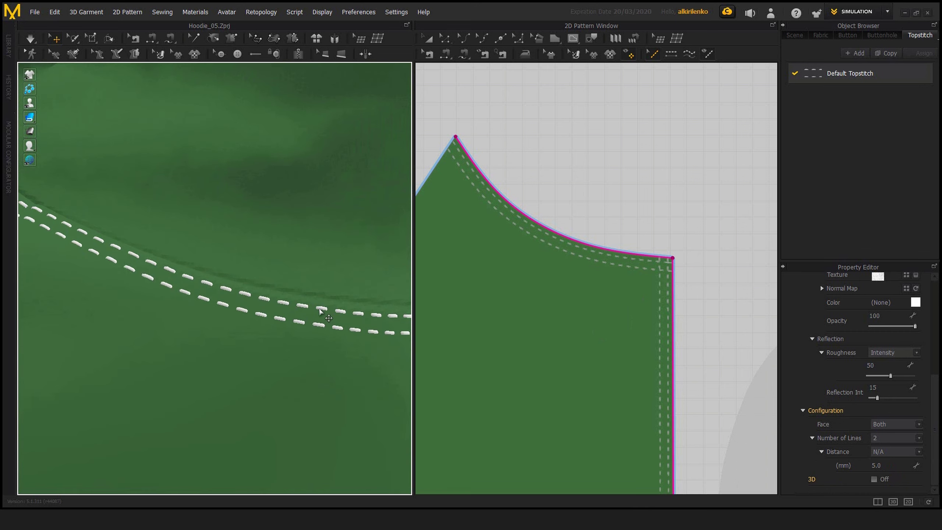
right_drag(329, 315, 300, 328)
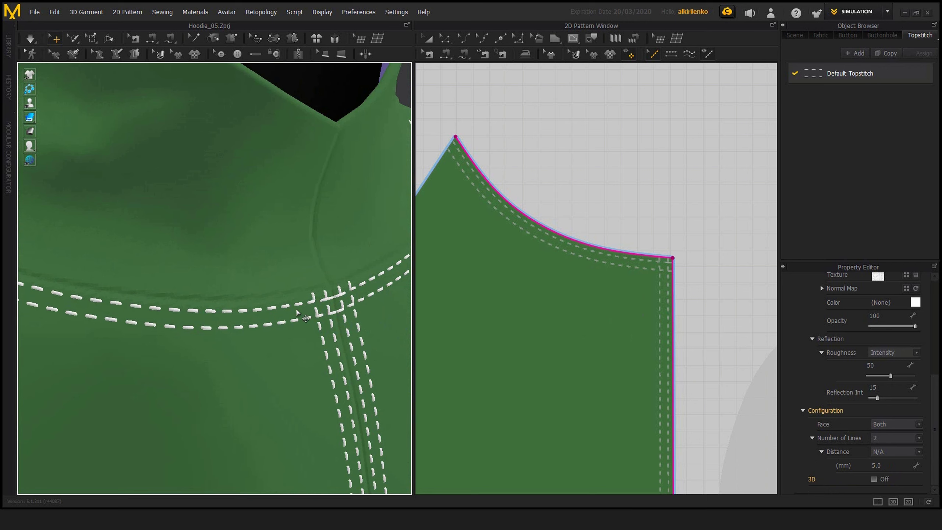
scroll(297, 306, up, 5)
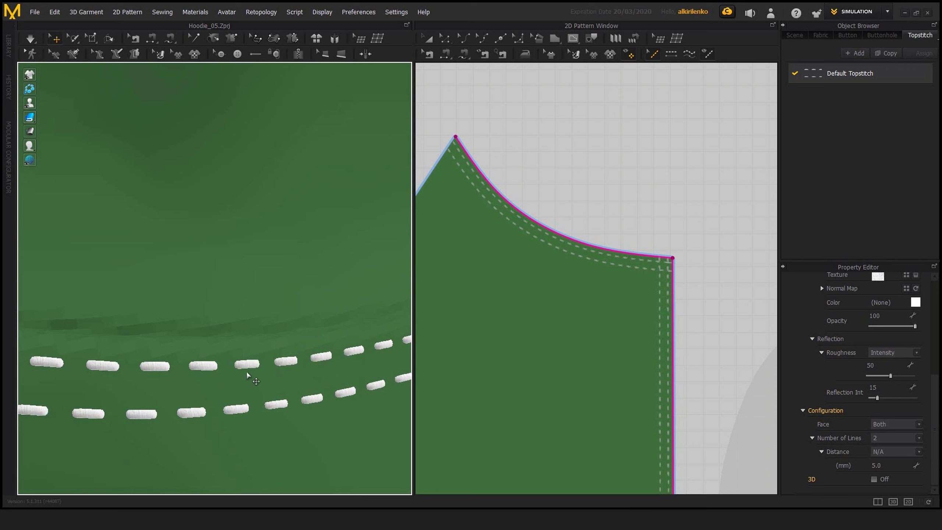
scroll(298, 383, down, 5)
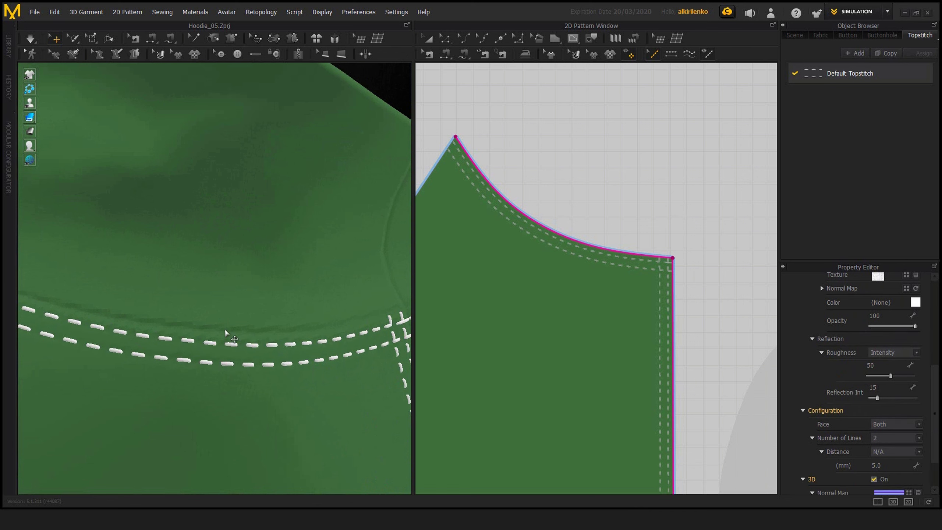
scroll(363, 390, down, 3)
right_drag(362, 389, 315, 384)
right_drag(282, 355, 330, 353)
scroll(233, 295, up, 3)
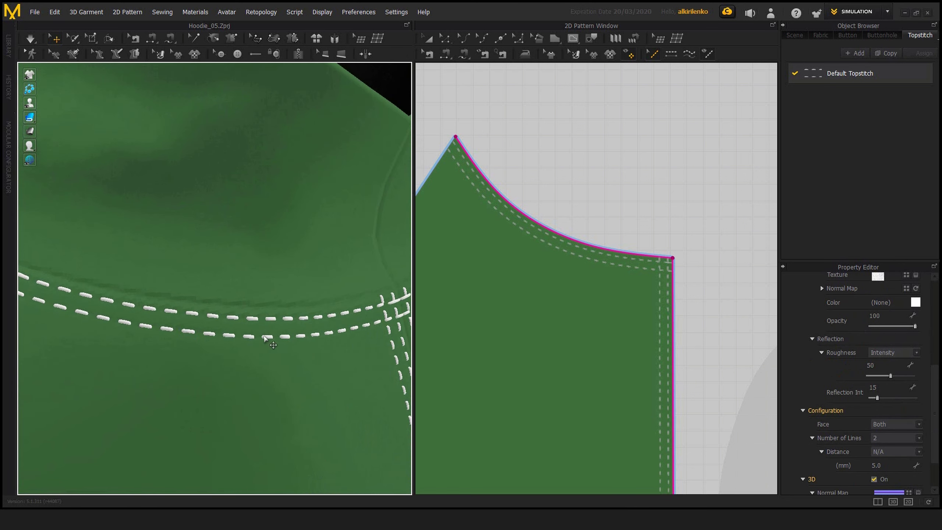
right_drag(266, 340, 215, 264)
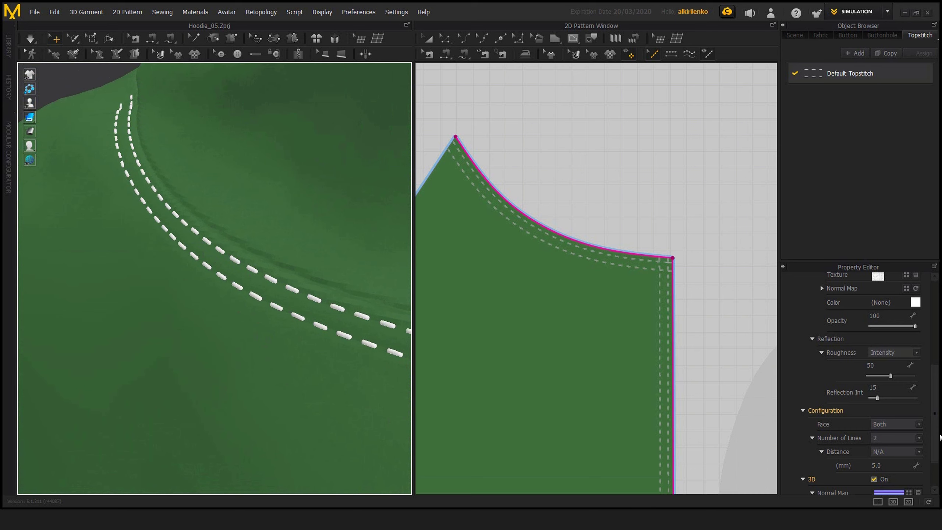
- Review the Default Topstitch's 3D normal map, intensity and thickness settings, and examine the raised stitches along the neckline and center front
scroll(934, 438, down, 3)
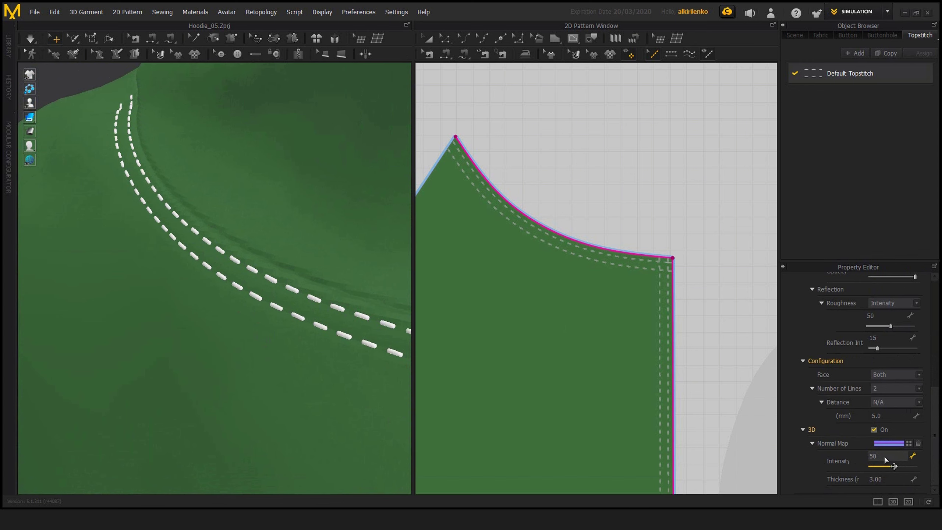
scroll(243, 292, down, 5)
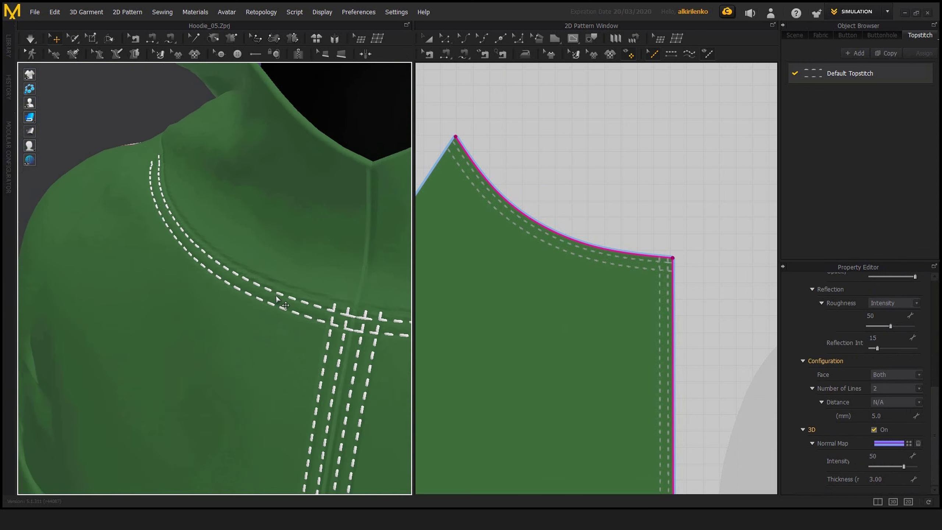
right_drag(352, 315, 313, 304)
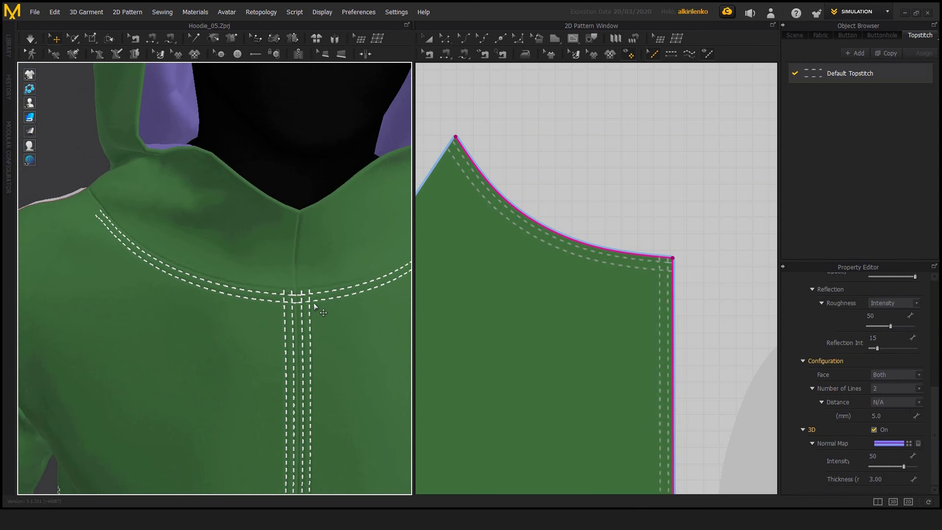
middle_drag(376, 296, 301, 322)
right_drag(301, 322, 326, 337)
scroll(324, 310, up, 5)
scroll(317, 321, up, 5)
scroll(316, 321, down, 5)
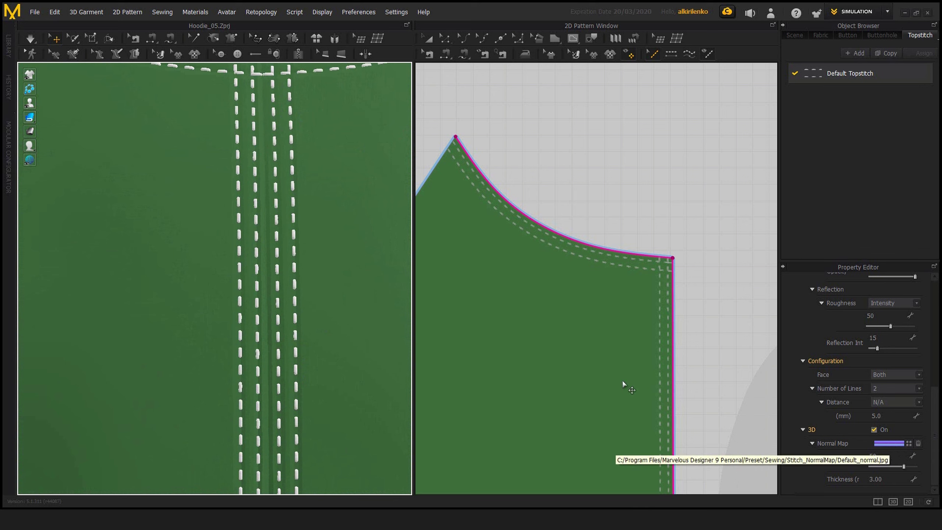
middle_drag(307, 238, 294, 271)
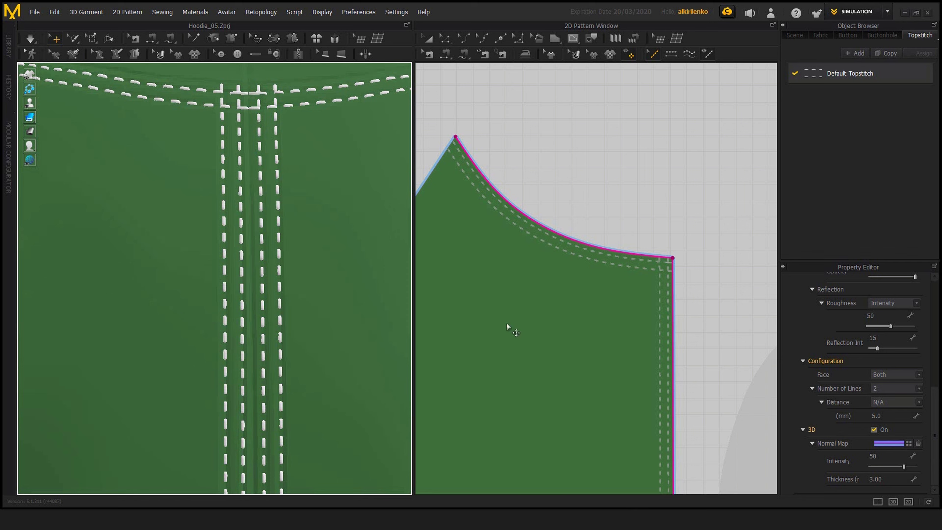
- Try a 3D thickness of 10 for the Default Topstitch, check it on the garment, and settle on 2
click(891, 478)
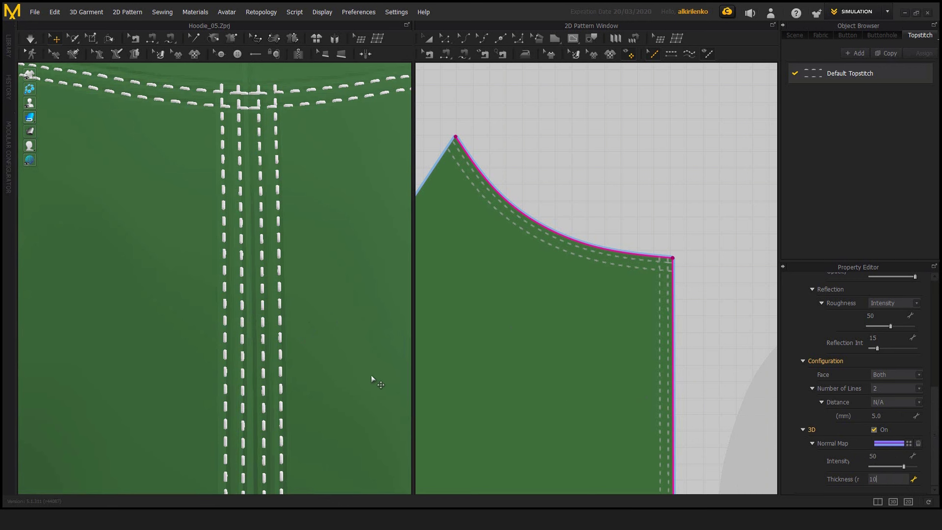
key(Return)
scroll(350, 309, down, 5)
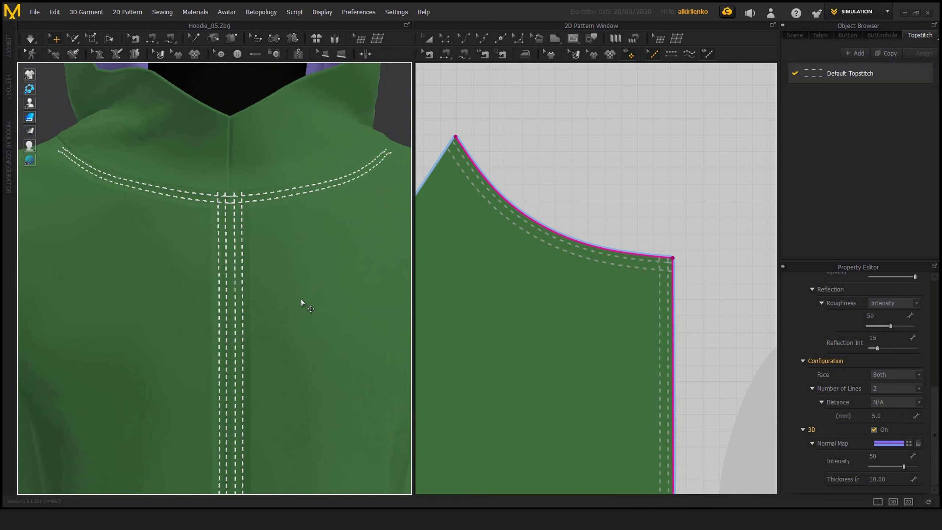
right_drag(301, 299, 337, 322)
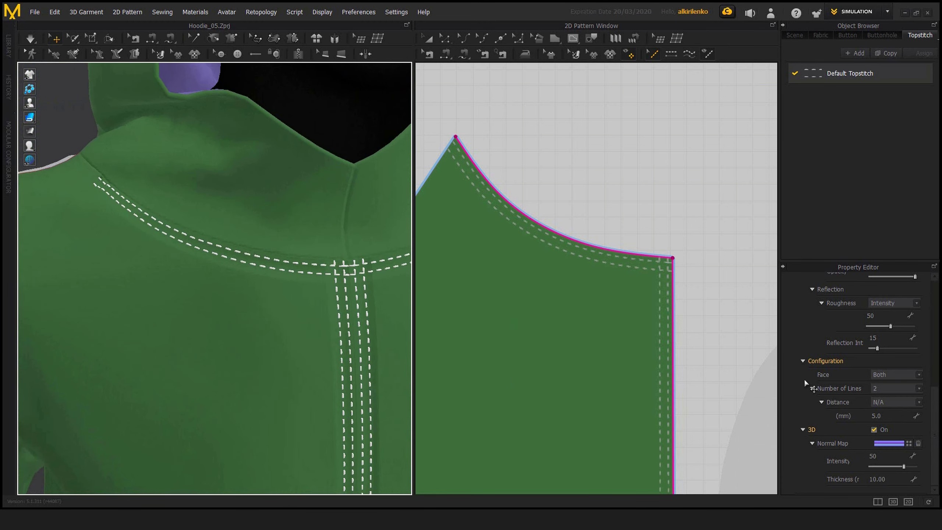
double_click(889, 477)
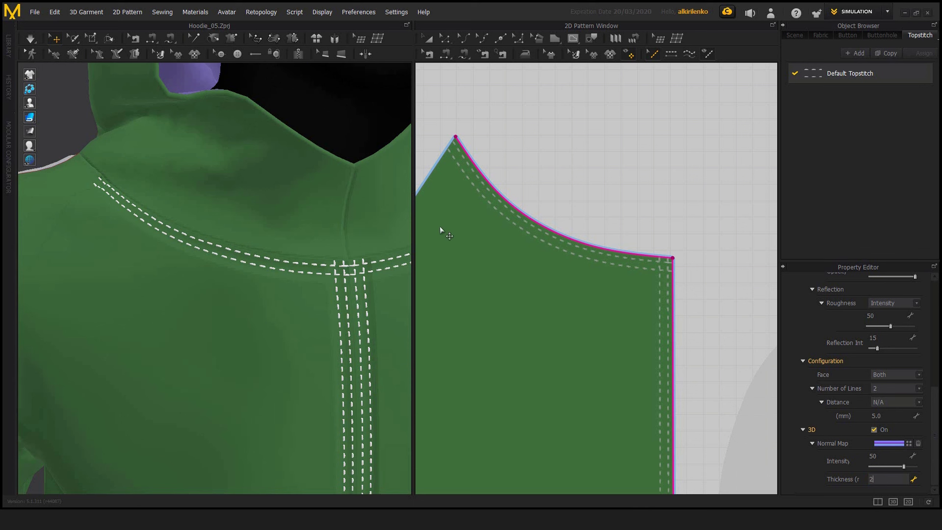
key(Return)
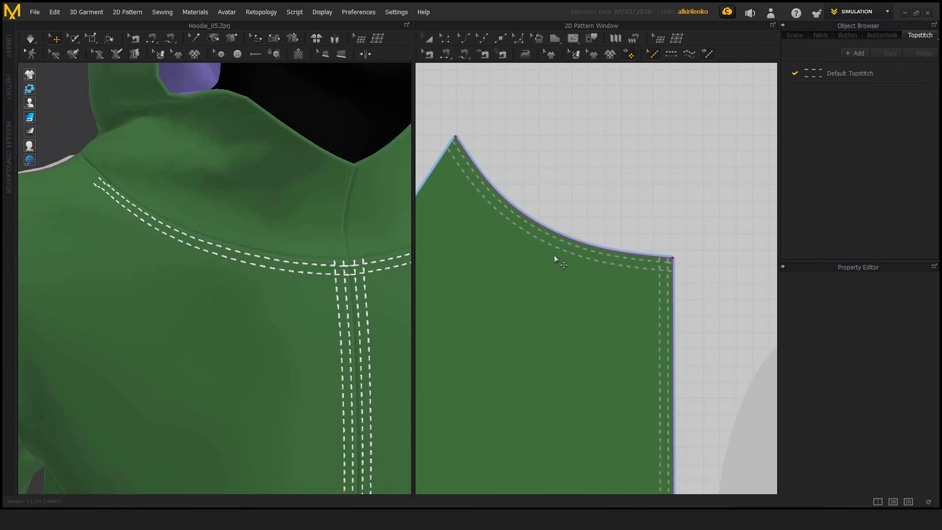
- Select the neckline topstitch on the front pattern piece and check which topstitch properties can be assigned to it
click(627, 254)
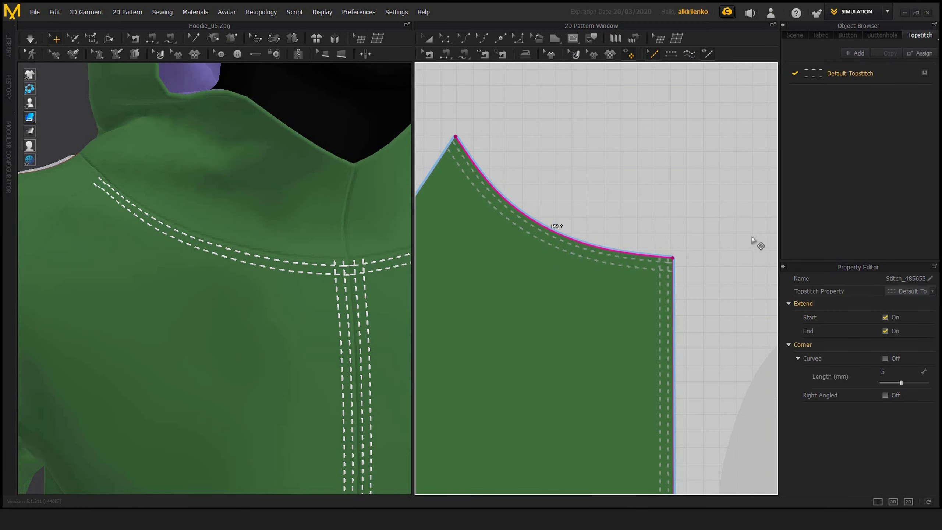
scroll(586, 241, up, 2)
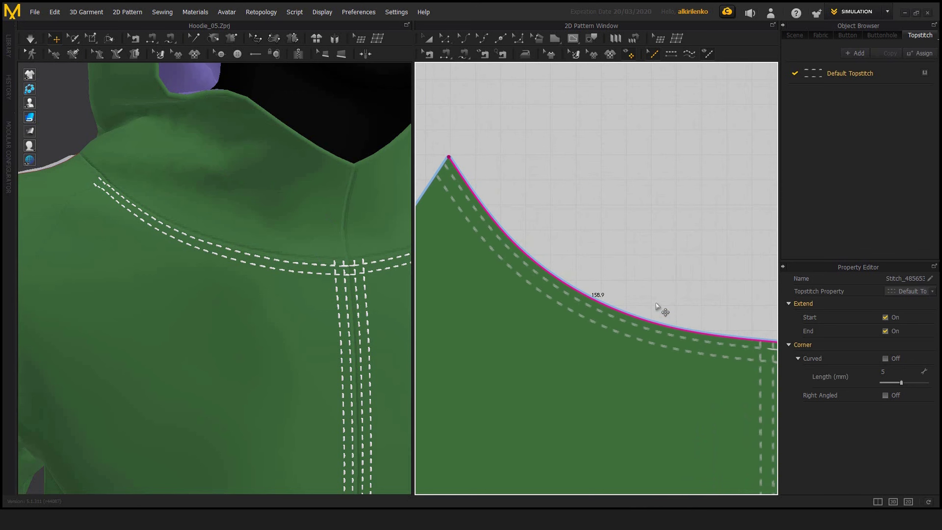
scroll(656, 306, down, 3)
scroll(661, 302, up, 4)
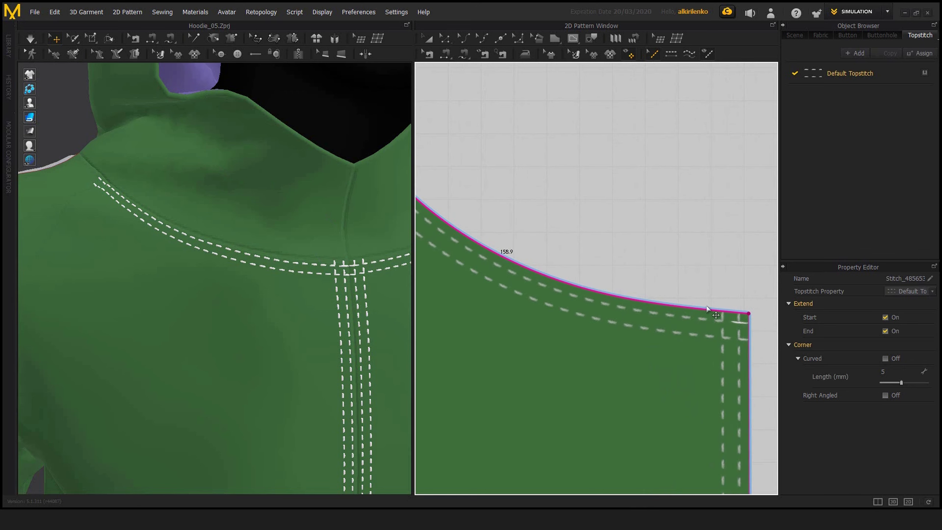
click(932, 292)
click(870, 207)
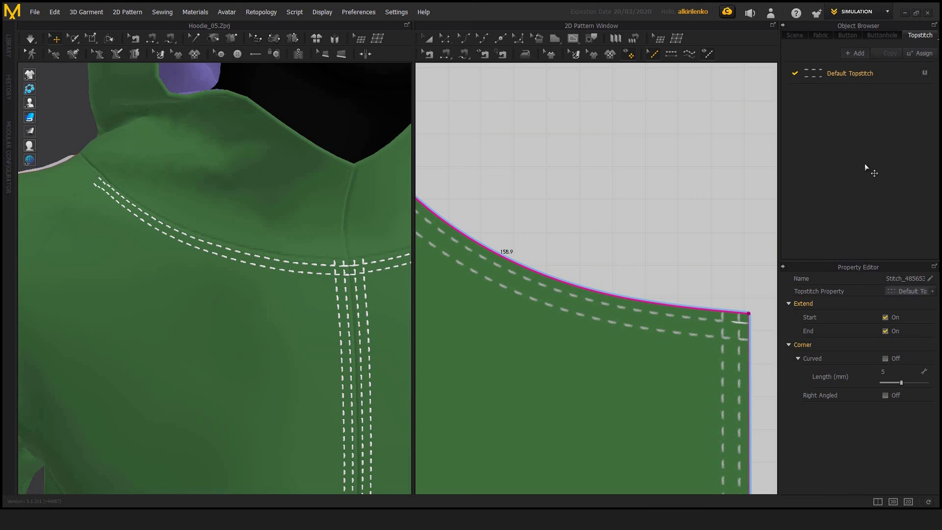
- Add a new topstitch style and keep the Default Topstitch assigned to the neckline topstitch
click(857, 52)
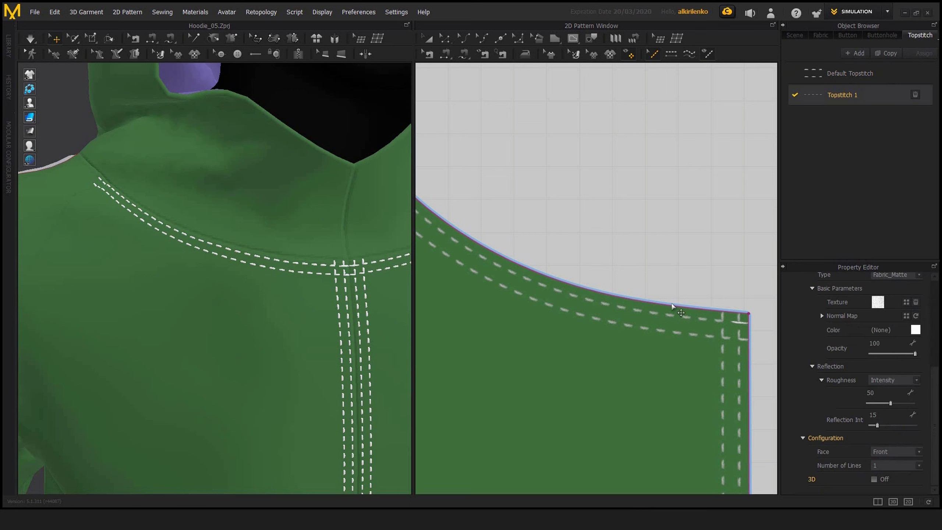
click(680, 307)
click(930, 292)
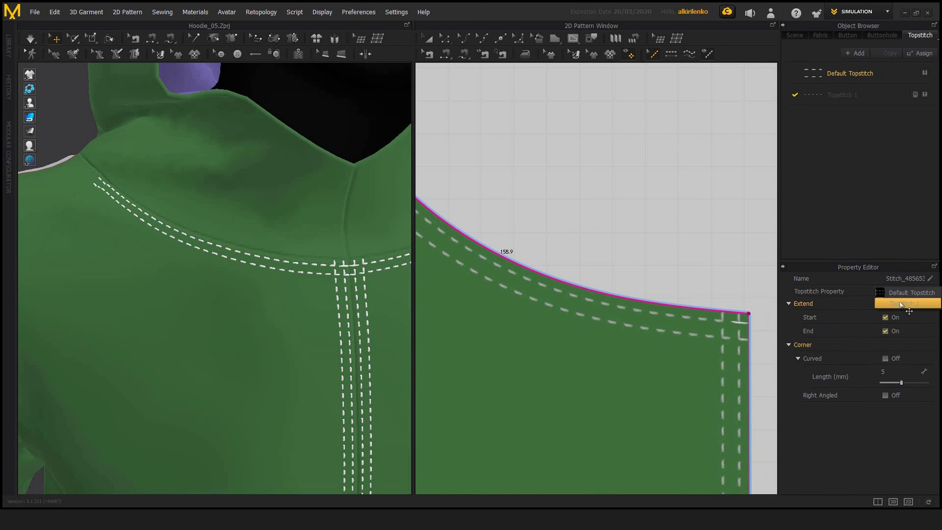
click(897, 294)
- Try turning off Extend at the Start of the neckline topstitch, compare the stitches at the center-front corner, and turn it back on
middle_drag(674, 277, 722, 273)
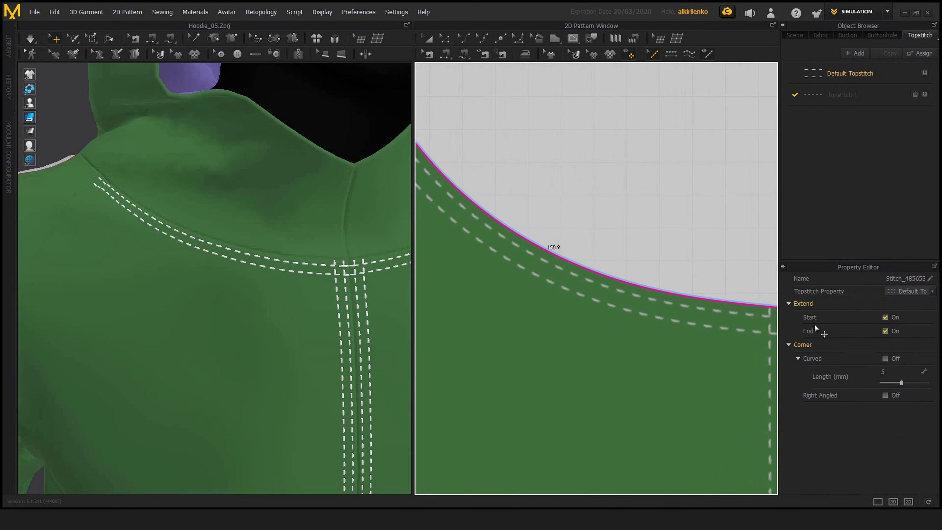
middle_drag(650, 281, 540, 257)
scroll(688, 275, up, 3)
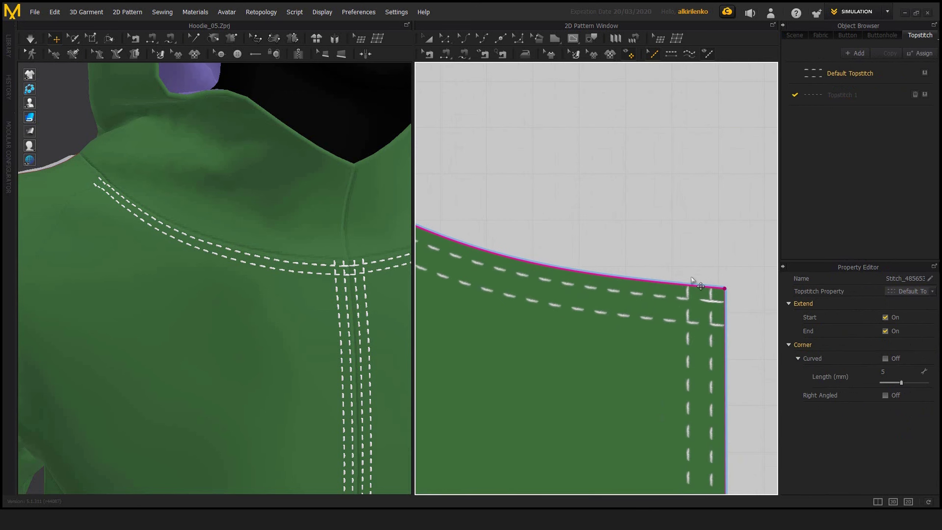
middle_drag(726, 293, 654, 270)
scroll(653, 271, up, 1)
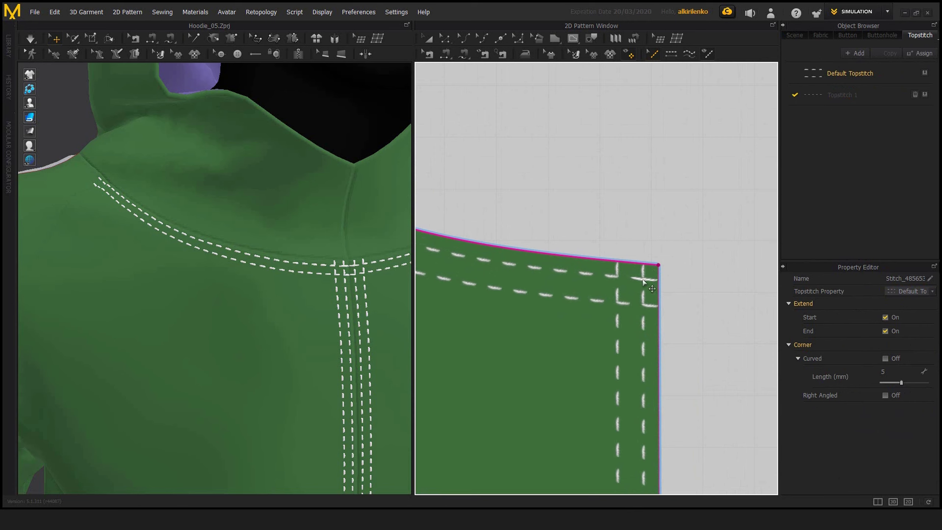
middle_drag(617, 281, 658, 292)
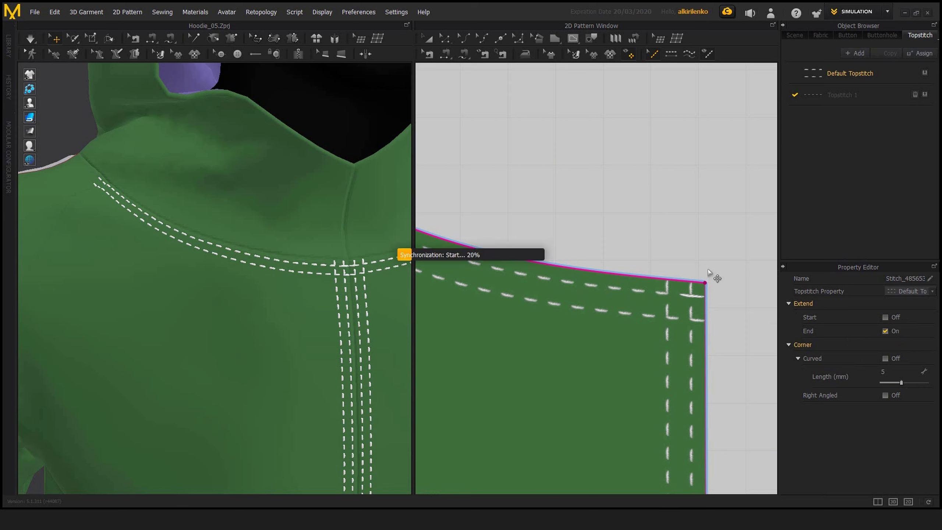
click(885, 316)
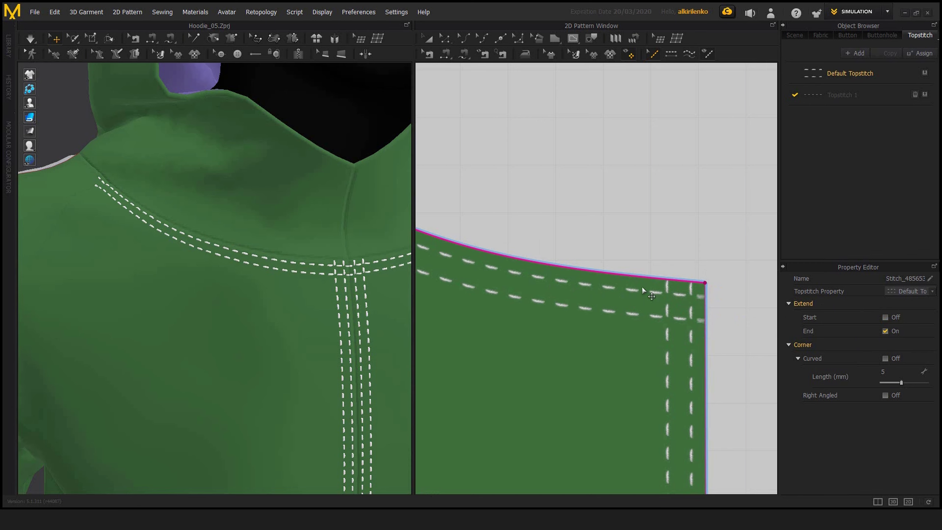
middle_drag(664, 286, 604, 275)
scroll(604, 278, up, 3)
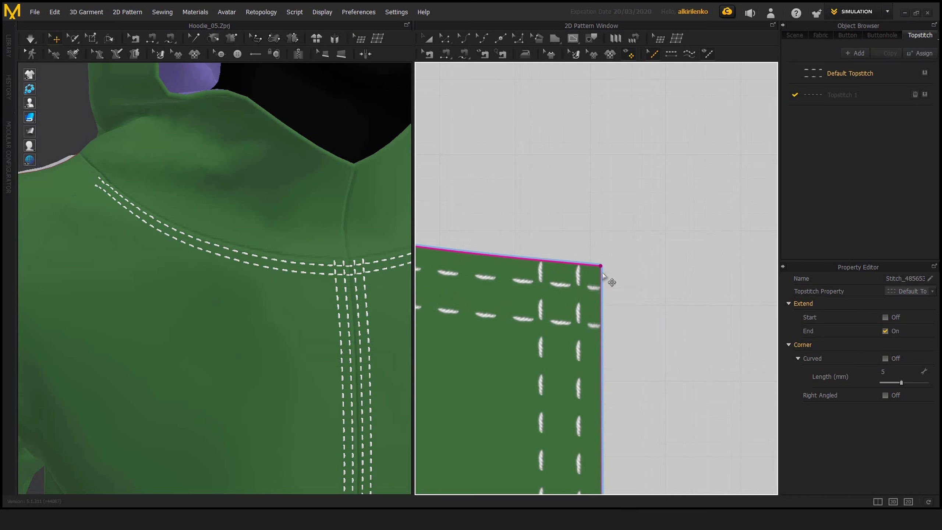
click(885, 316)
- Examine where the neckline and center-front topstitches cross at the corner of the front pattern piece
scroll(676, 293, down, 5)
scroll(676, 294, up, 5)
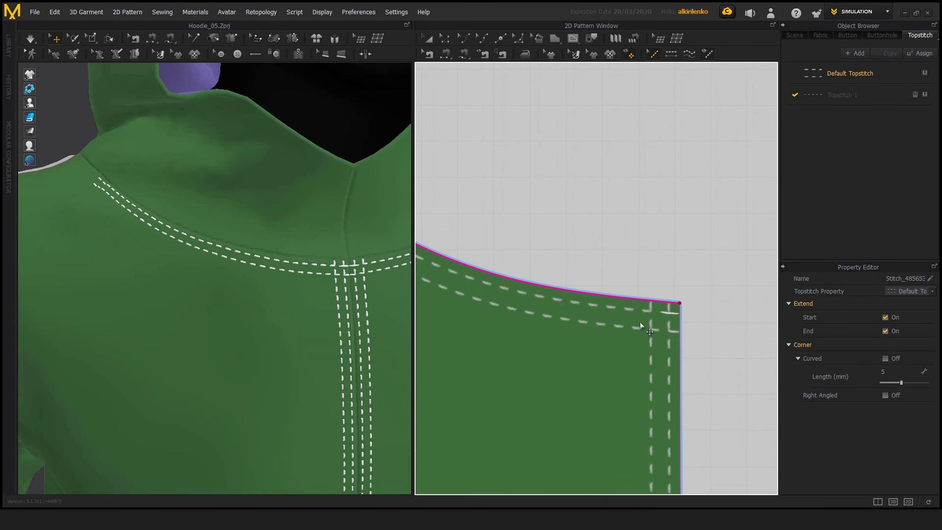
drag(660, 300, 696, 327)
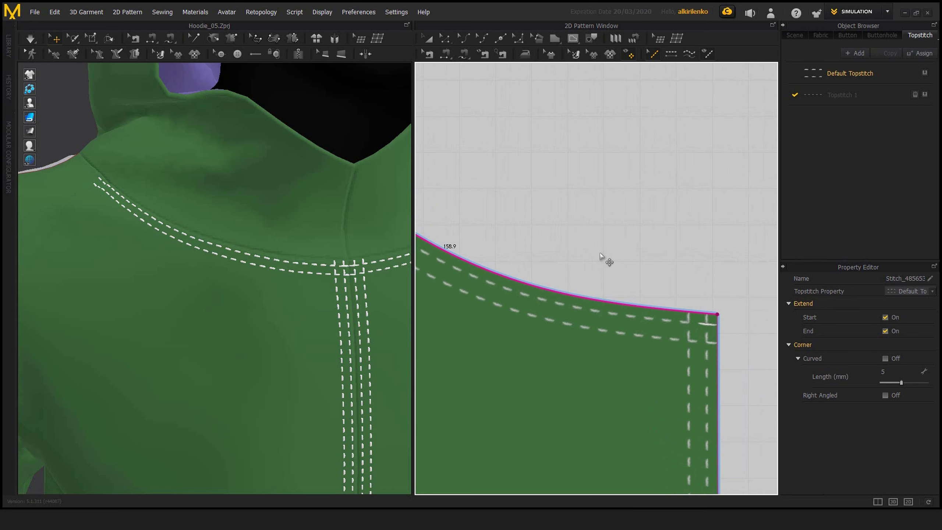
scroll(549, 232, down, 3)
middle_drag(548, 232, 656, 310)
scroll(519, 250, up, 4)
middle_drag(520, 250, 718, 336)
scroll(630, 317, up, 1)
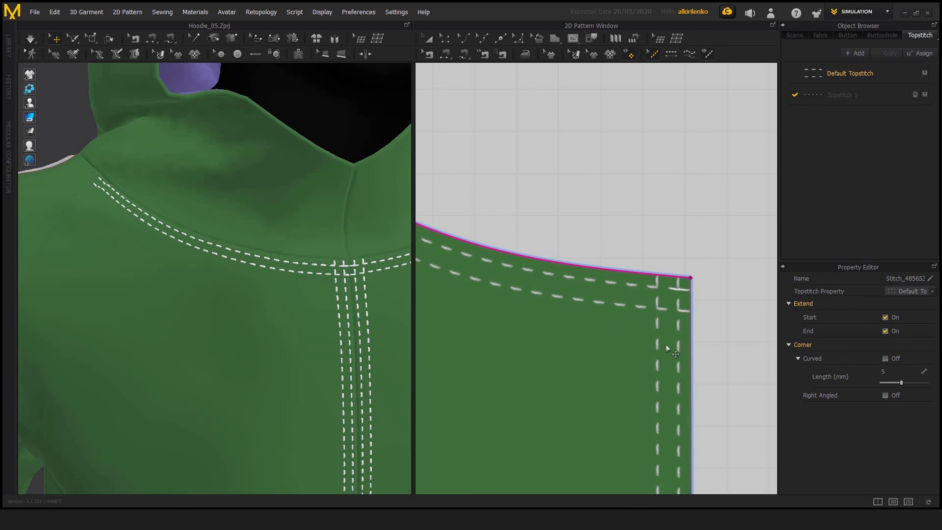
- Show the whole front pattern piece and examine the topstitch running around its lower side corner onto the hem
scroll(662, 270, down, 5)
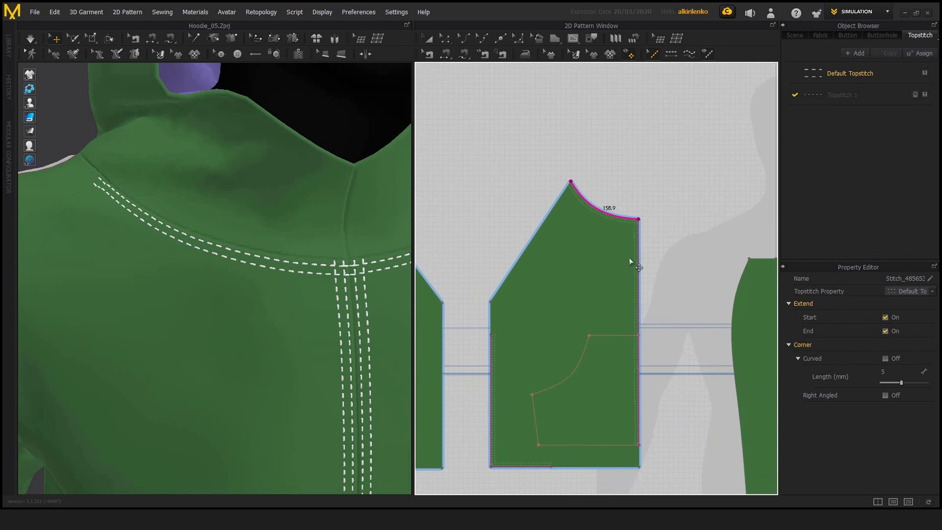
scroll(608, 265, down, 2)
scroll(585, 267, up, 6)
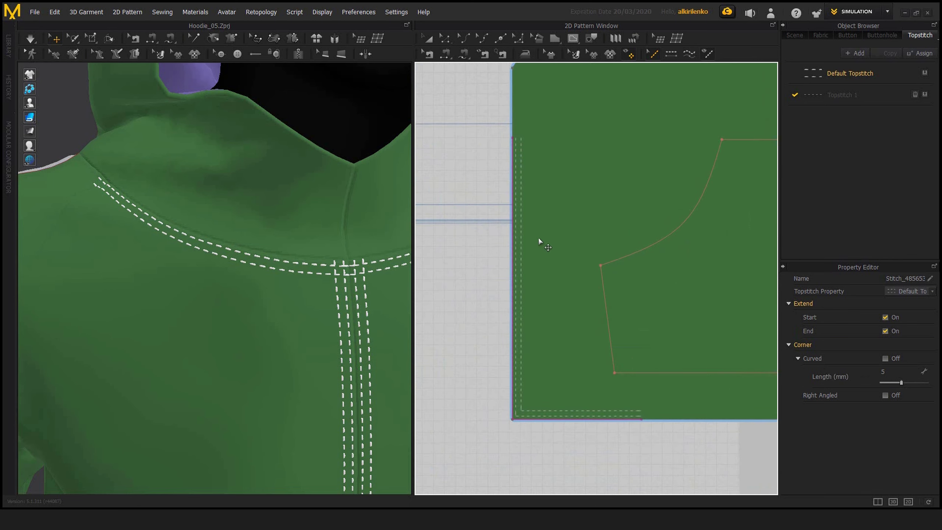
middle_drag(546, 275, 534, 317)
scroll(556, 274, down, 2)
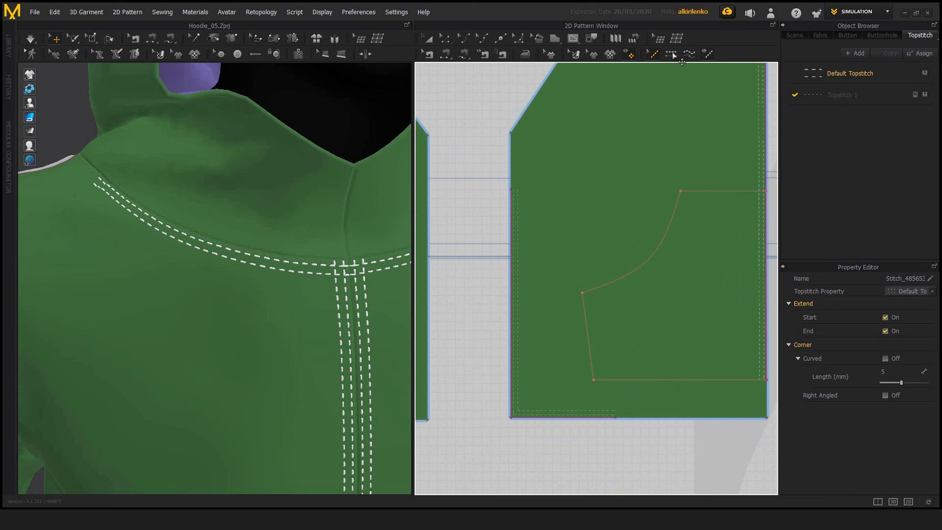
- Examine how the double topstitch turns the sharp corner between the side seam and the hem of the front pattern piece
key(z)
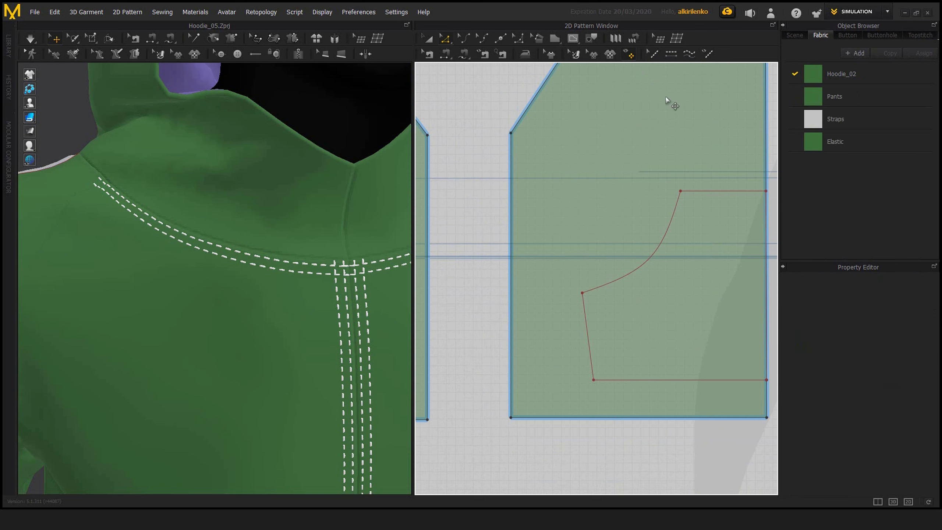
click(652, 54)
middle_drag(520, 301, 556, 194)
scroll(553, 305, up, 5)
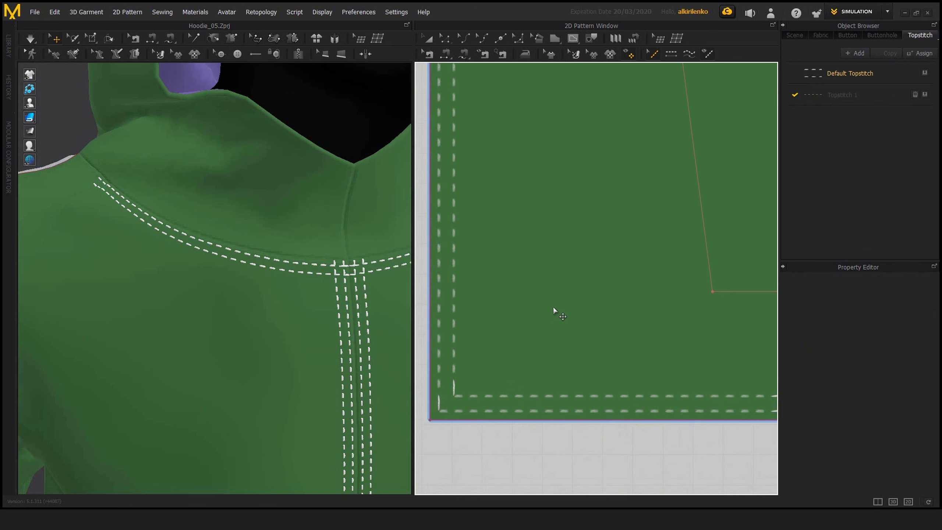
click(459, 344)
middle_drag(458, 345, 572, 285)
scroll(575, 320, up, 1)
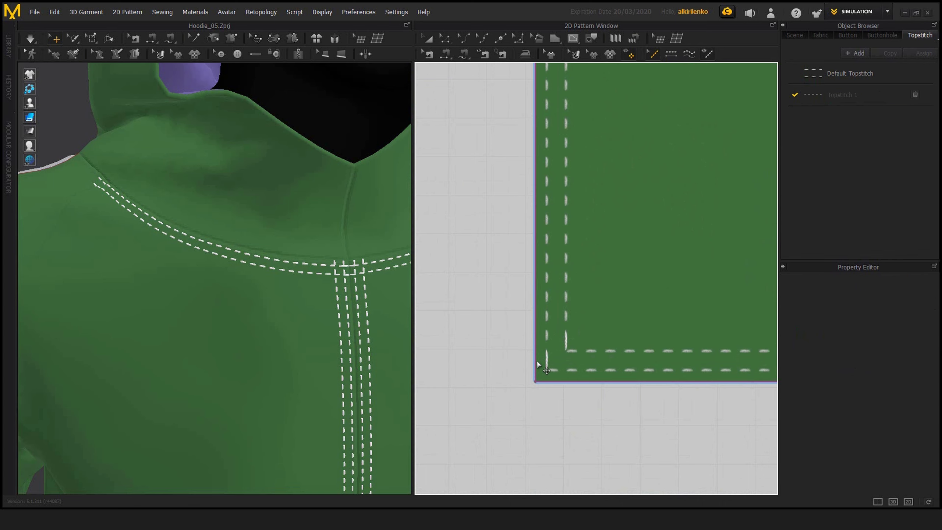
middle_drag(667, 282, 601, 283)
scroll(599, 280, down, 7)
scroll(596, 278, up, 5)
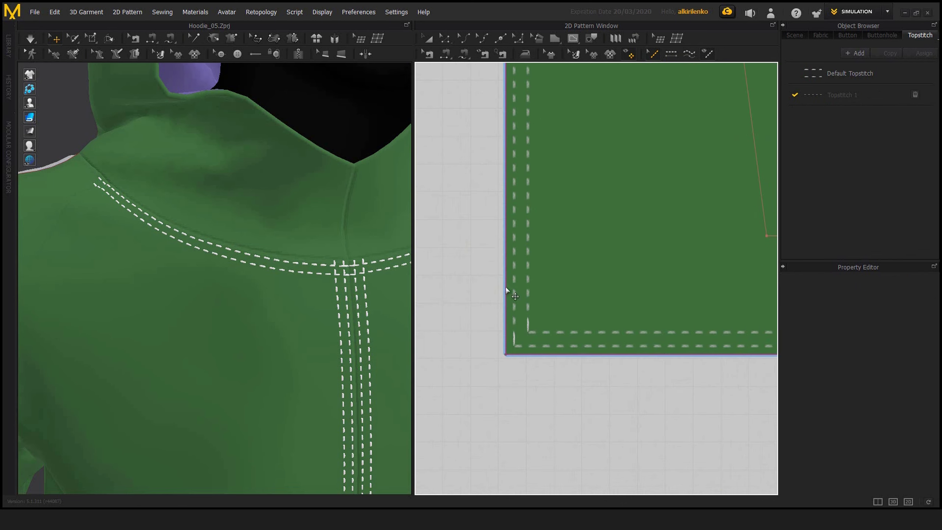
scroll(510, 293, up, 2)
middle_drag(541, 295, 549, 319)
scroll(548, 320, down, 2)
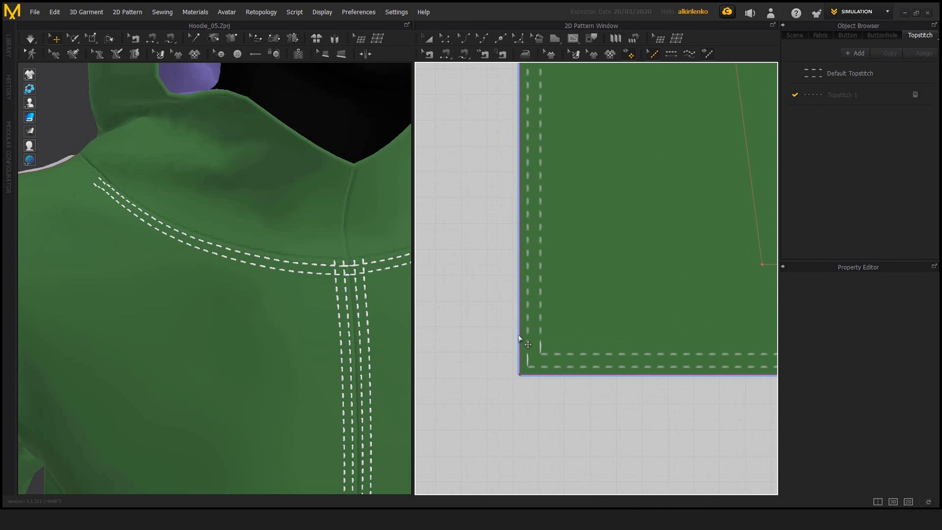
scroll(512, 345, up, 1)
middle_drag(519, 338, 484, 381)
scroll(543, 353, down, 5)
scroll(515, 243, down, 2)
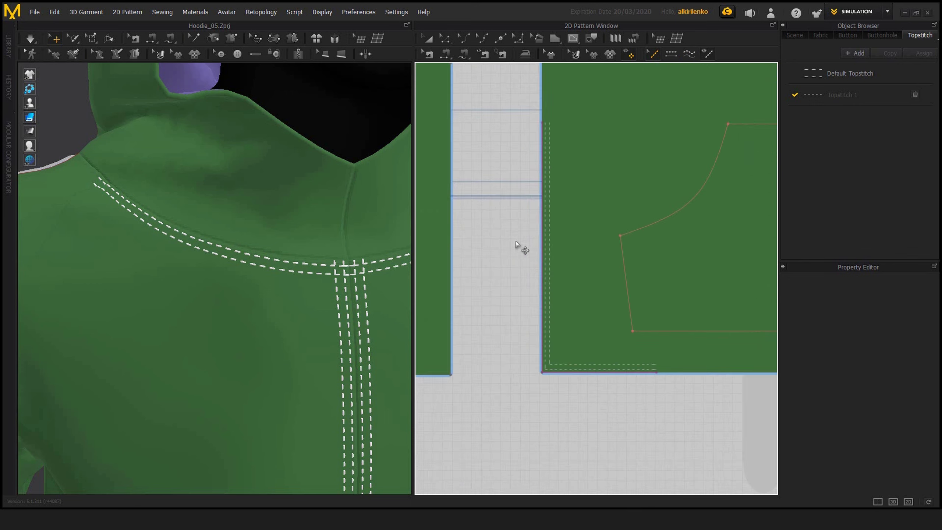
scroll(516, 244, down, 4)
scroll(509, 207, up, 3)
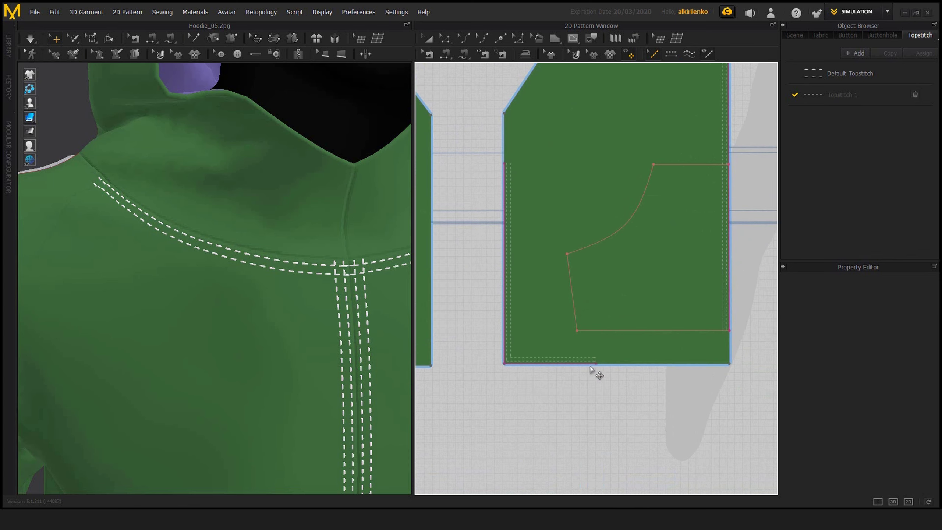
scroll(589, 368, up, 2)
scroll(580, 391, up, 2)
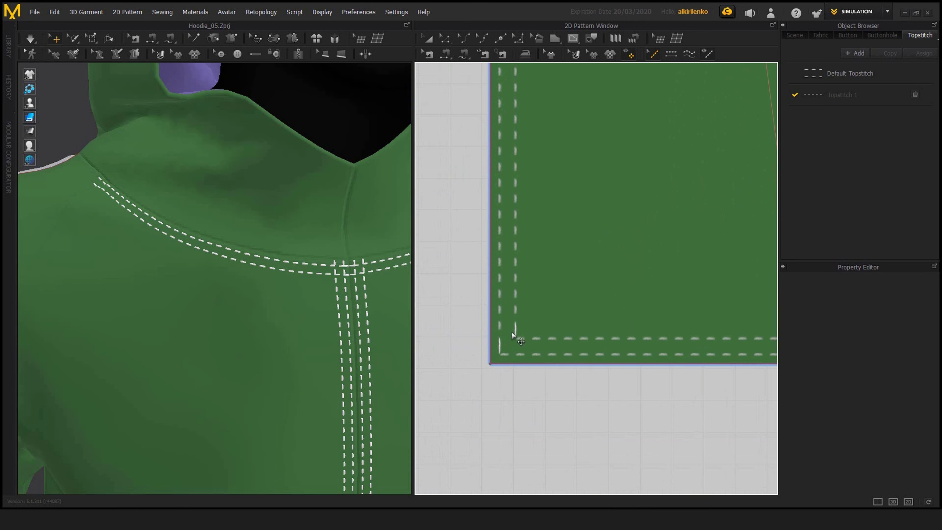
- Examine the neckline and center-front topstitches crossing at the top corner of the front pattern piece
scroll(631, 304, down, 5)
scroll(650, 227, up, 4)
scroll(651, 227, down, 3)
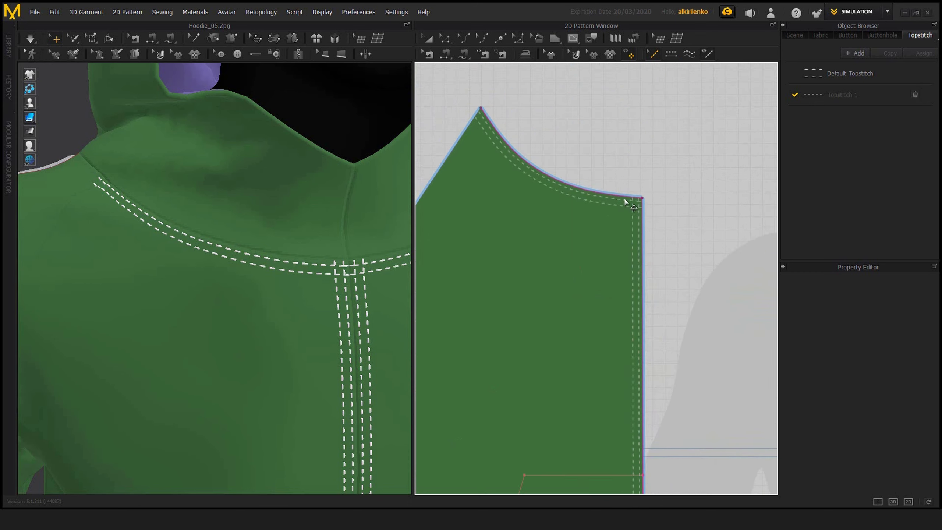
scroll(624, 197, up, 4)
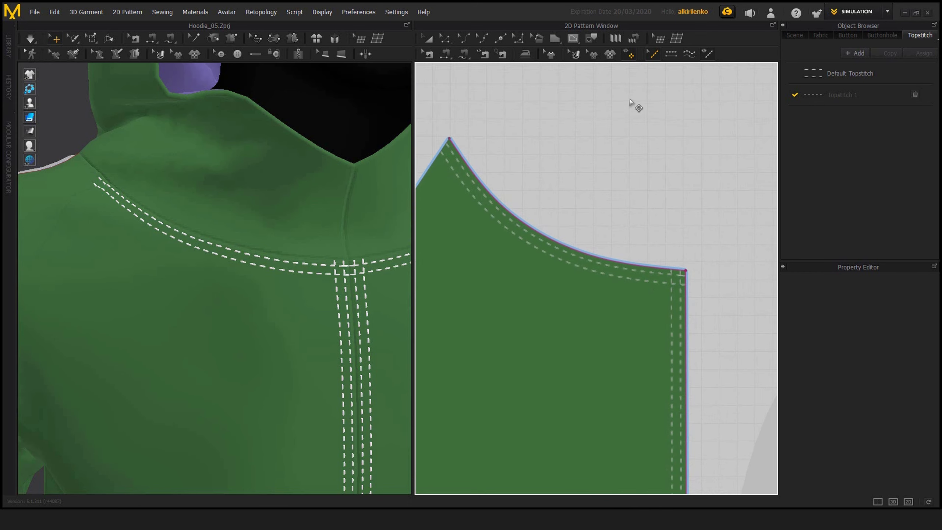
click(670, 54)
middle_drag(708, 281, 702, 225)
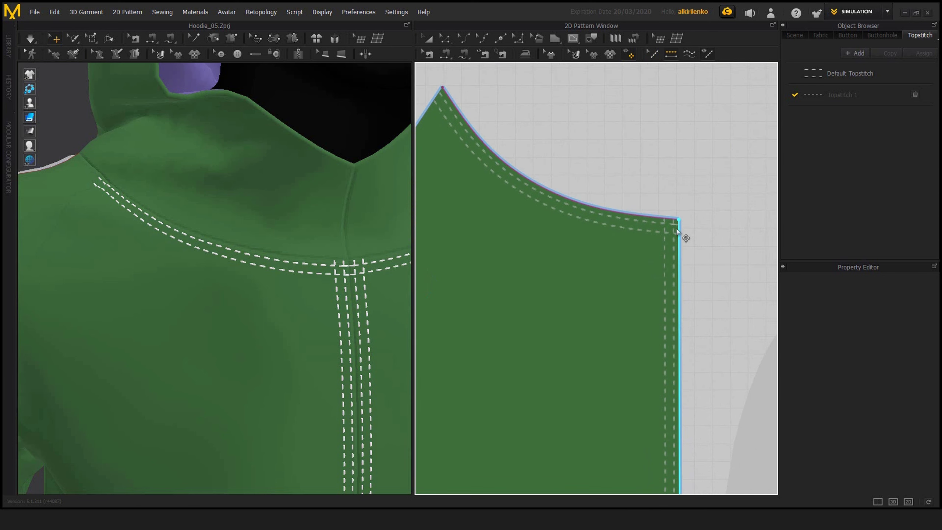
scroll(715, 248, up, 5)
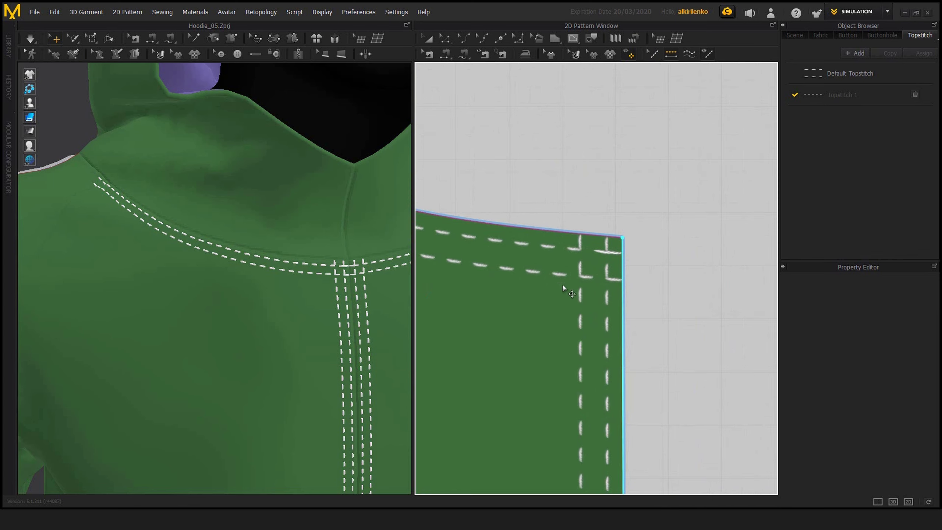
scroll(578, 234, up, 1)
scroll(676, 315, down, 3)
scroll(594, 259, up, 2)
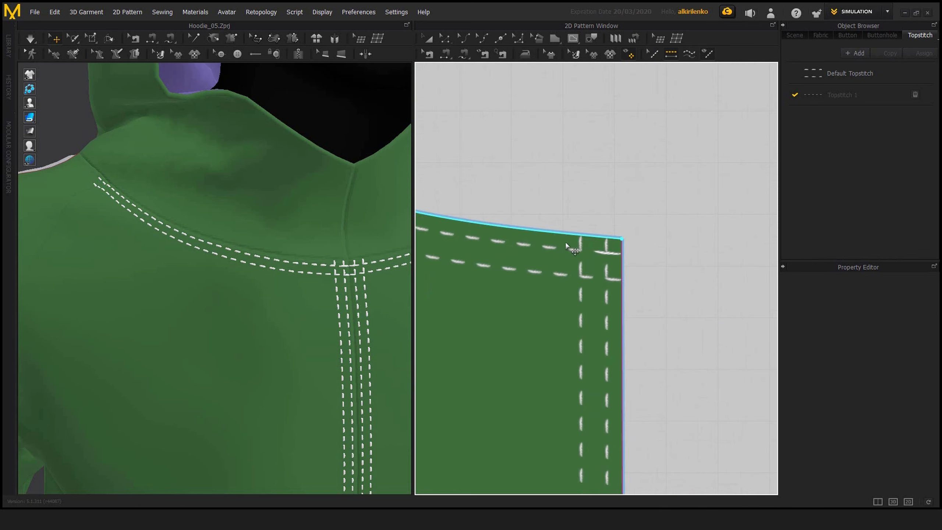
scroll(652, 273, up, 2)
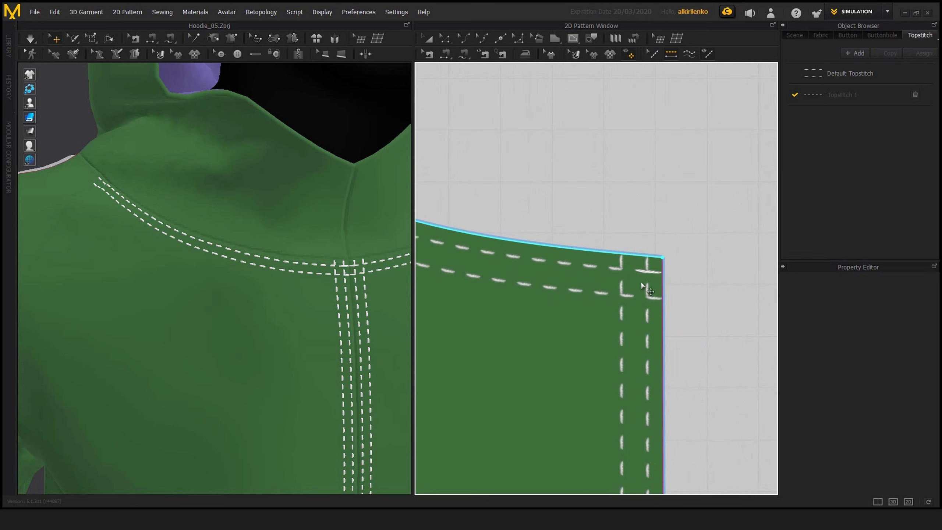
scroll(661, 305, down, 5)
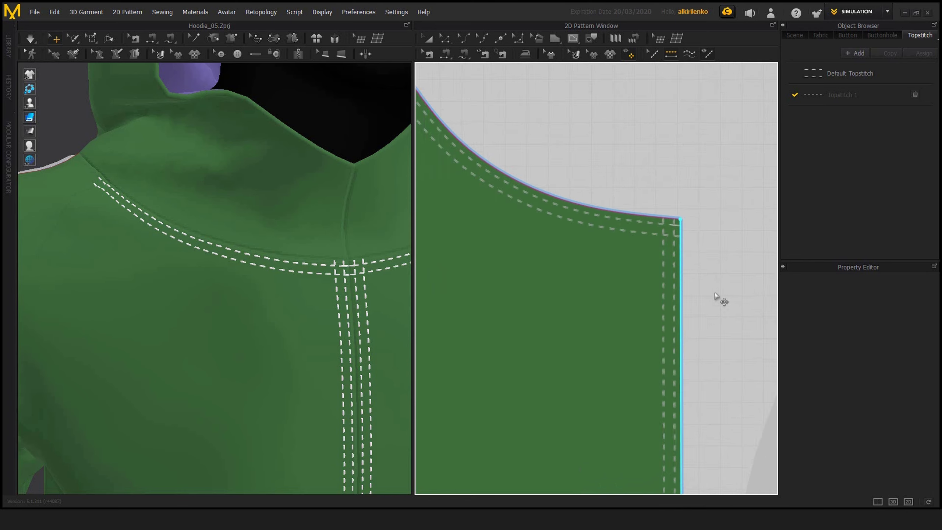
- Turn on the Curved corner option for the side-and-hem topstitch and set its length to 10 mm
middle_drag(581, 338, 679, 190)
middle_drag(506, 426, 579, 295)
scroll(578, 295, up, 3)
middle_drag(556, 337, 577, 229)
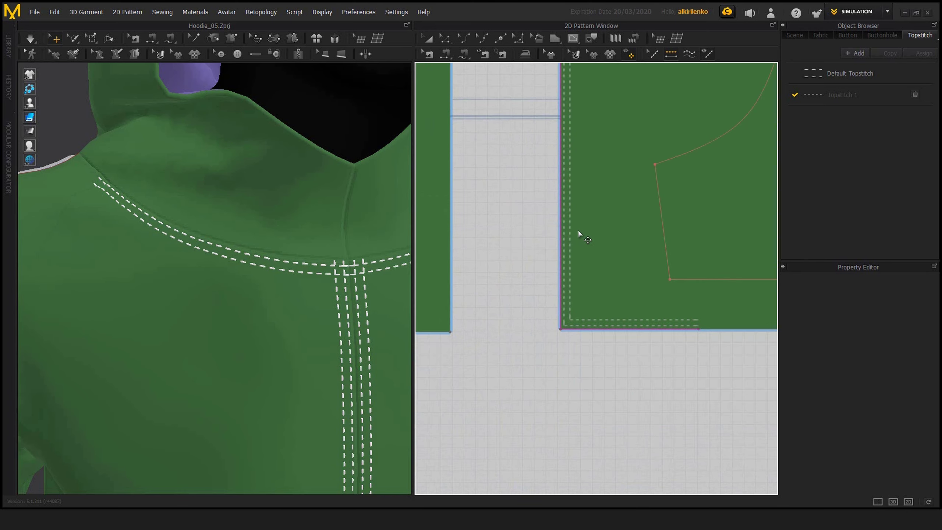
scroll(584, 267, up, 7)
middle_drag(539, 359, 578, 295)
scroll(569, 301, up, 3)
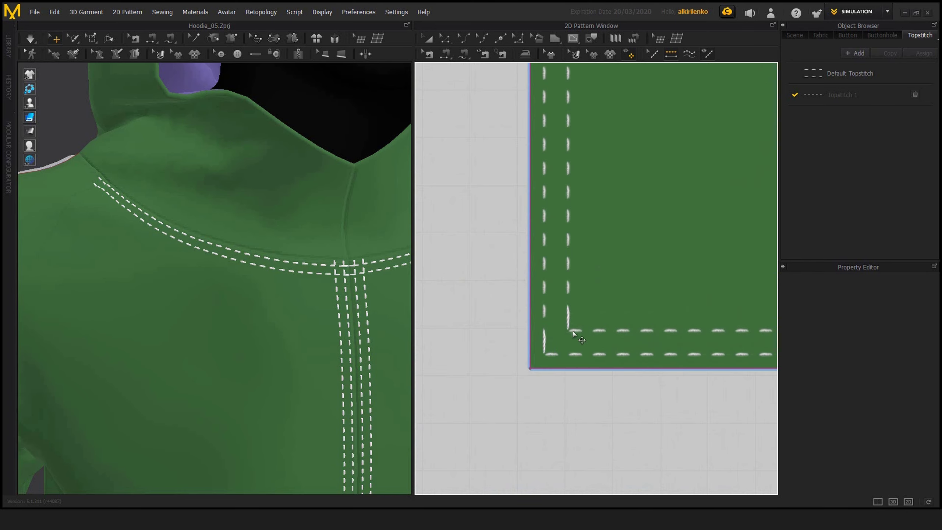
scroll(573, 328, down, 3)
click(653, 55)
click(571, 347)
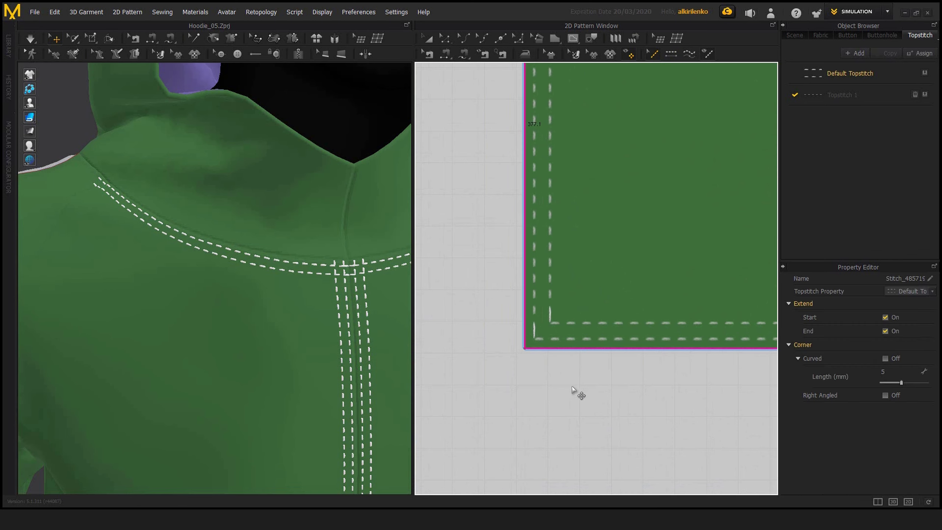
middle_drag(574, 393, 589, 417)
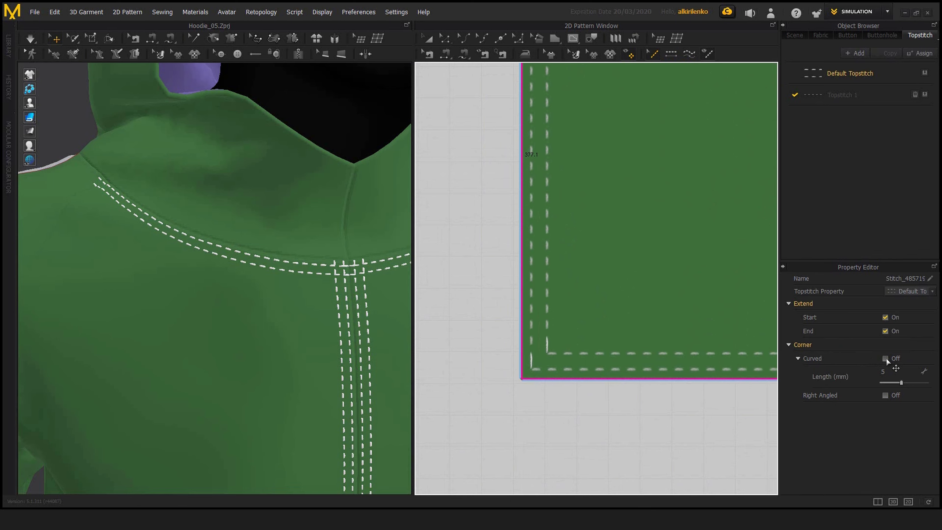
click(886, 358)
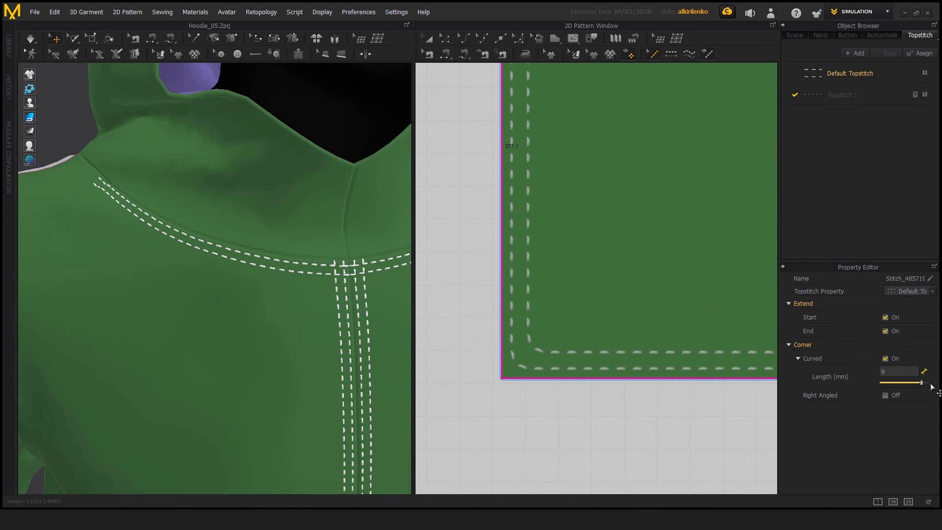
drag(931, 387, 936, 388)
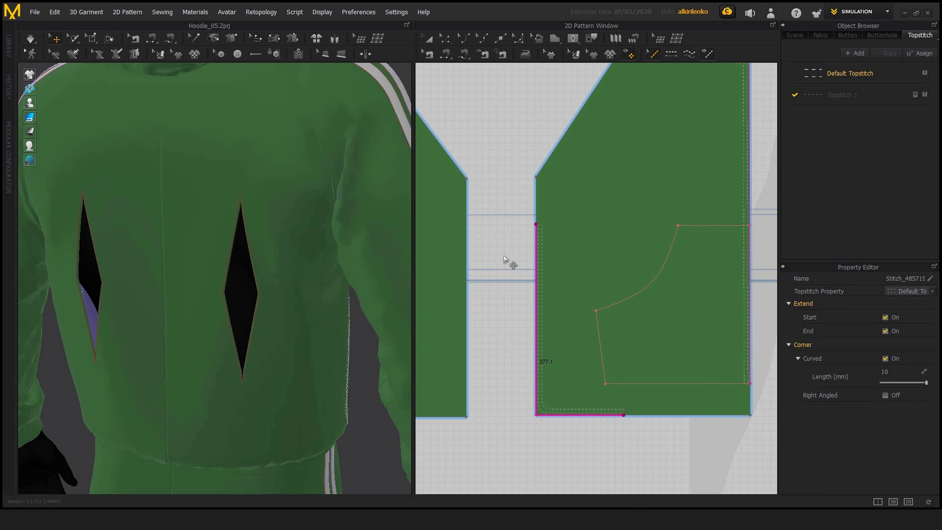
- Create a Free Topstitch in the Topstitch 1 style around the whole diamond-shaped dart on the back pattern piece
middle_drag(500, 265, 664, 295)
scroll(585, 274, up, 4)
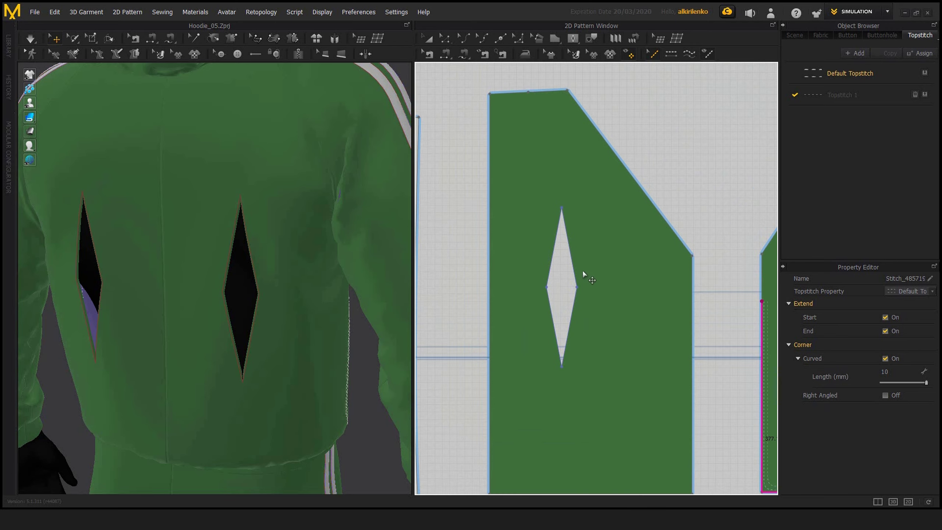
middle_drag(573, 279, 572, 242)
scroll(627, 274, down, 1)
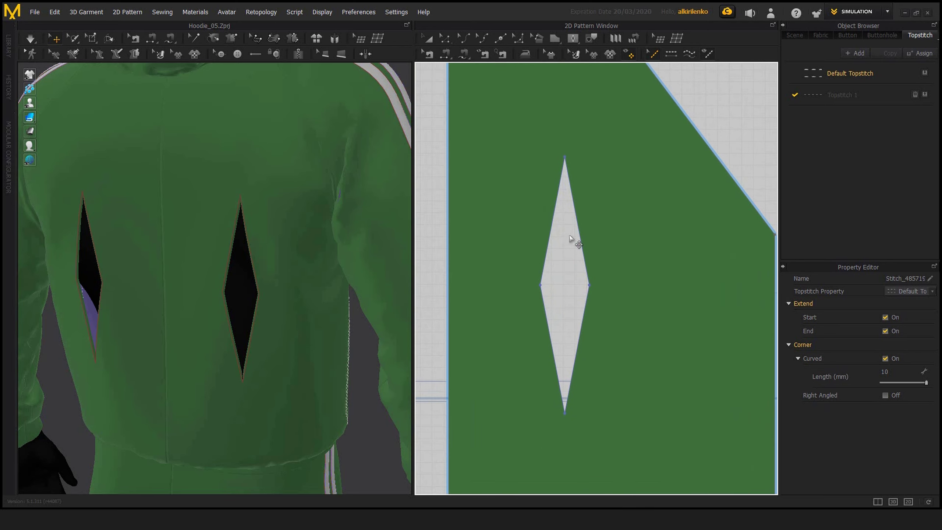
scroll(636, 233, down, 2)
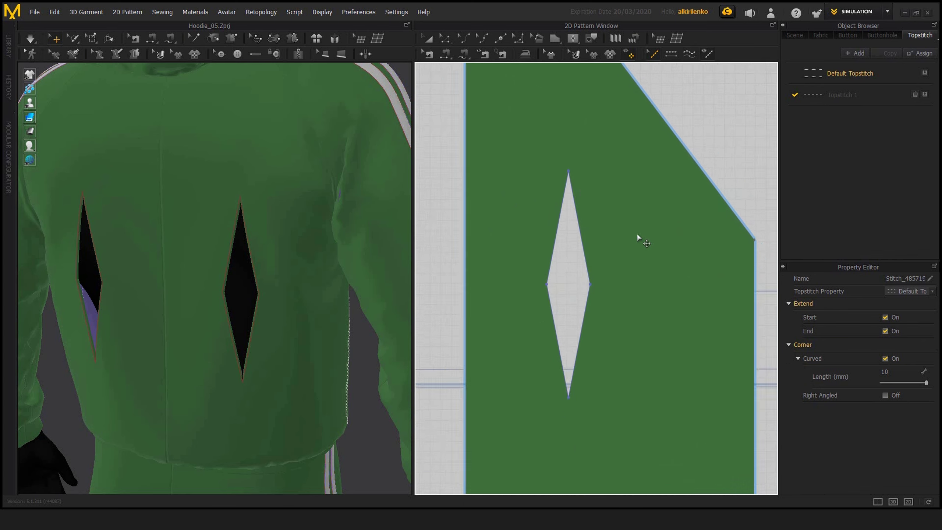
scroll(573, 256, up, 3)
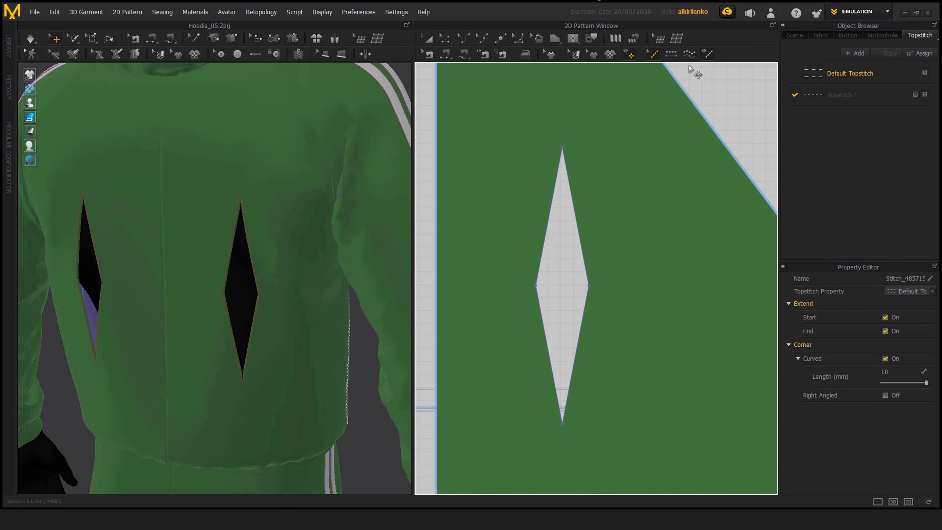
click(690, 53)
click(590, 242)
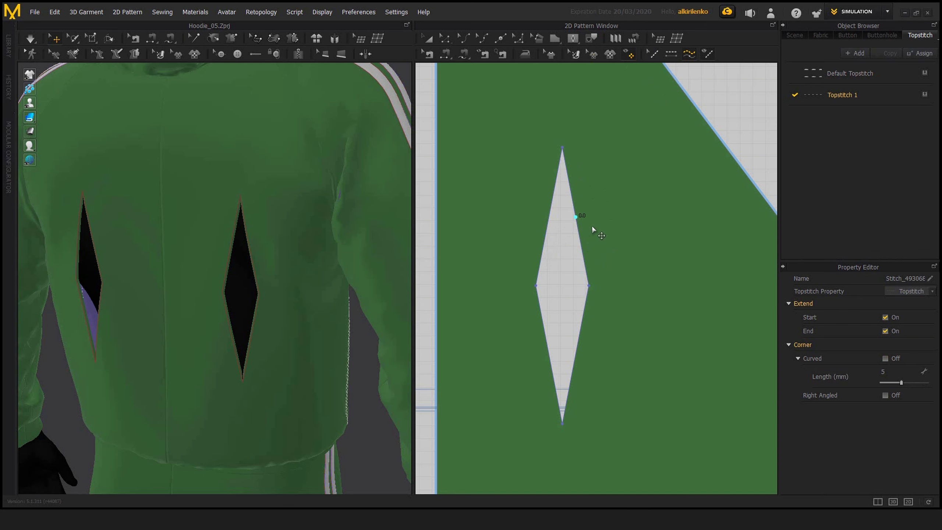
- Examine how far the dart's topstitch extends past the lower and upper pointed ends of the opening
scroll(581, 353, up, 3)
middle_drag(580, 353, 574, 285)
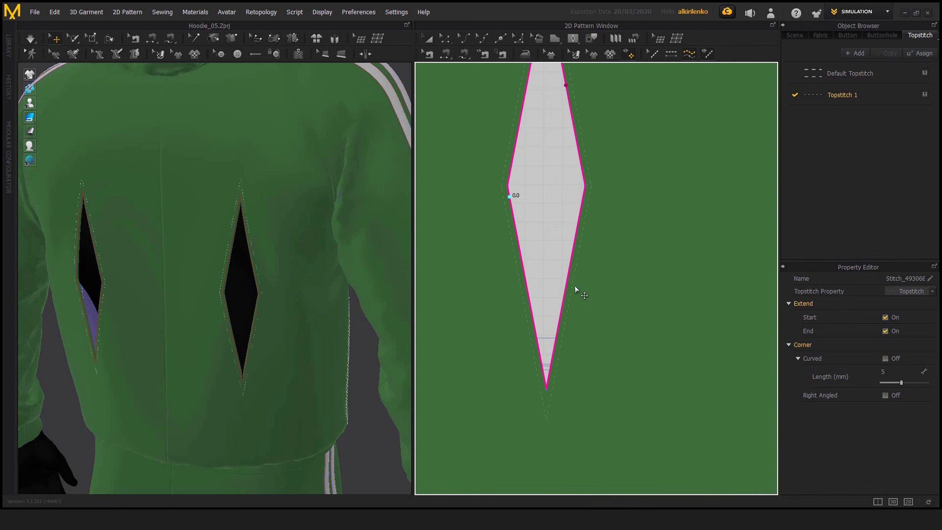
scroll(571, 319, up, 6)
middle_drag(568, 338, 606, 289)
scroll(606, 289, up, 3)
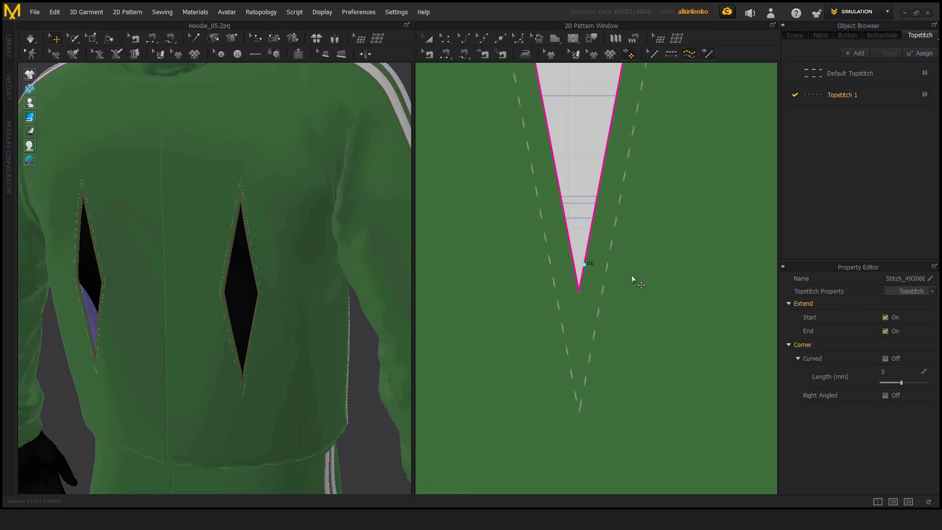
scroll(623, 240, down, 1)
scroll(585, 206, down, 3)
middle_drag(566, 217, 561, 391)
middle_drag(593, 103, 587, 242)
scroll(586, 239, up, 3)
middle_drag(554, 155, 591, 182)
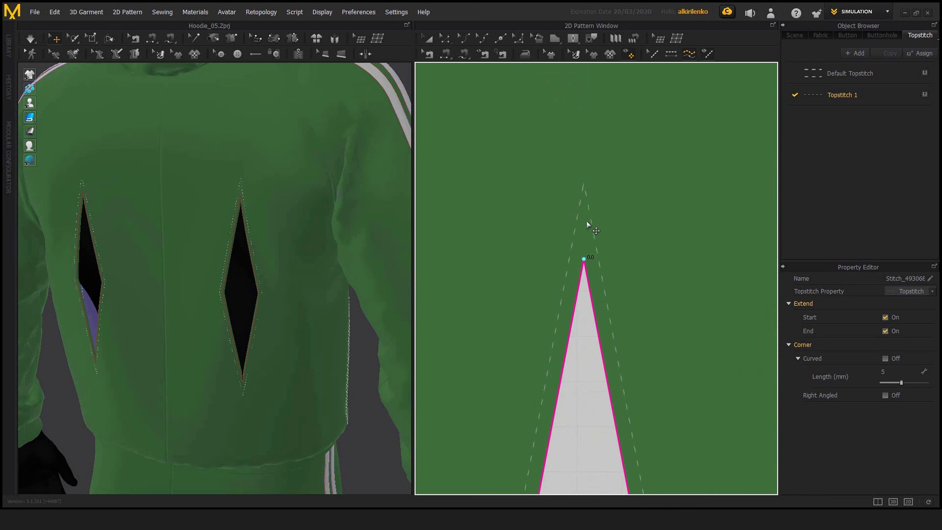
middle_drag(603, 240, 612, 187)
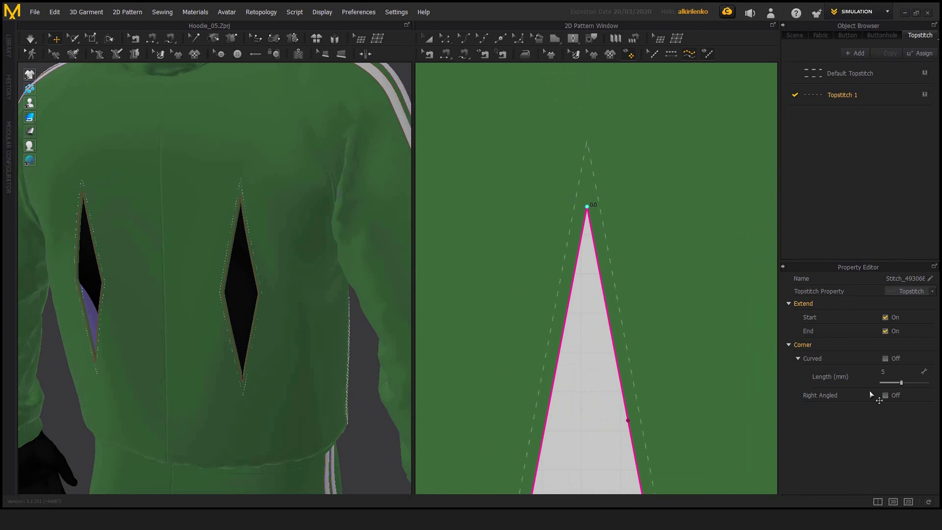
- Turn on the Right Angled corner option for the dart's topstitch and check both pointed ends
click(885, 395)
scroll(651, 266, up, 6)
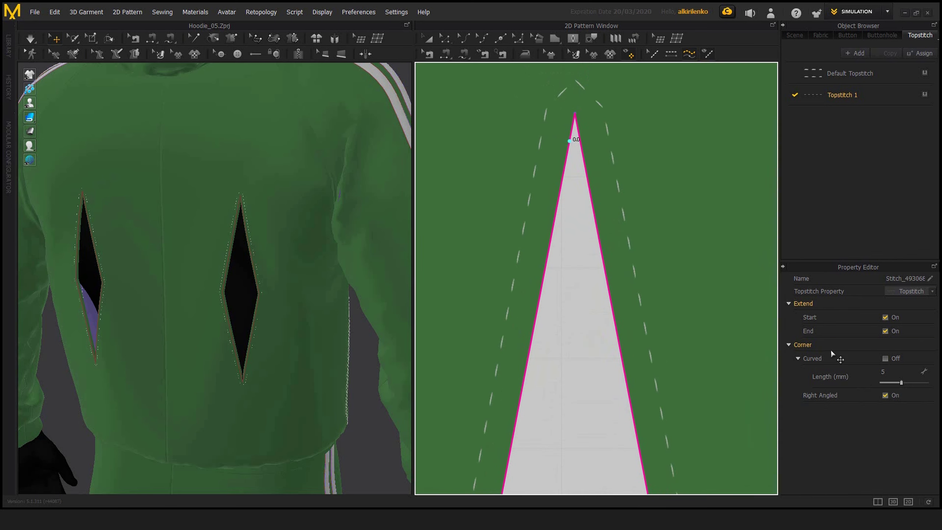
scroll(604, 283, down, 2)
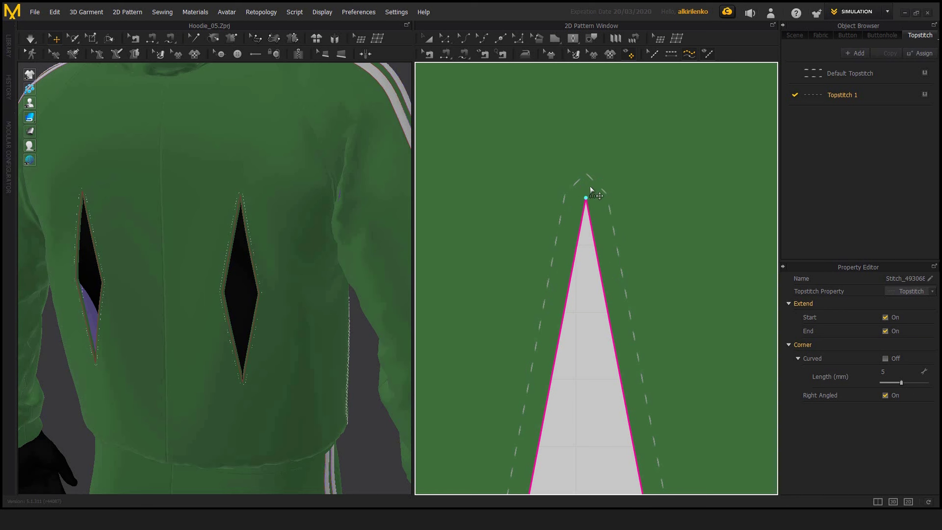
scroll(601, 284, down, 1)
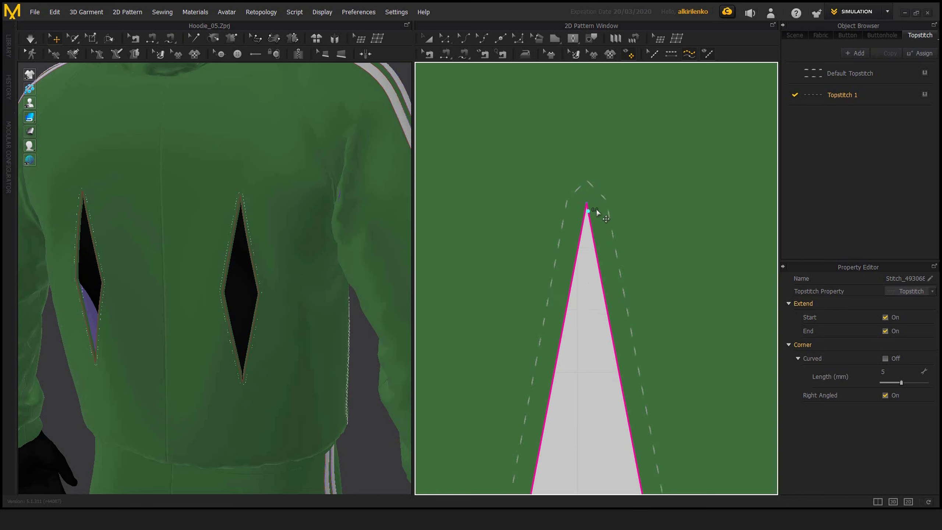
scroll(597, 291, down, 2)
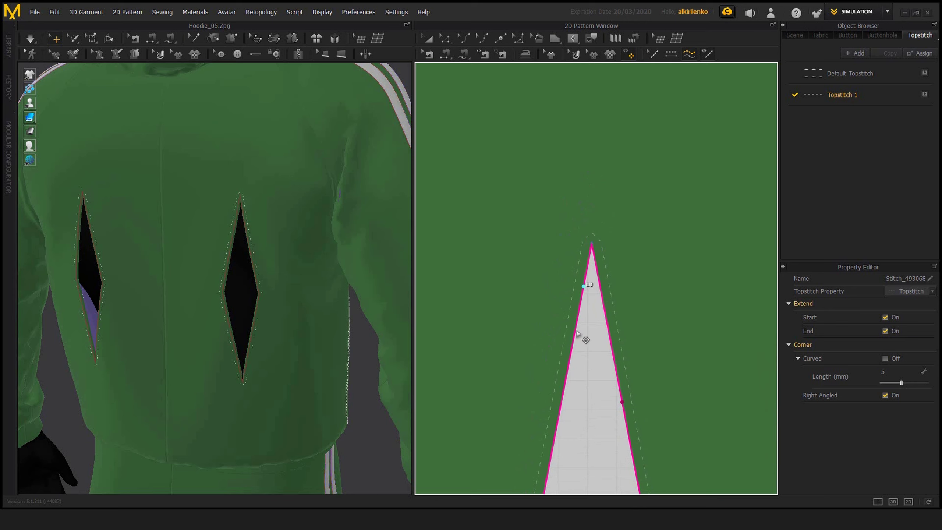
middle_drag(591, 375, 593, 176)
mouse_move(603, 358)
middle_down()
mouse_move(599, 170)
mouse_move(597, 234)
middle_up()
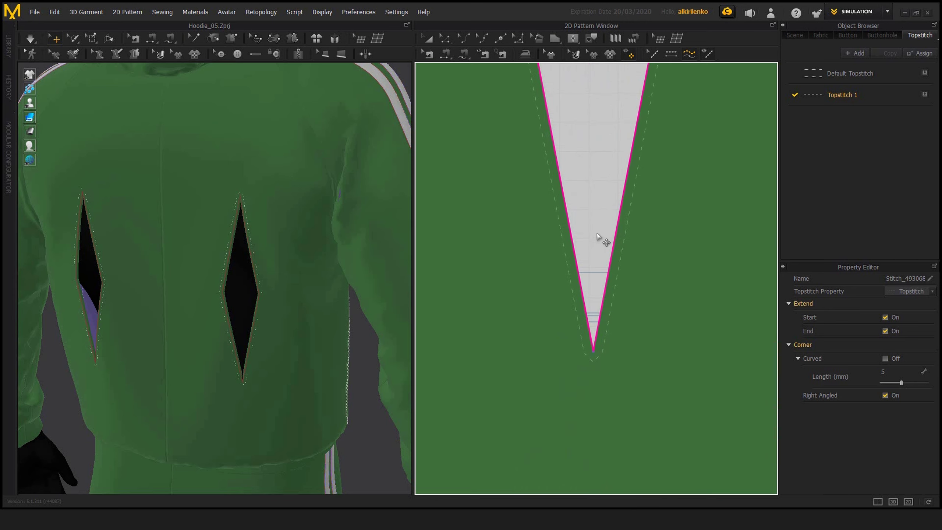
- Assign the neckline topstitch on the front pattern piece to a new topstitch style
scroll(609, 282, up, 2)
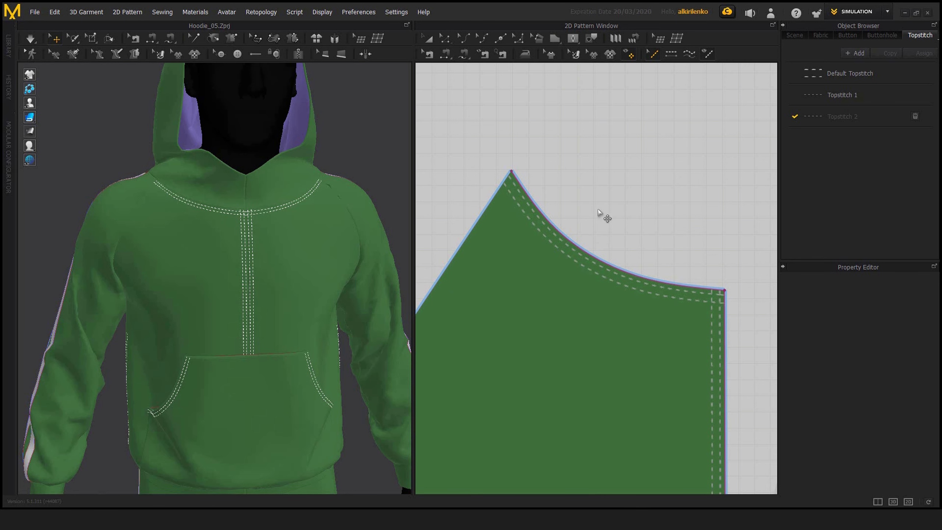
scroll(626, 238, up, 3)
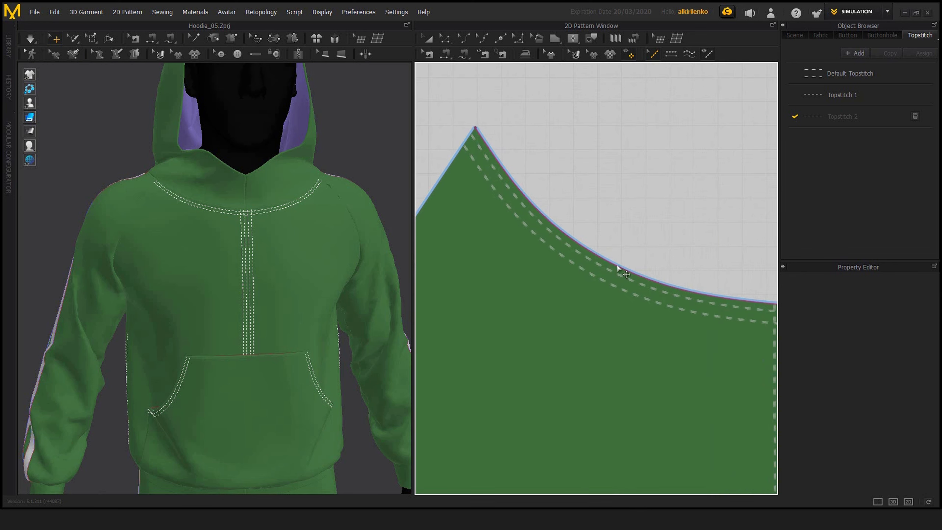
right_click(607, 262)
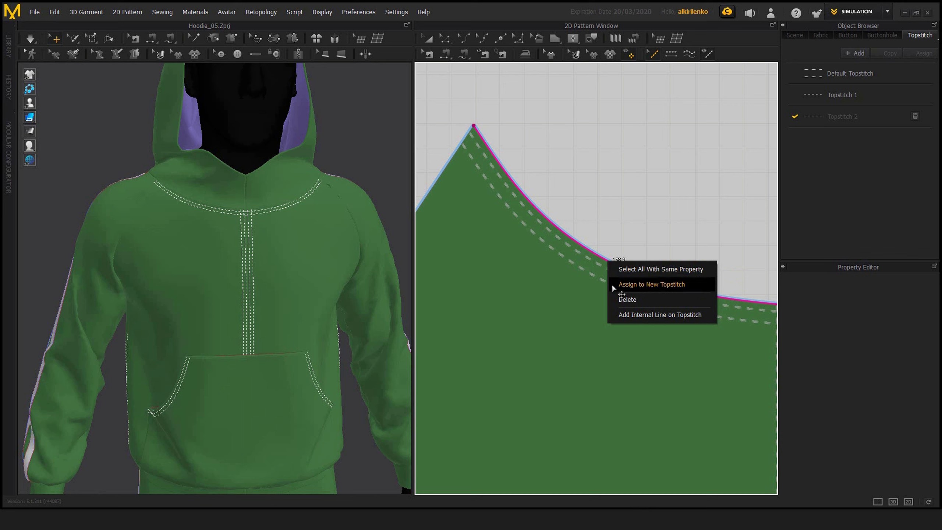
click(652, 285)
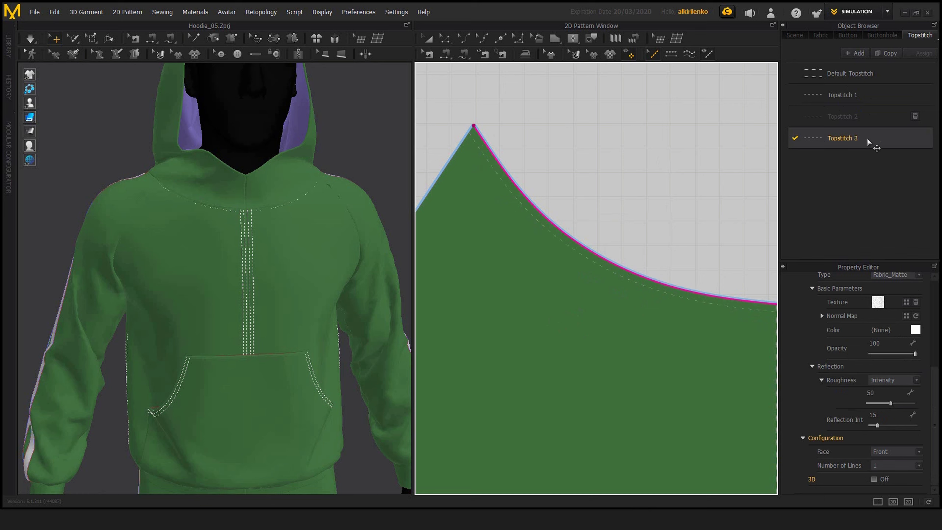
- Add an internal line along the neckline topstitch and check where it runs on the 3D hoodie
right_click(627, 269)
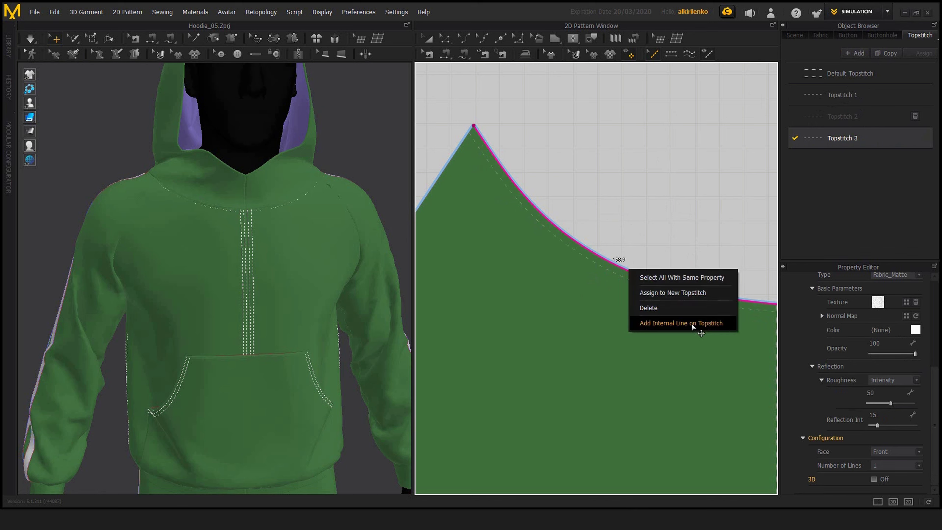
click(701, 324)
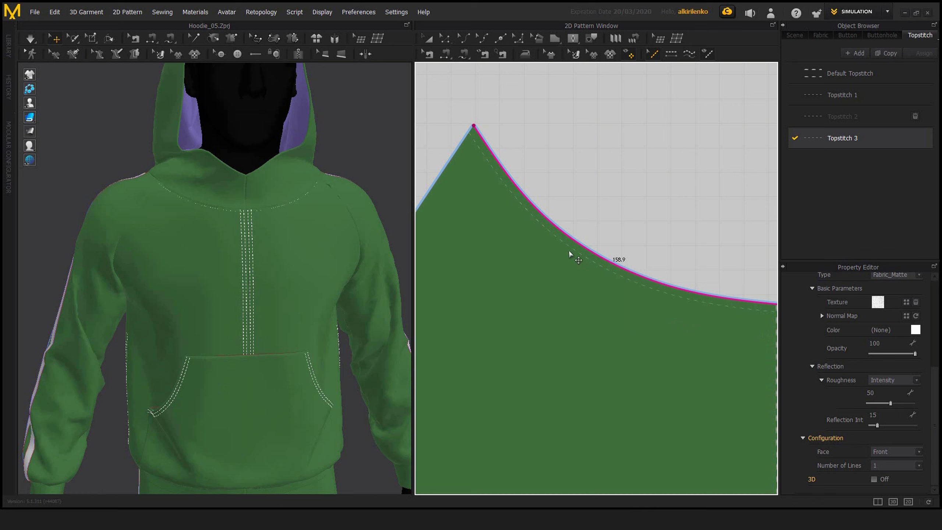
click(582, 257)
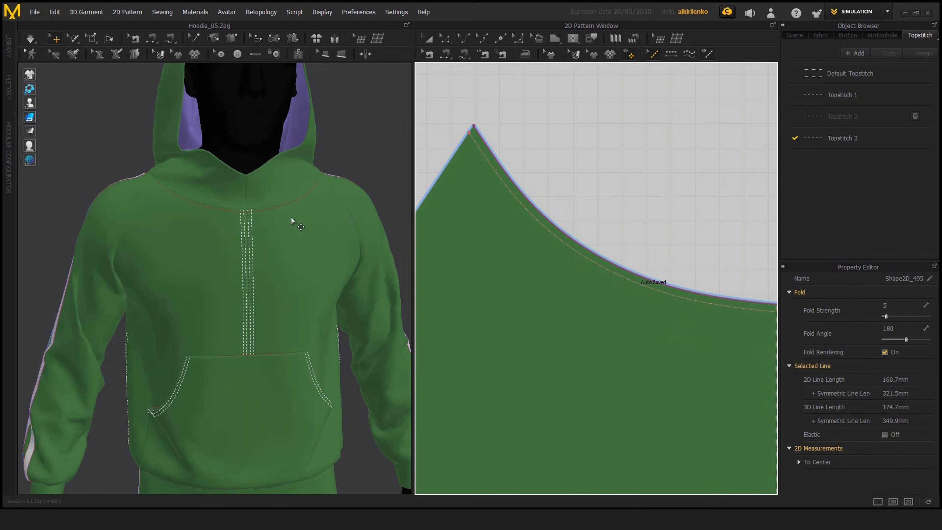
scroll(206, 279, up, 10)
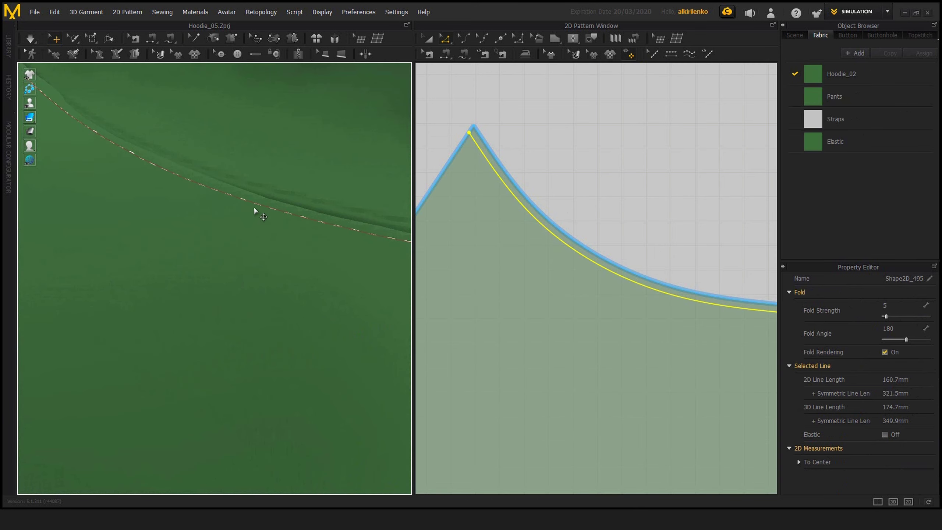
click(266, 207)
click(536, 78)
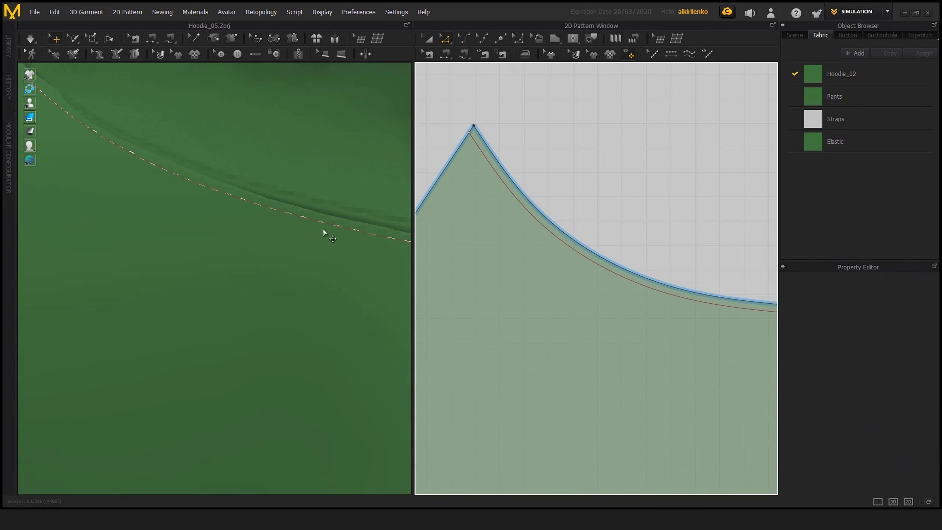
right_drag(322, 229, 250, 203)
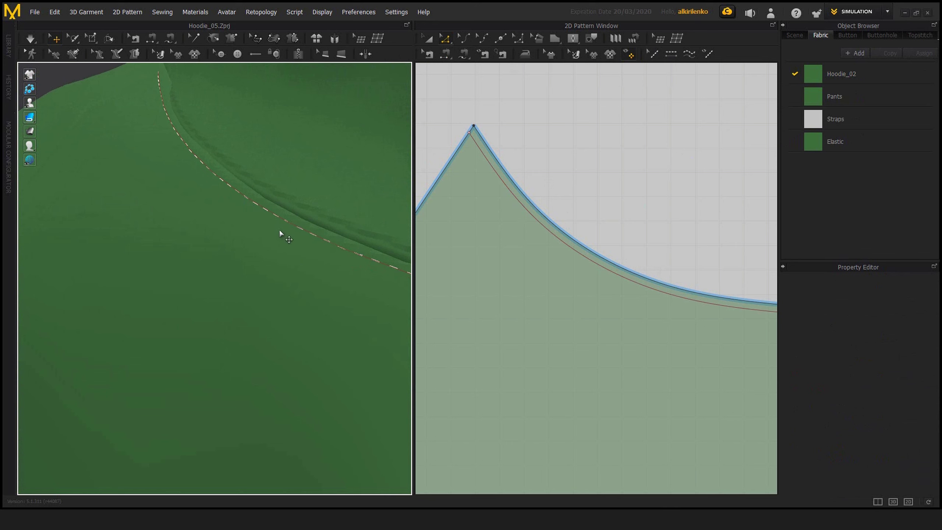
right_drag(279, 230, 334, 241)
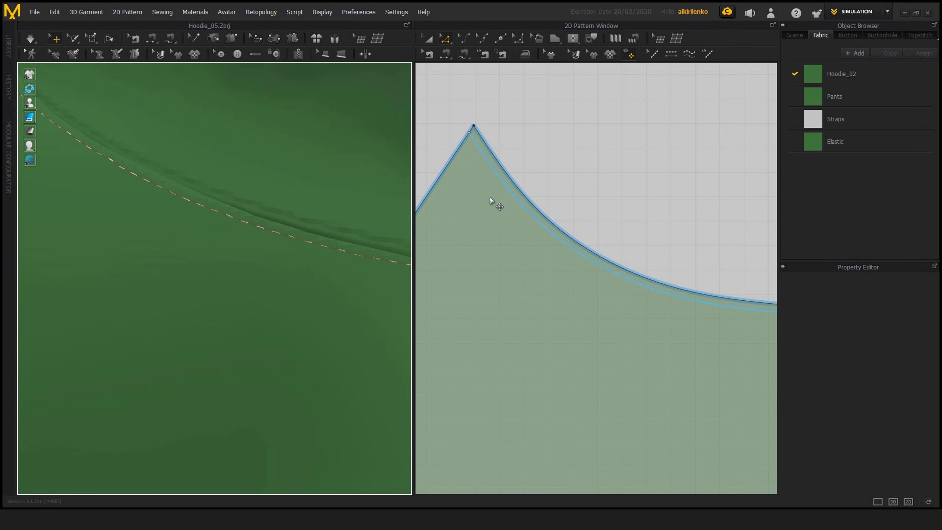
- Set the fold angle of the neckline's internal line to 360 and simulate the garment
click(517, 207)
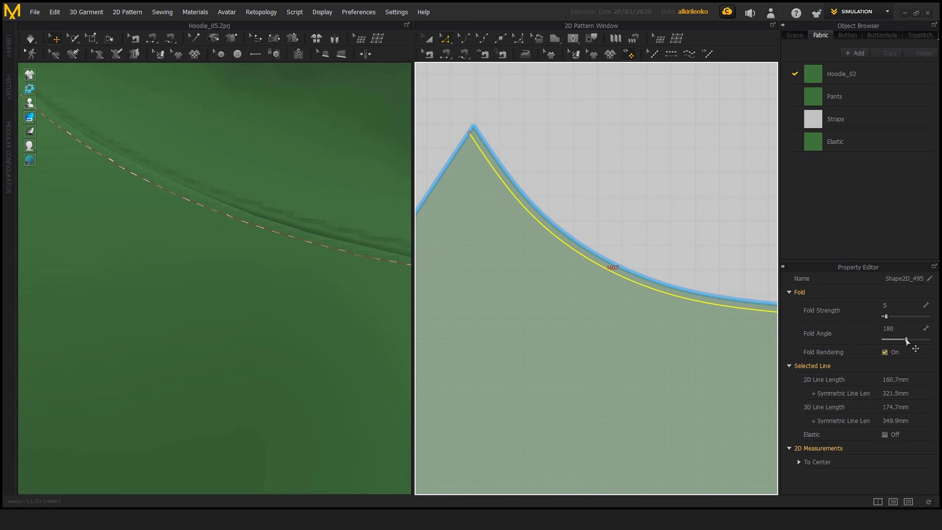
drag(905, 340, 928, 340)
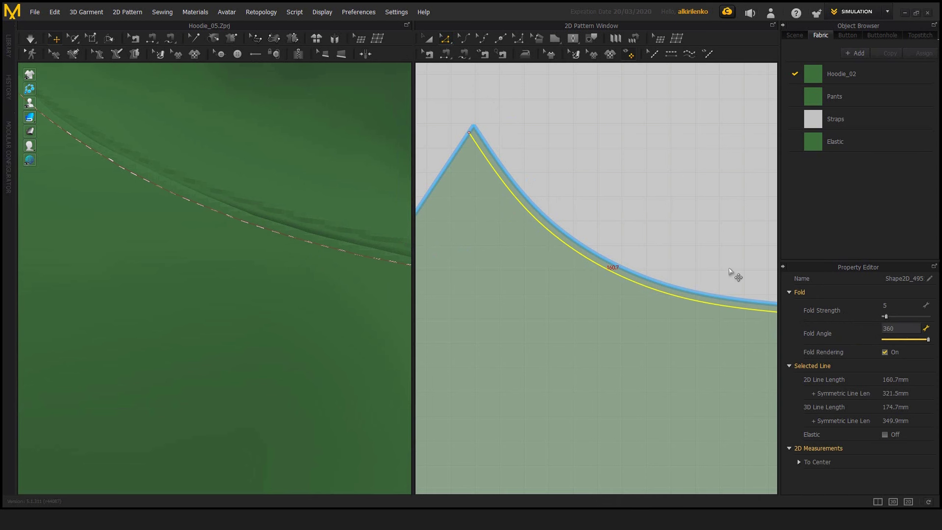
right_drag(316, 247, 262, 256)
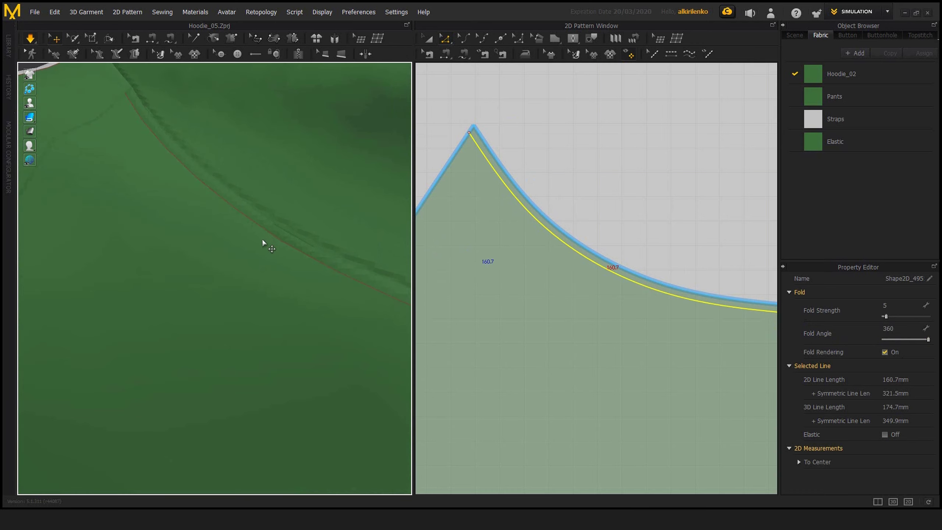
right_drag(255, 235, 119, 318)
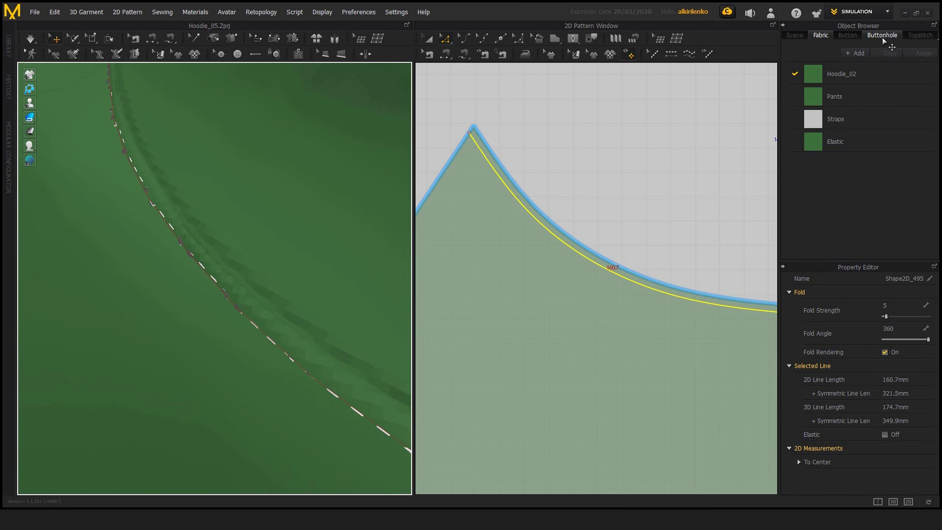
- Compare the Topstitch 3 stitching with the internal line and examine the stitches along the folded neckline
click(920, 37)
click(842, 138)
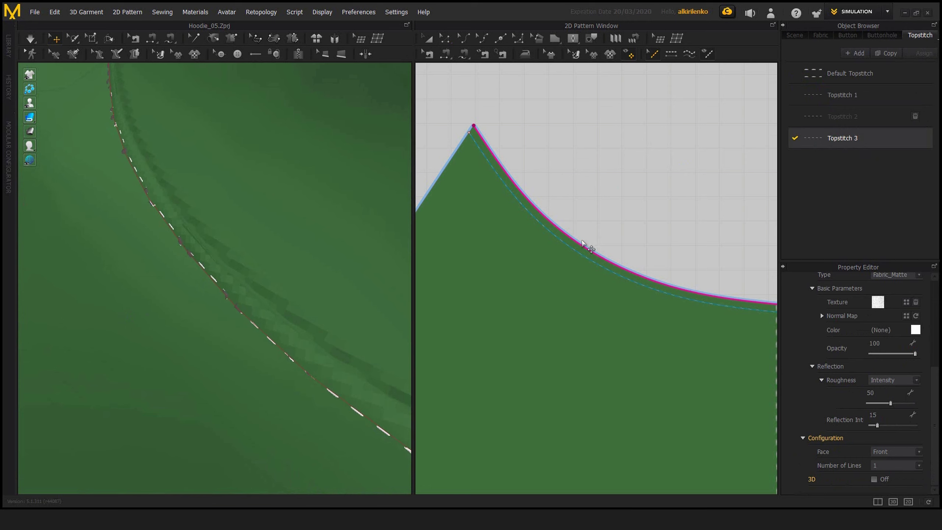
click(513, 197)
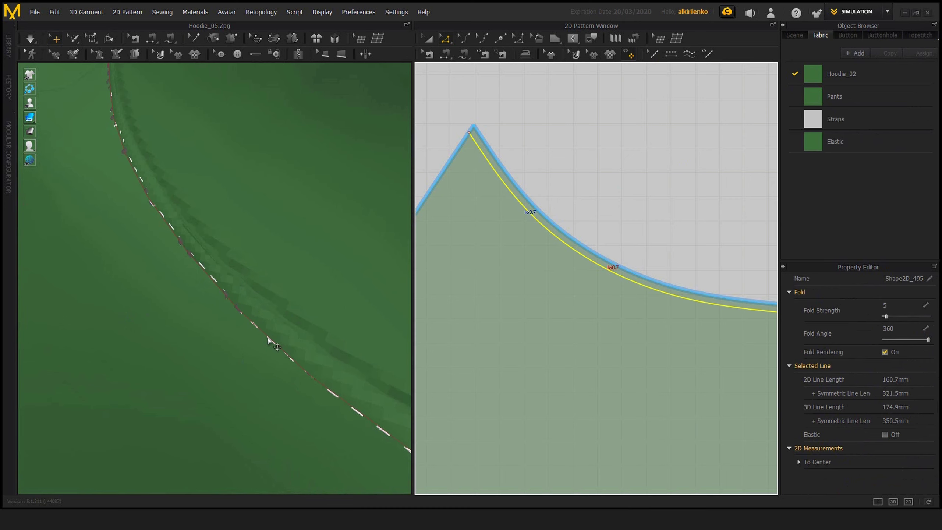
scroll(262, 328, down, 5)
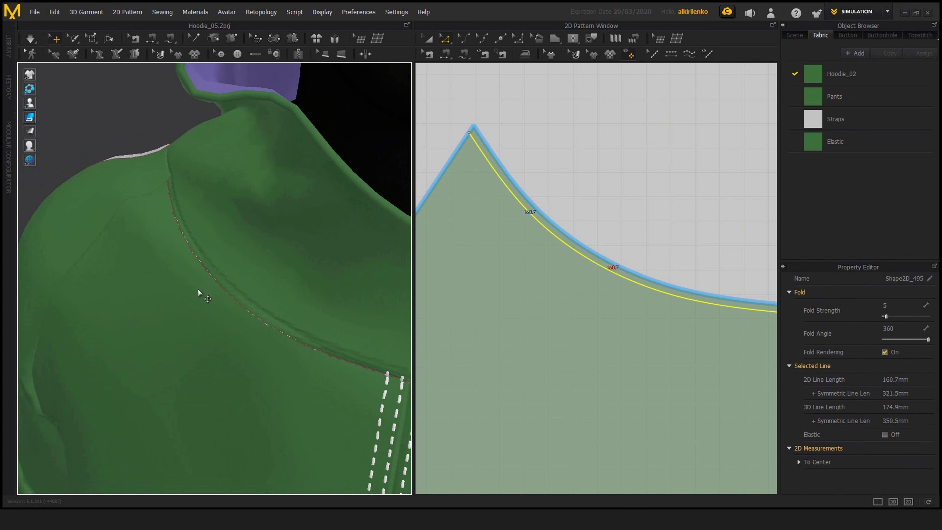
scroll(237, 298, up, 5)
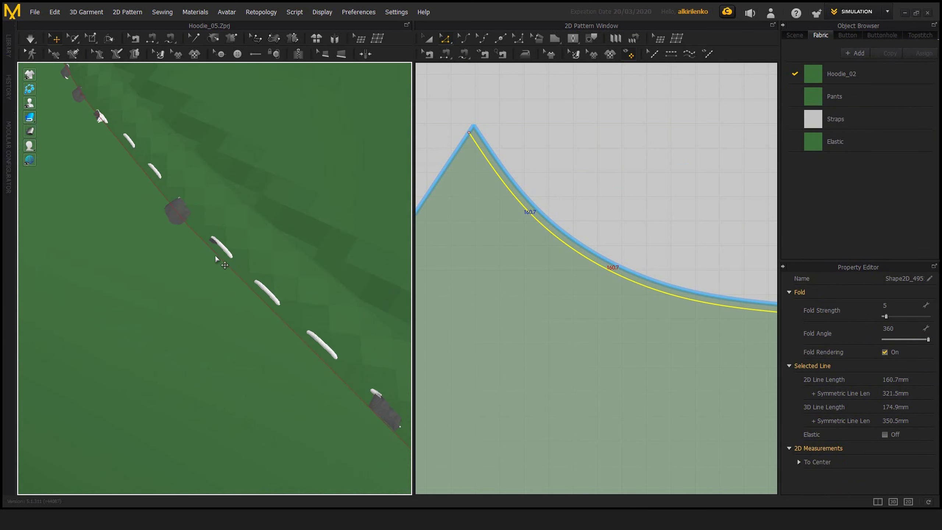
scroll(217, 256, down, 3)
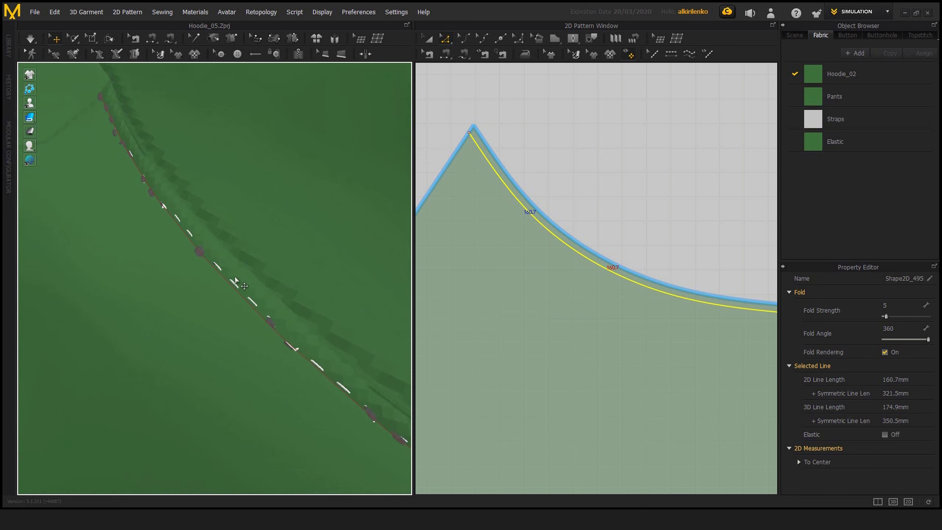
scroll(253, 284, down, 5)
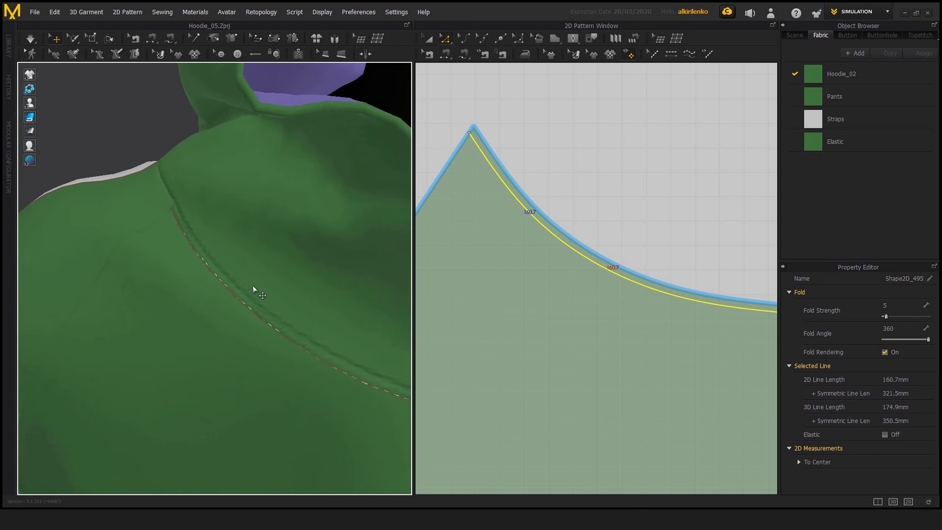
scroll(209, 248, up, 5)
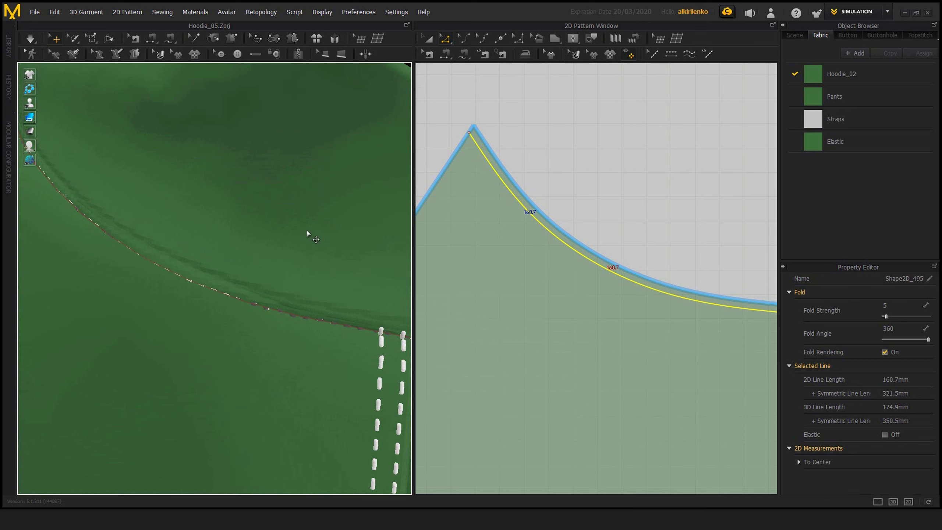
scroll(295, 255, down, 2)
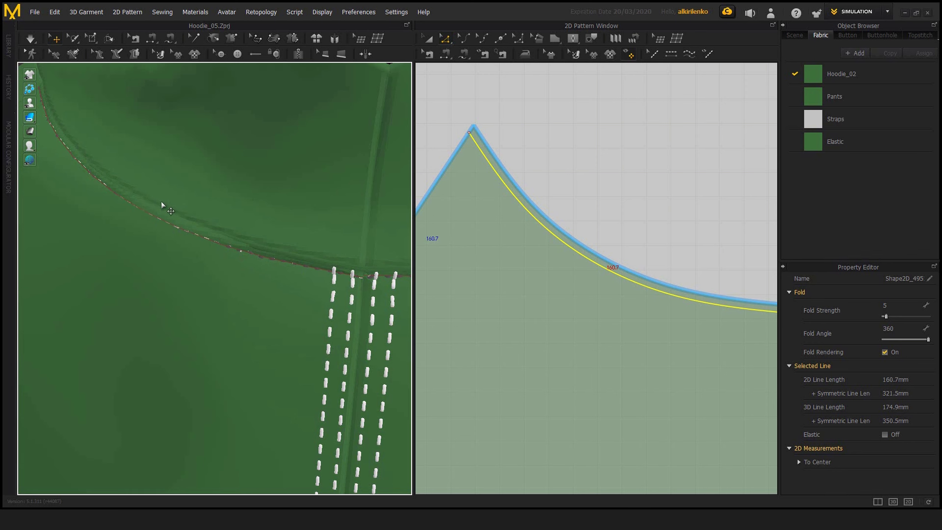
right_drag(162, 205, 201, 222)
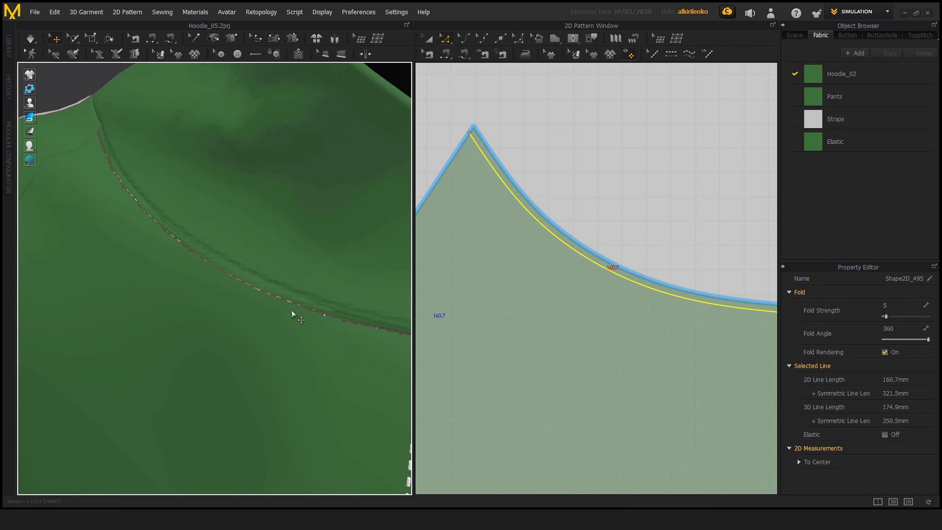
- Select the Topstitch 1 style and examine its custom-shaped stitches around both diamond-shaped darts on the hoodie's back
click(654, 54)
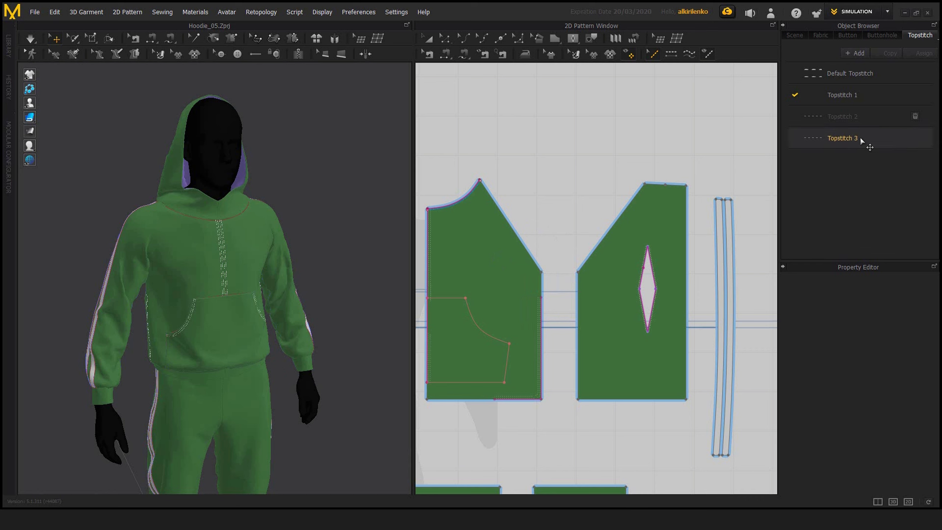
click(842, 94)
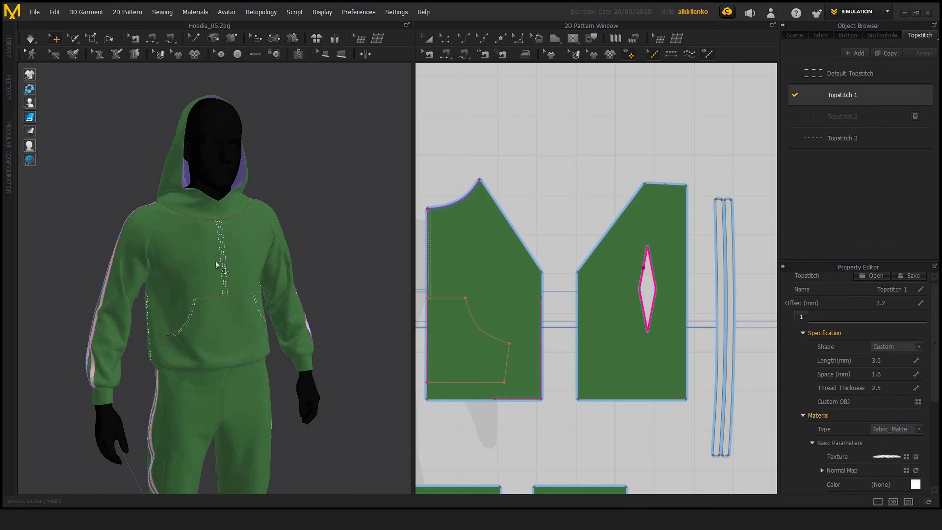
right_drag(252, 290, 358, 292)
scroll(256, 266, up, 4)
scroll(256, 271, up, 8)
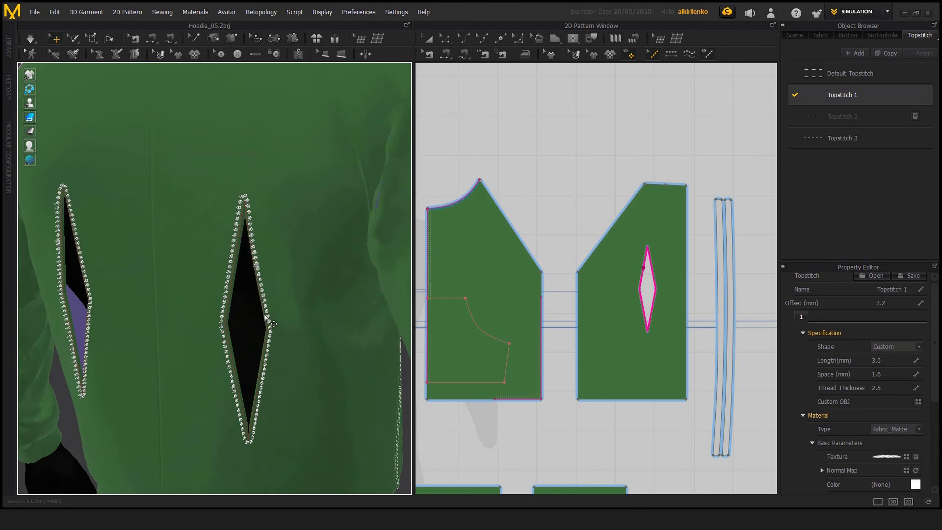
middle_drag(256, 270, 302, 290)
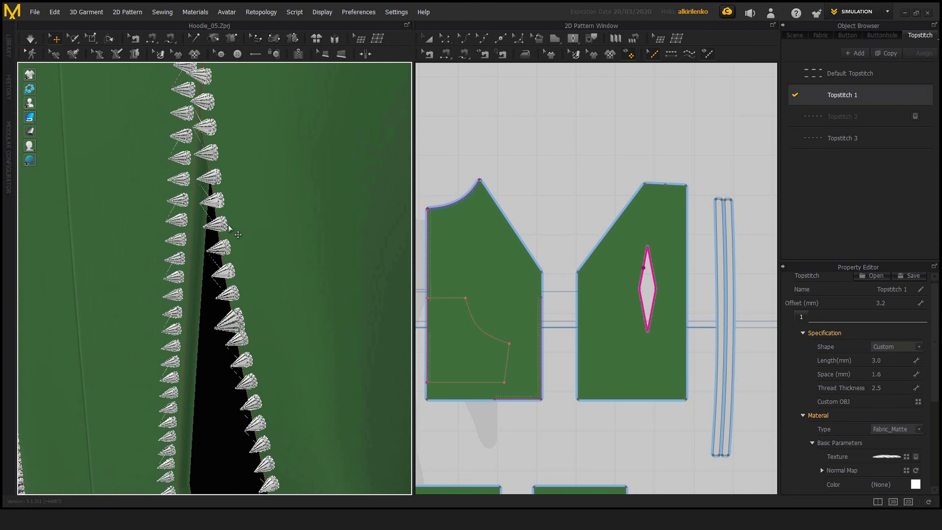
scroll(216, 234, up, 4)
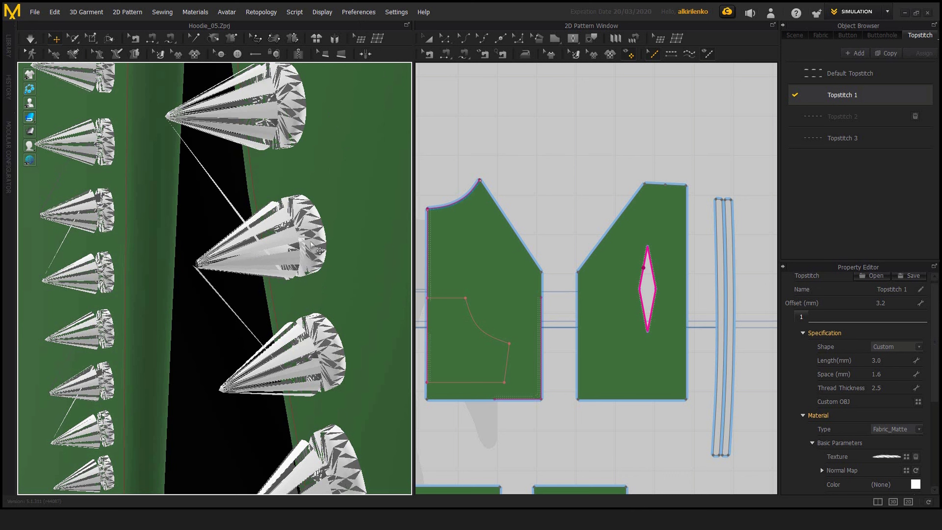
scroll(313, 243, down, 5)
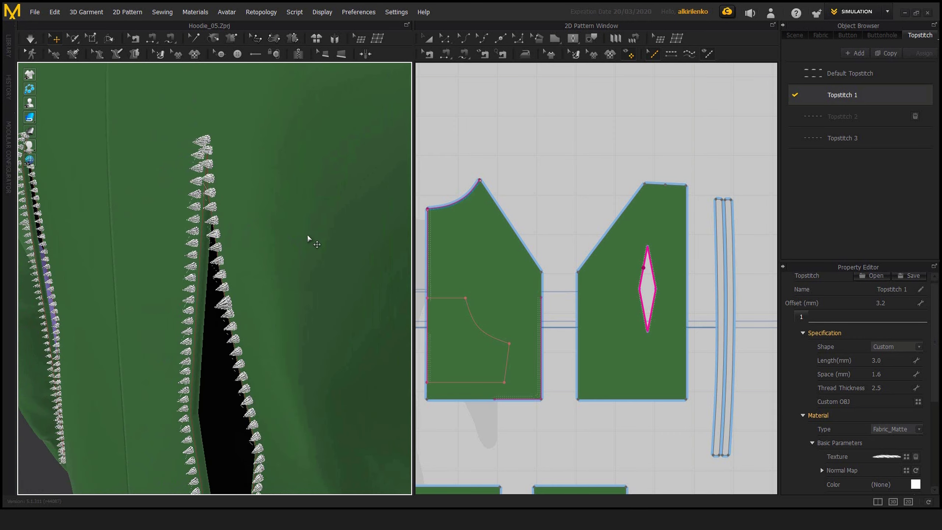
scroll(241, 258, up, 6)
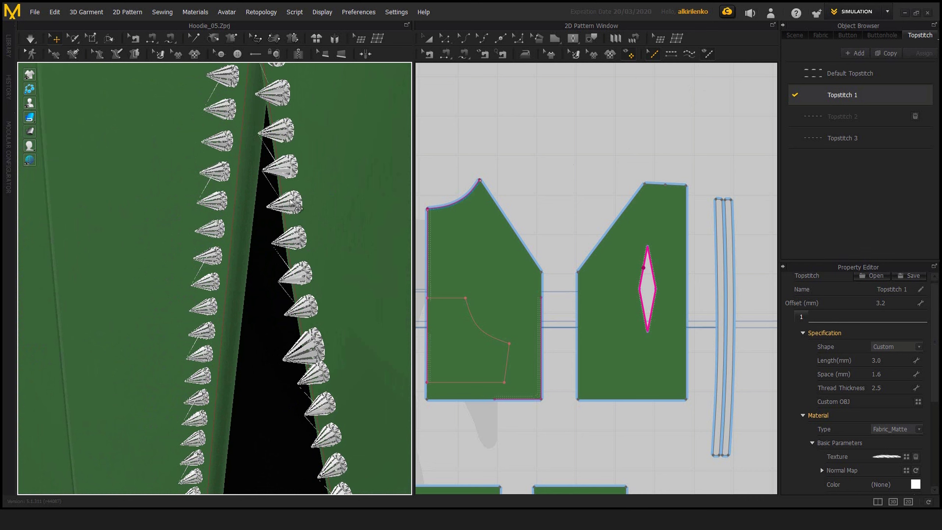
scroll(308, 249, down, 5)
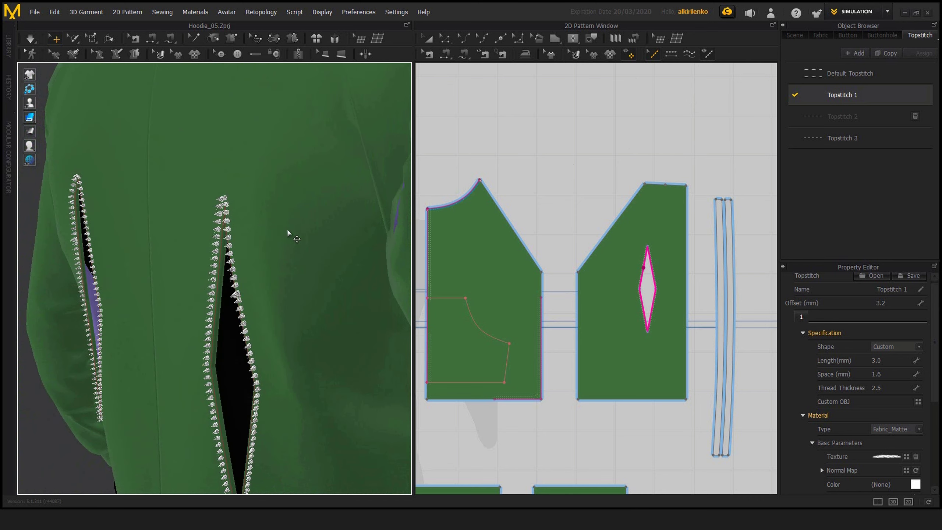
scroll(227, 248, up, 8)
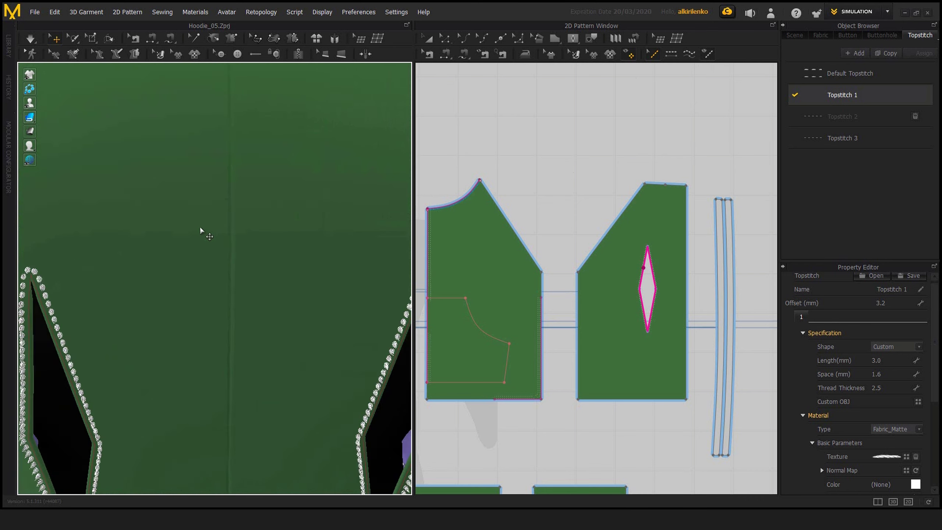
scroll(289, 230, down, 5)
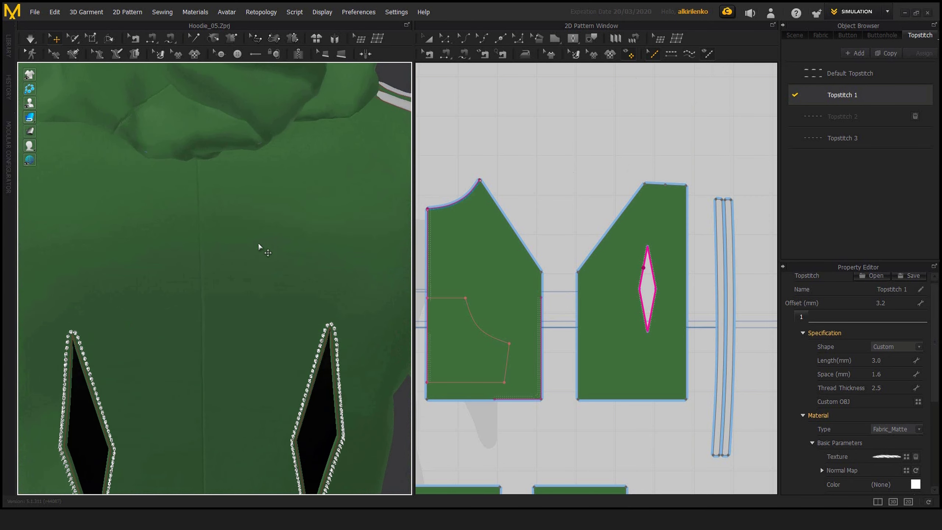
right_drag(382, 184, 219, 182)
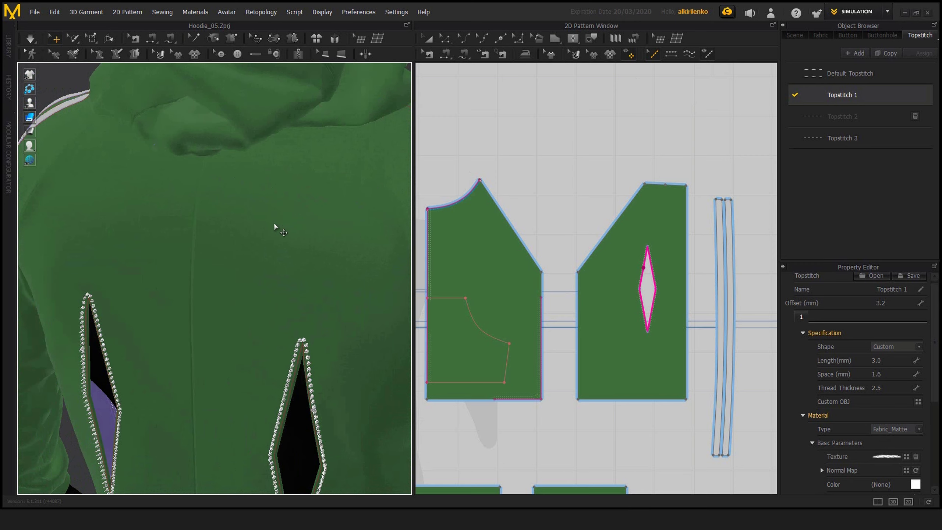
- Examine the individual custom OBJ stitches of Topstitch 1 up close along the edges of the diamond-shaped back darts
right_drag(275, 224, 215, 182)
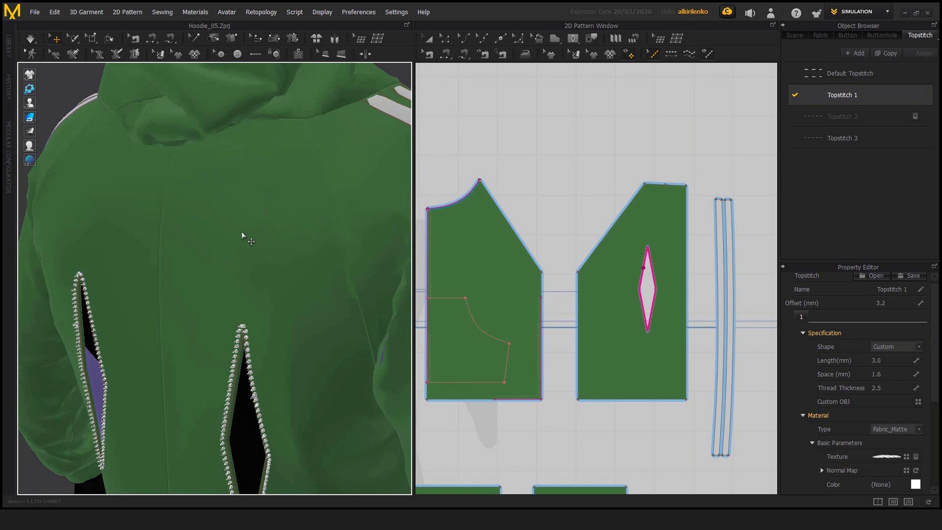
scroll(259, 286, up, 4)
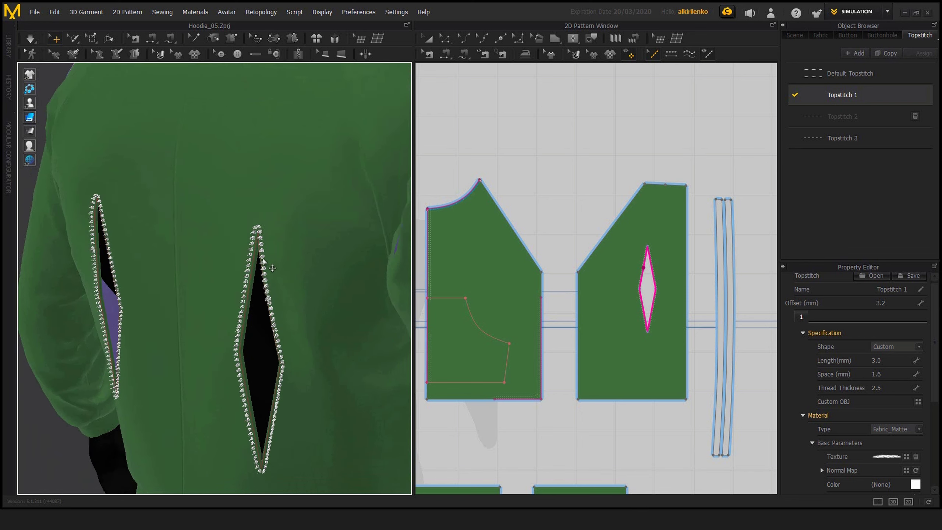
scroll(252, 278, up, 5)
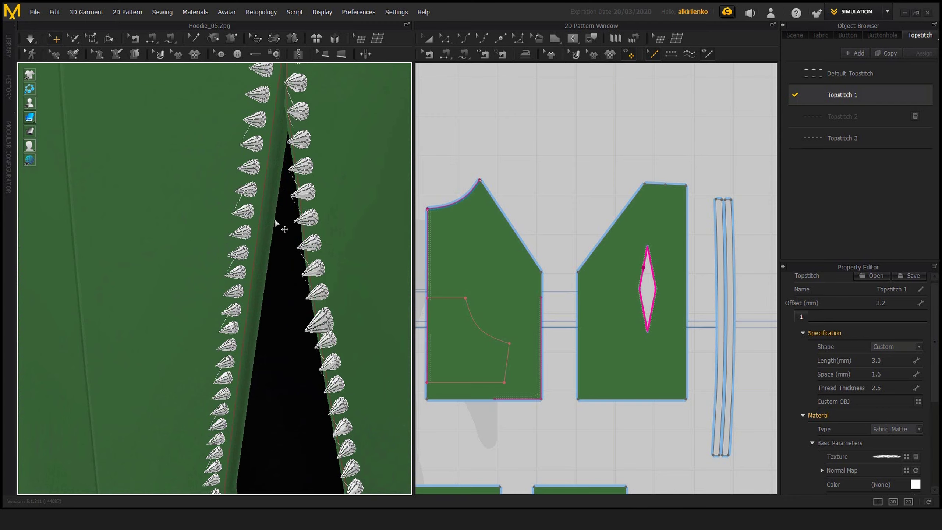
right_drag(276, 220, 316, 228)
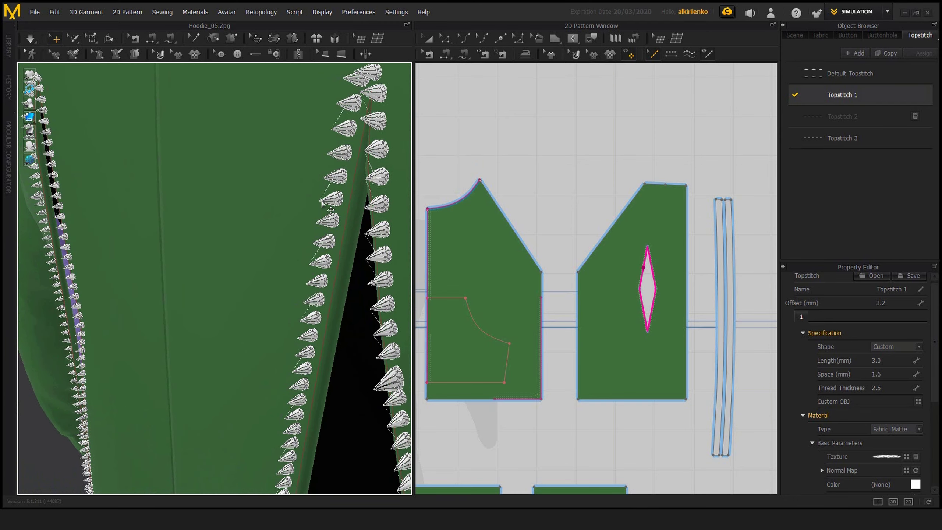
right_drag(322, 203, 333, 225)
scroll(323, 204, up, 3)
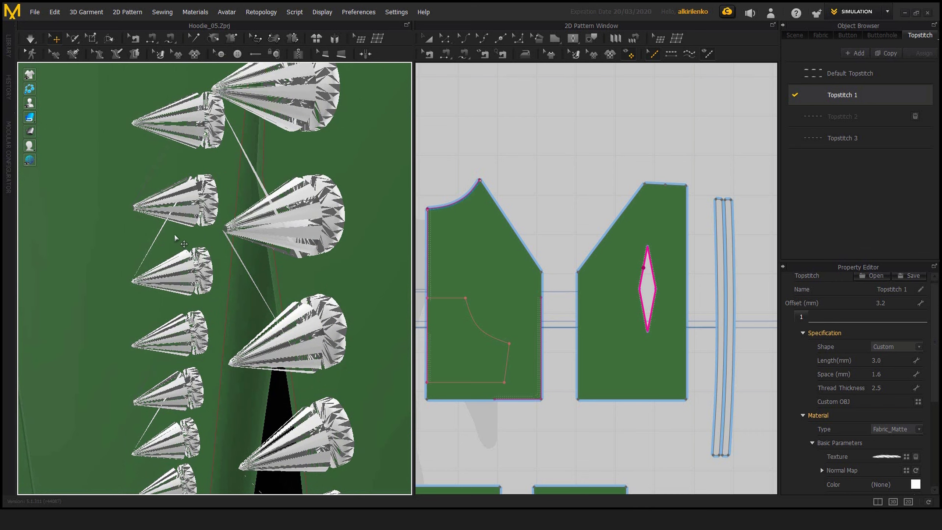
right_drag(350, 214, 276, 243)
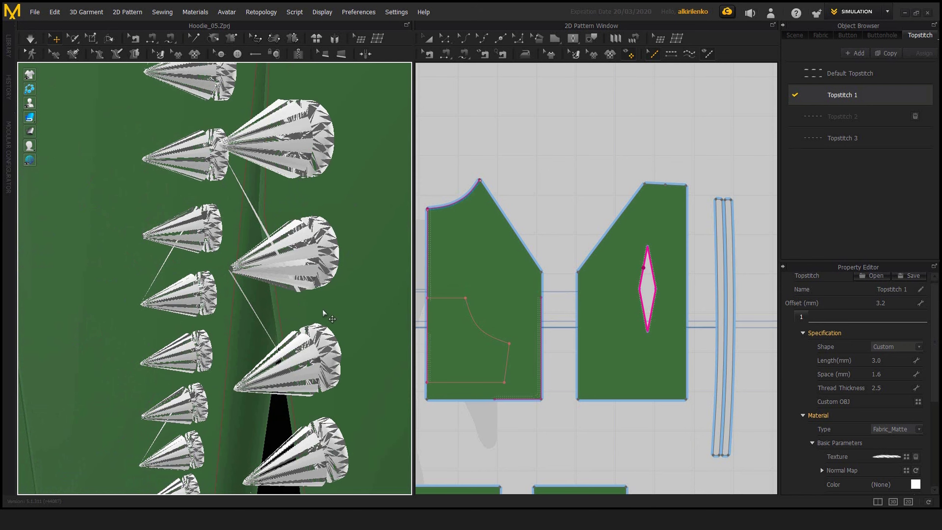
scroll(319, 298, down, 5)
scroll(284, 299, down, 3)
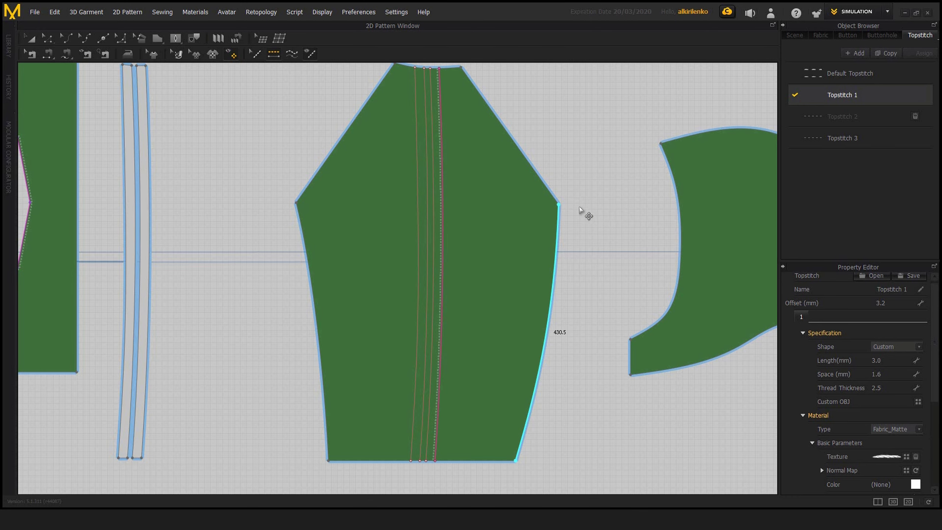
- Examine the topstitching along the sleeve pattern's rightmost internal line
middle_drag(585, 216, 590, 222)
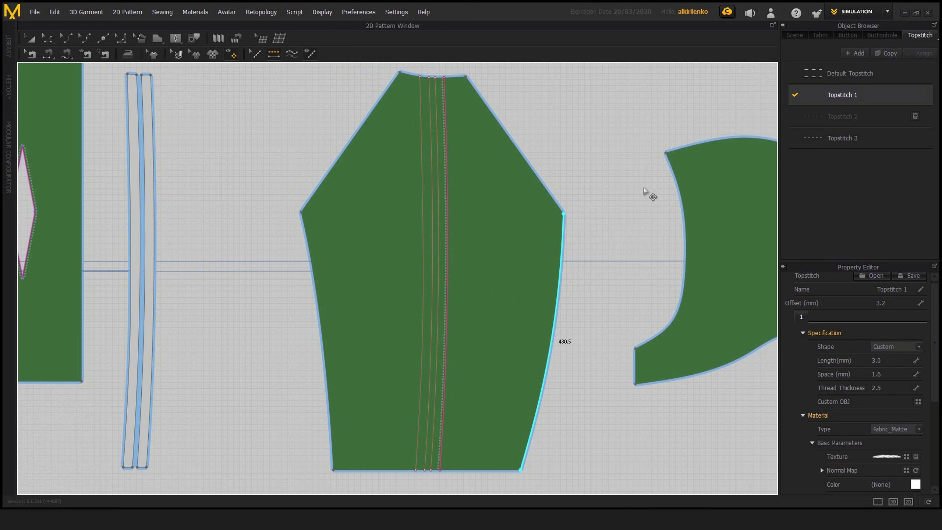
middle_drag(584, 209, 588, 217)
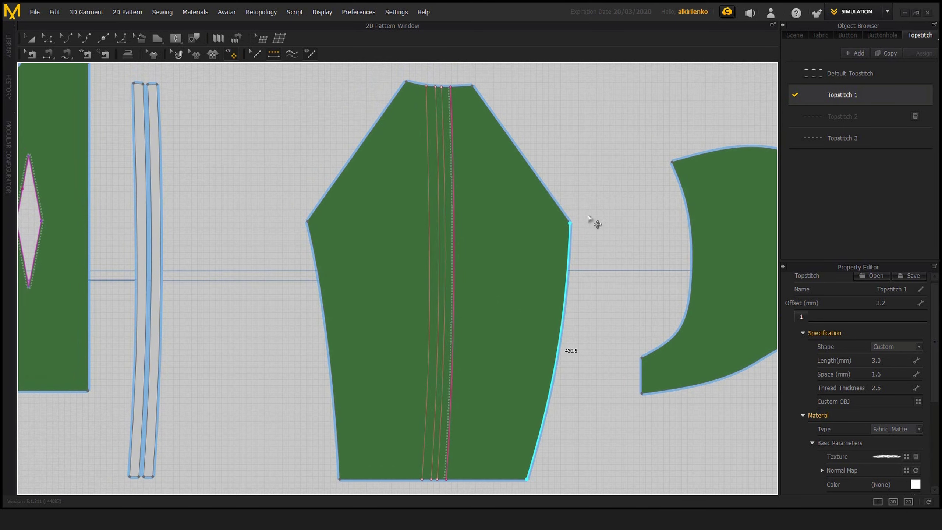
click(457, 244)
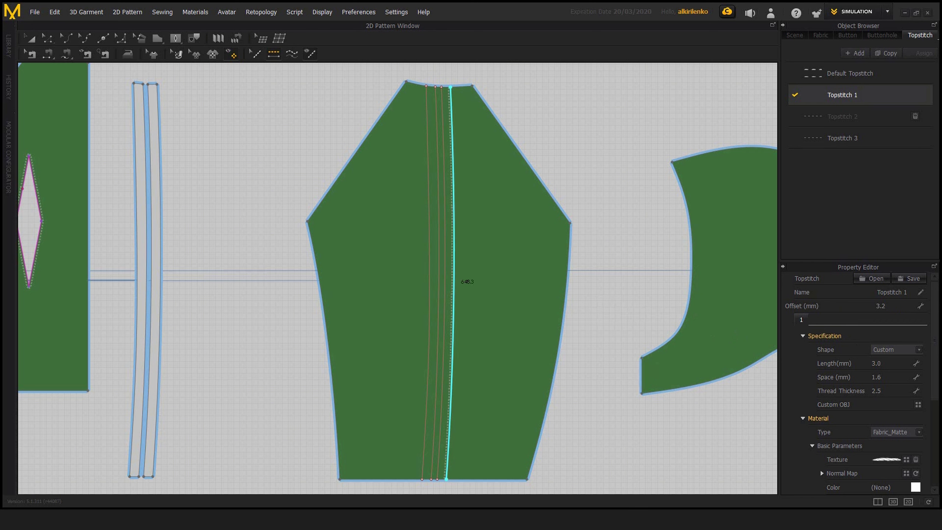
click(452, 282)
scroll(469, 265, up, 1)
scroll(469, 265, up, 3)
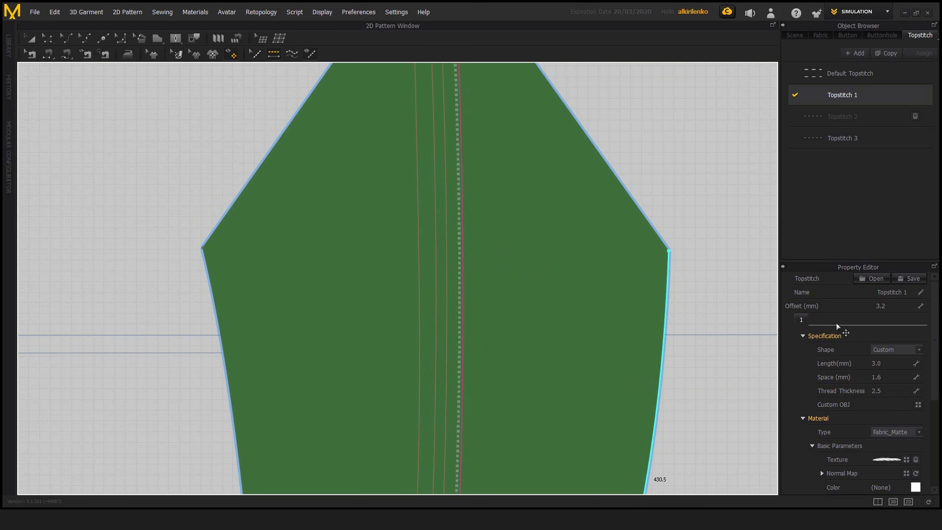
- Review the specification, material and configuration properties of the Topstitch 1 style
scroll(573, 350, down, 3)
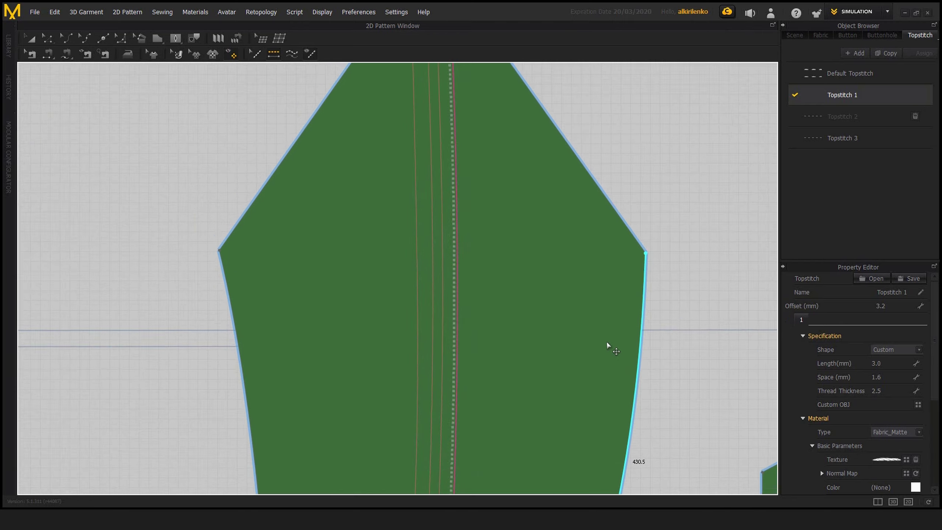
scroll(611, 321, down, 3)
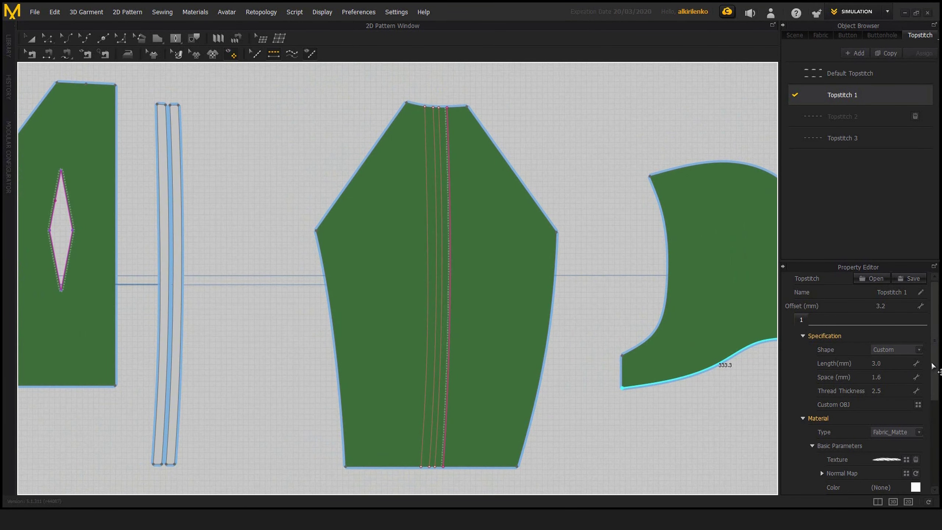
scroll(851, 350, down, 5)
scroll(869, 336, up, 3)
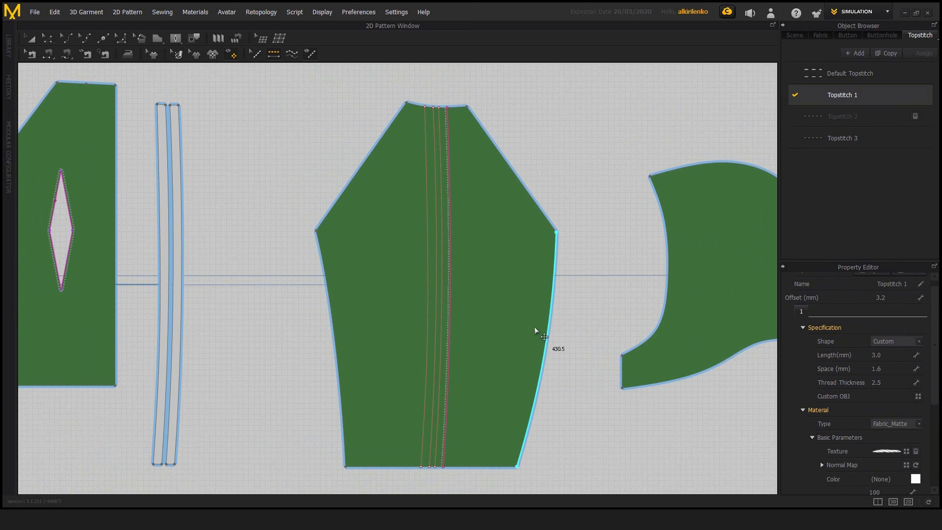
scroll(935, 474, down, 5)
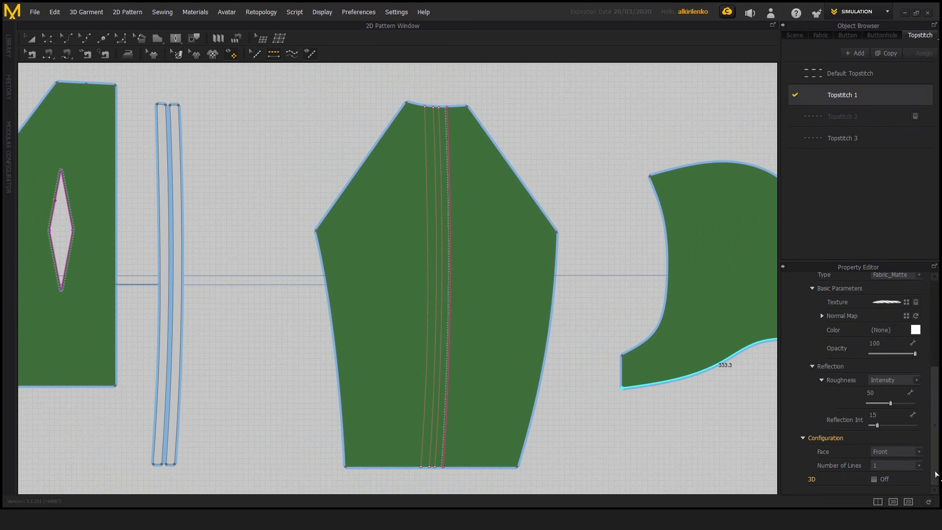
scroll(935, 474, up, 5)
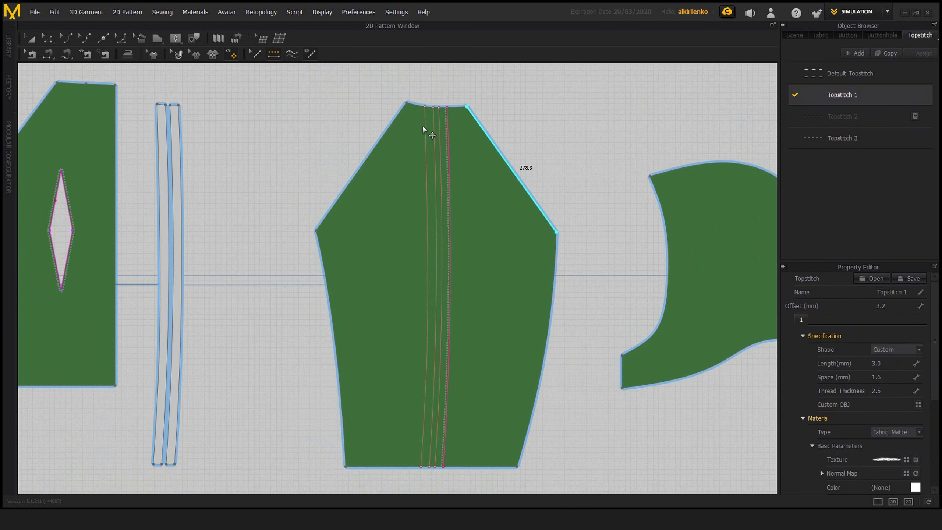
- Apply Topstitch 1 to the sleeve's rightmost internal line as a segment topstitch and inspect it up to the sleeve's upper edge
click(452, 214)
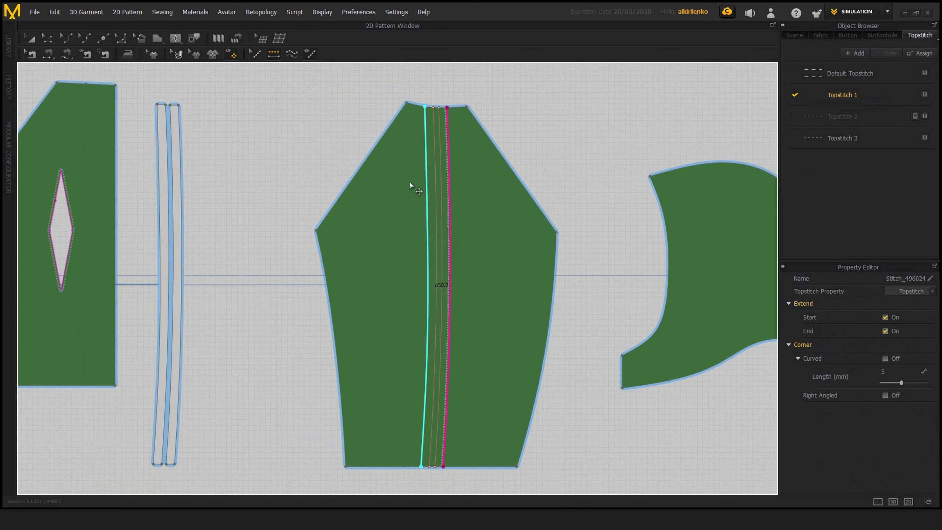
scroll(445, 183, up, 5)
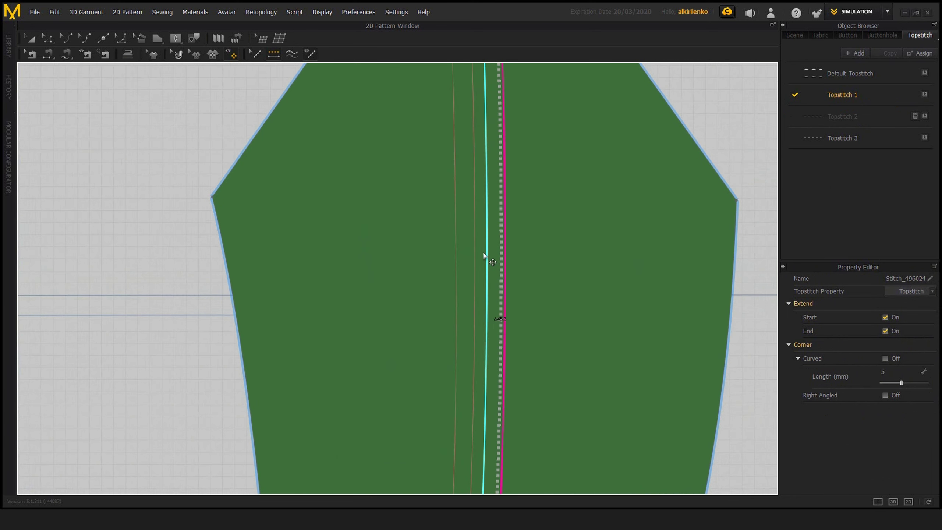
middle_drag(483, 253, 470, 304)
middle_drag(500, 77, 486, 214)
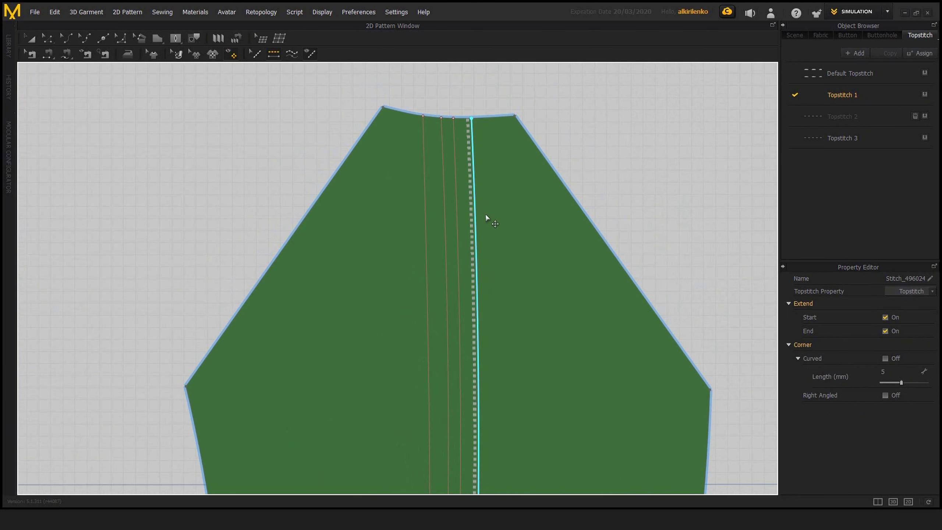
middle_drag(617, 178, 605, 138)
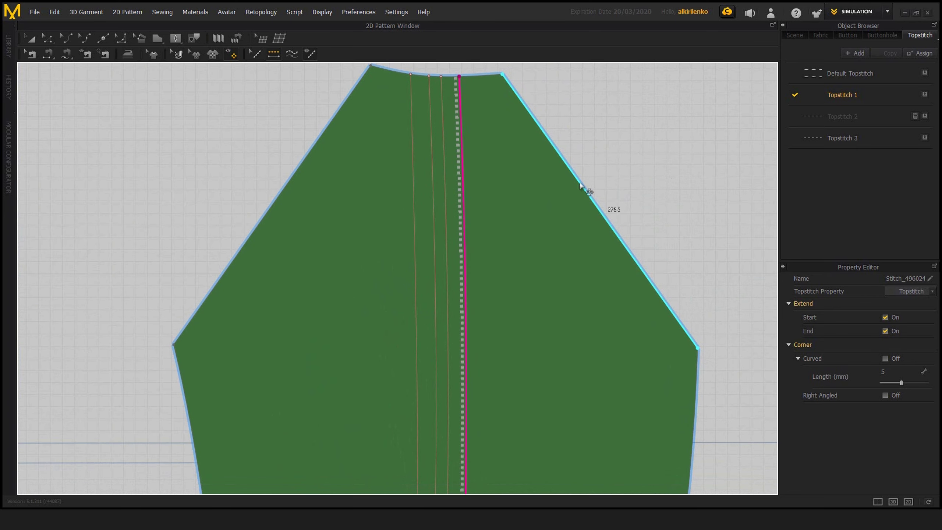
click(464, 215)
middle_drag(484, 332, 495, 380)
scroll(496, 380, up, 5)
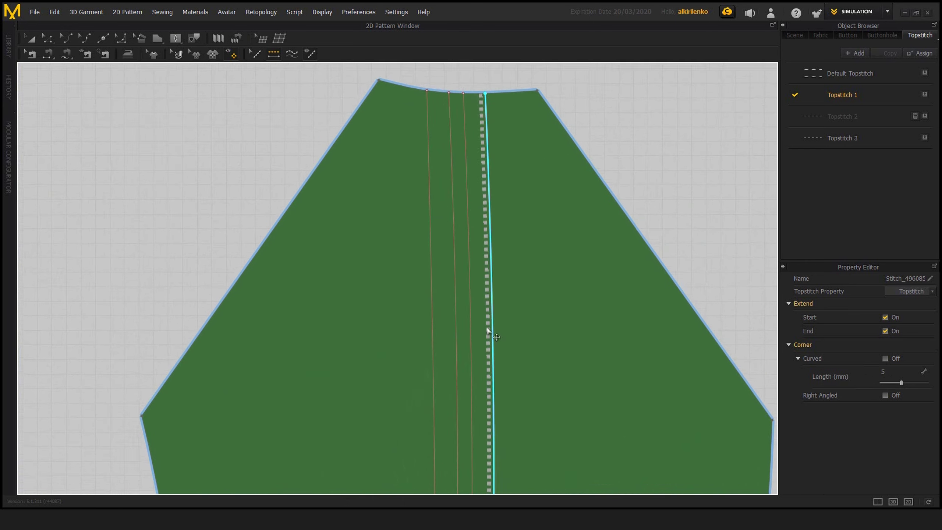
scroll(493, 377, down, 1)
middle_drag(288, 112, 299, 85)
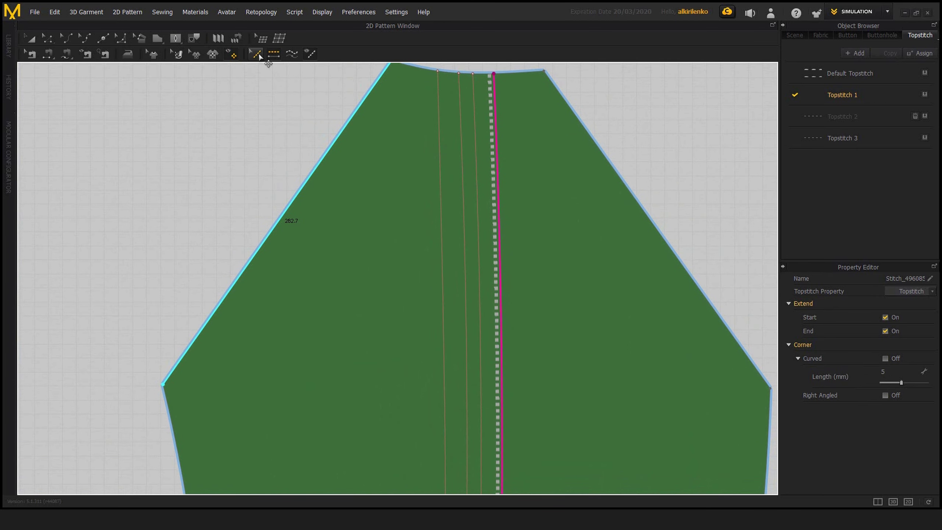
- Add a Topstitch 1 segment topstitch along the sleeve's leftmost internal line
click(277, 55)
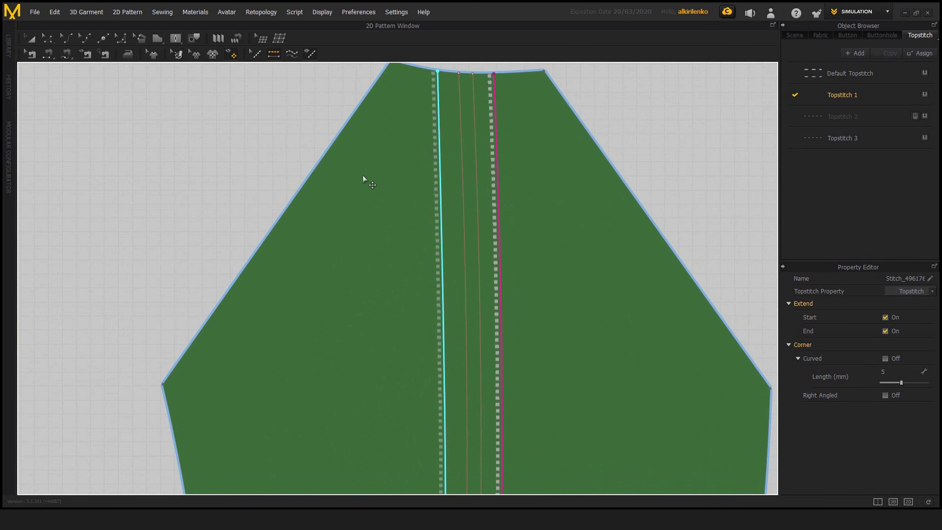
scroll(393, 270, up, 1)
scroll(393, 269, up, 1)
middle_drag(393, 269, 393, 306)
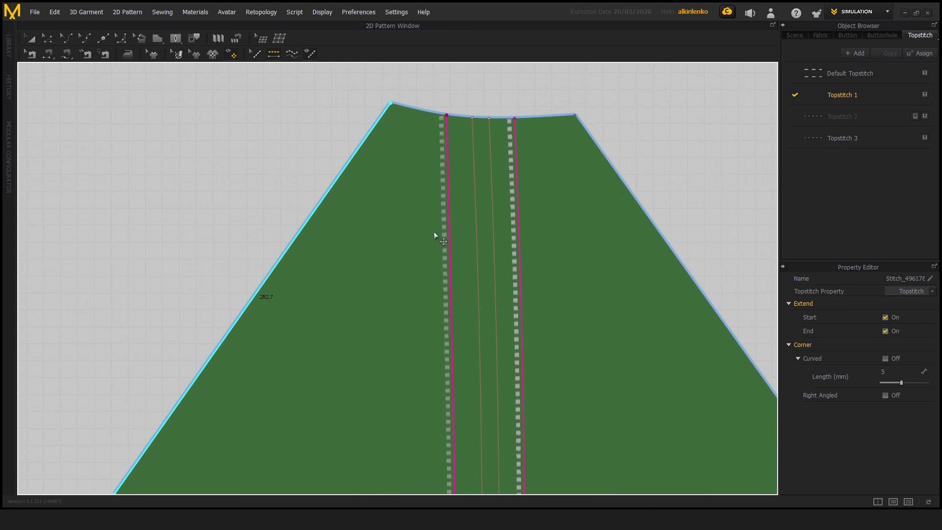
- Switch to the Edit Topstitch tool and view the sleeve topstitches across the whole pattern layout
click(300, 218)
click(256, 57)
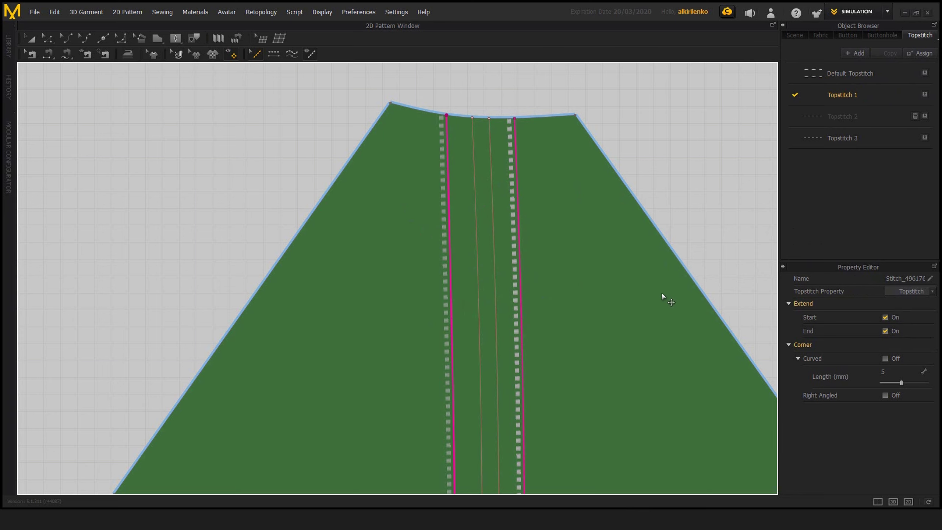
scroll(661, 292, down, 10)
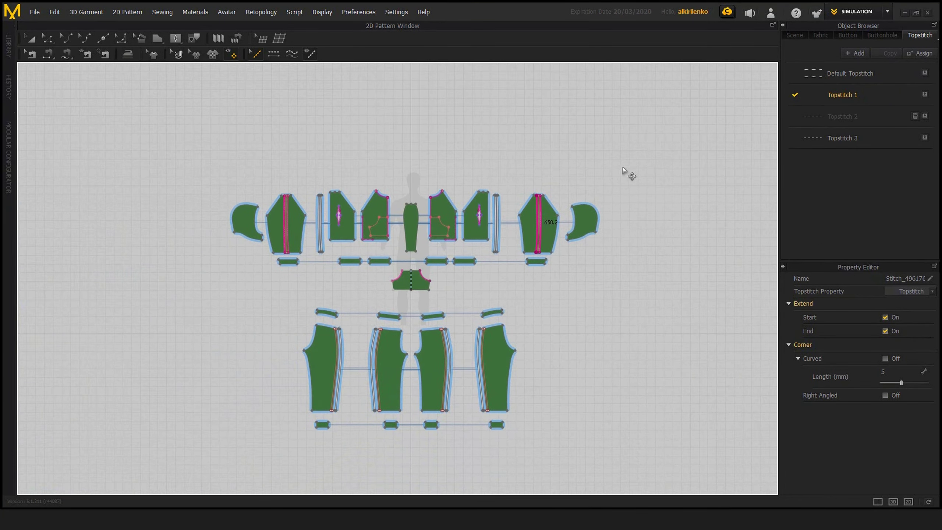
scroll(627, 174, up, 1)
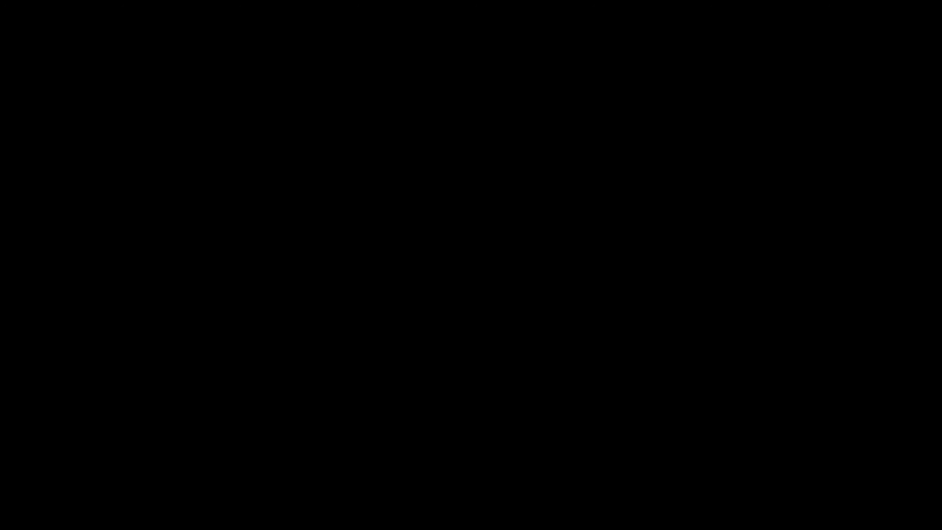